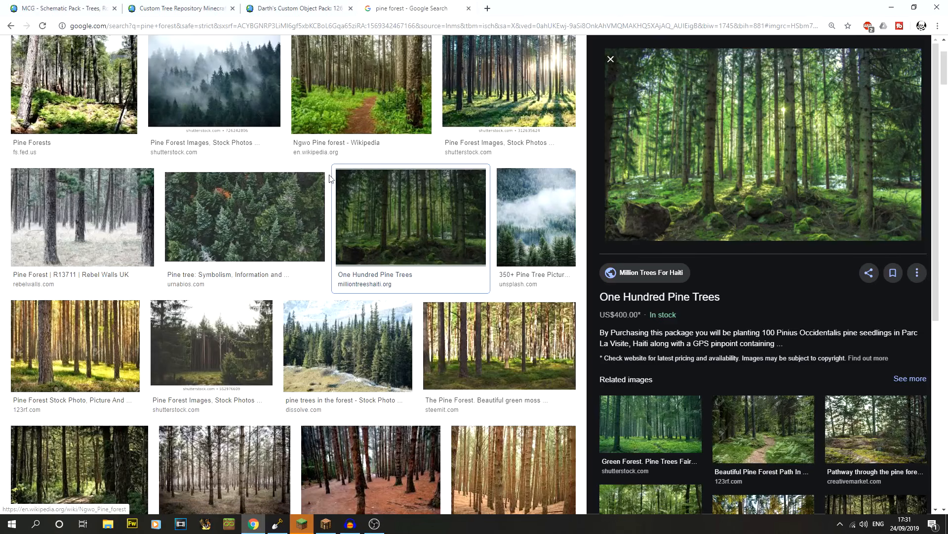
Examine the pine forest photos in the image results, previewing the USDA Forest Service picture and One Hundred Pine Trees
mouse_move(278, 525)
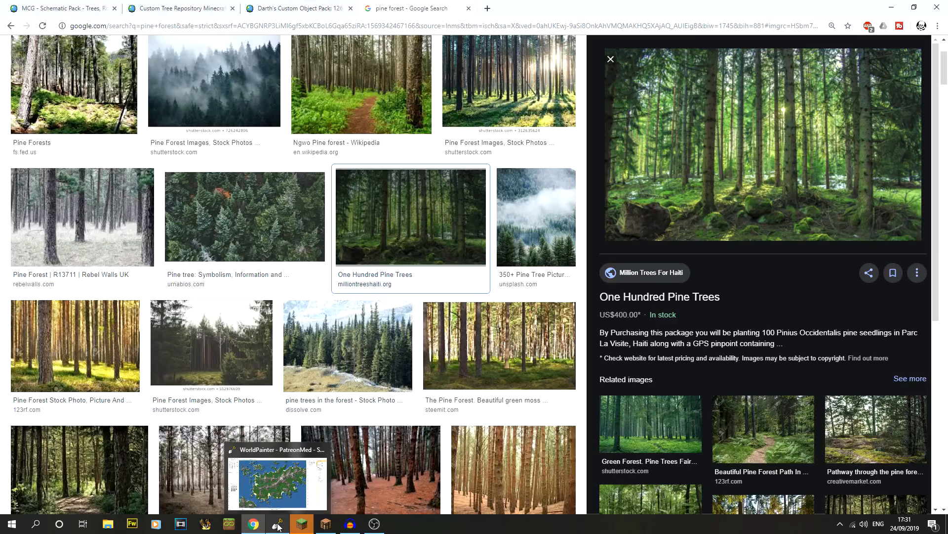
scroll(286, 295, "up", 3)
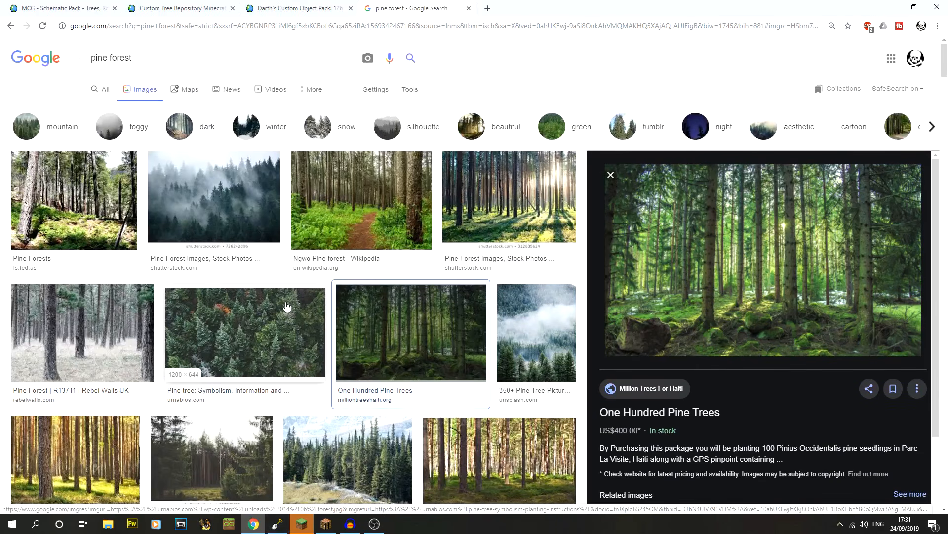
left_click(75, 222)
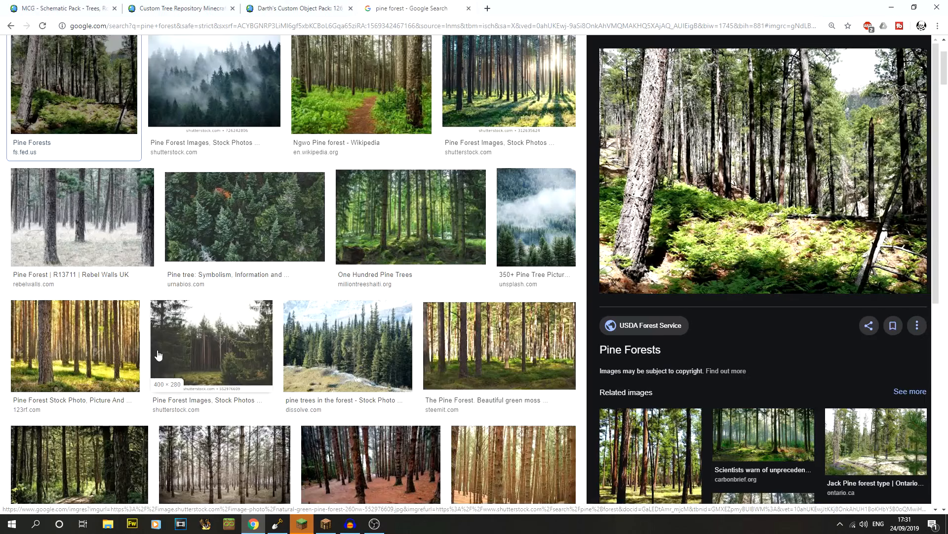
left_click(423, 269)
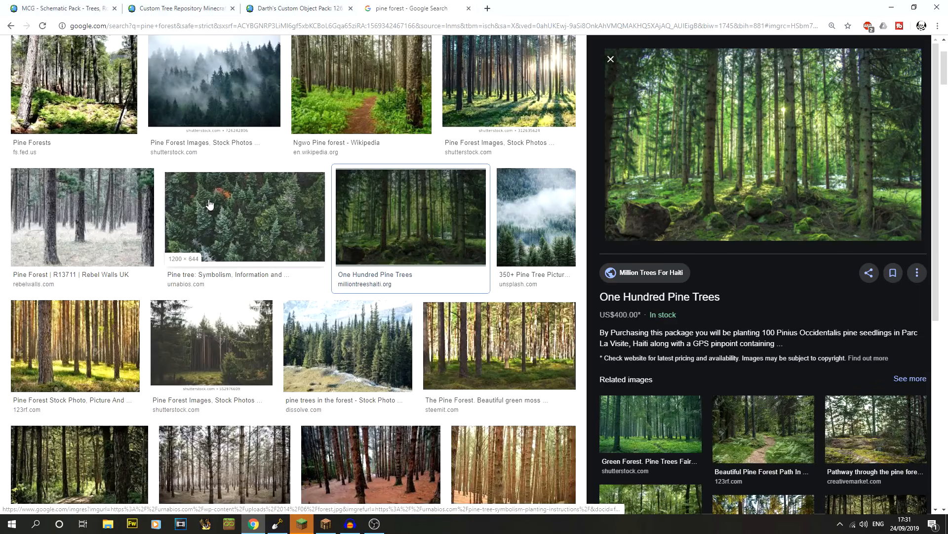
scroll(210, 204, "up", 3)
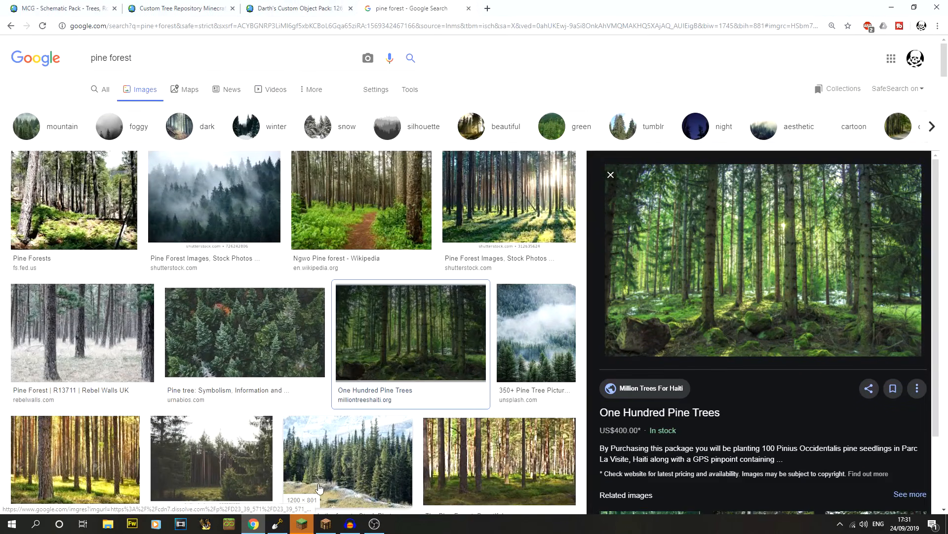
scroll(318, 488, "down", 4)
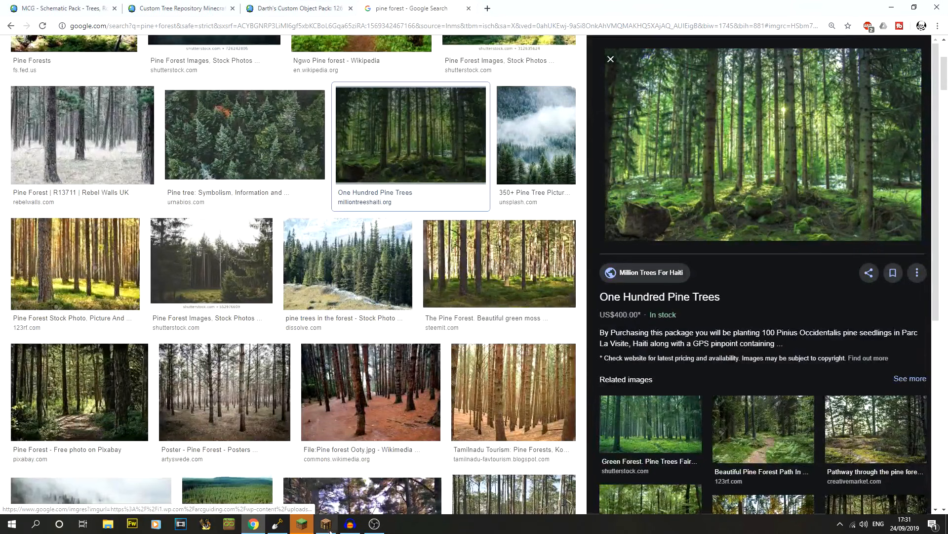
Switch to Minecraft, resume the game and fly over the colour-coded plots of tree and rock models
mouse_move(329, 529)
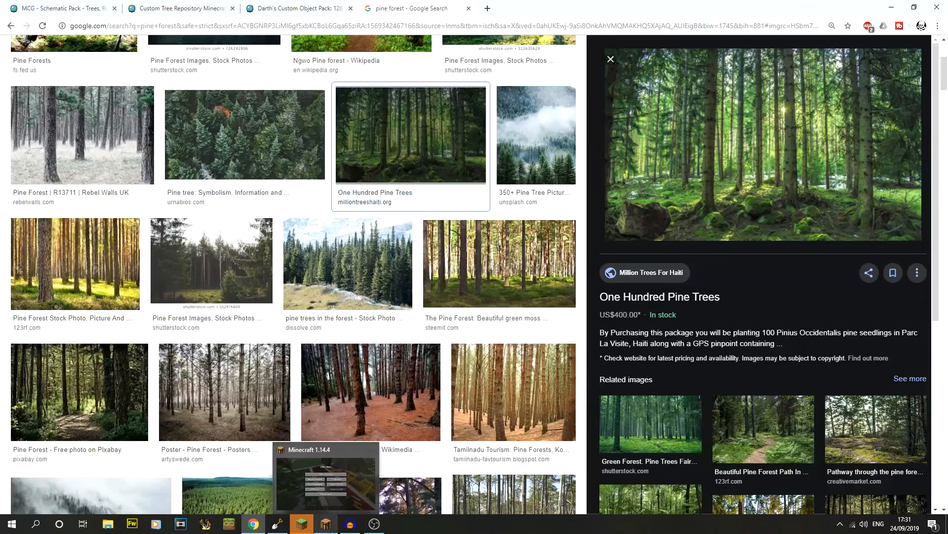
left_click(326, 524)
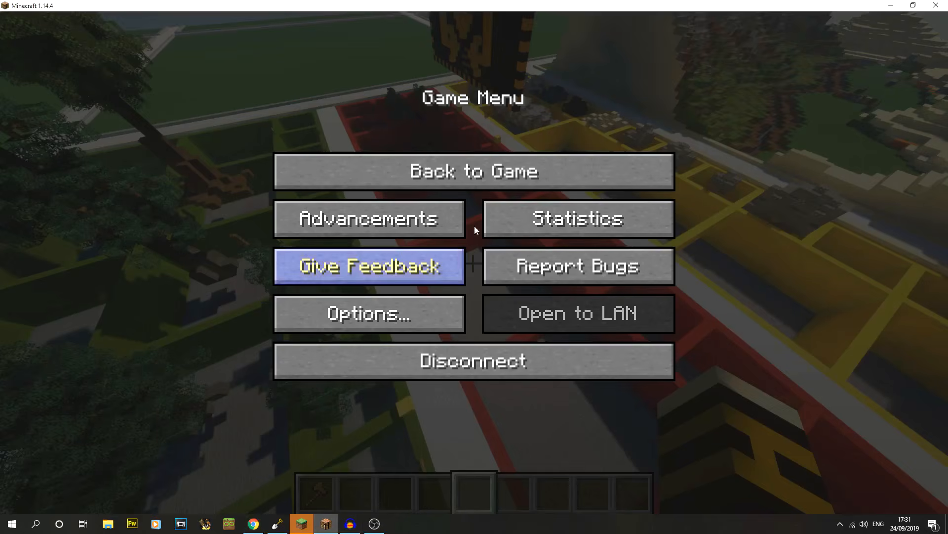
key("Escape")
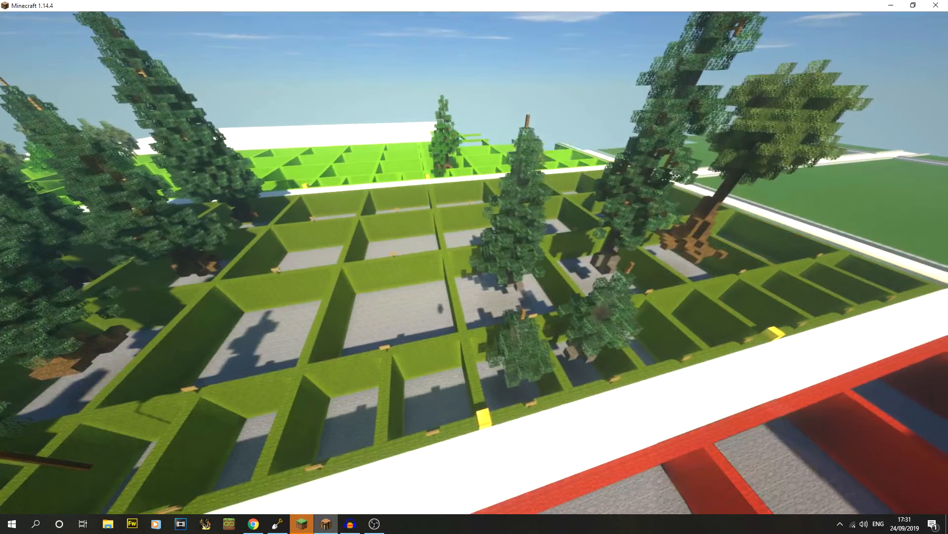
key("t")
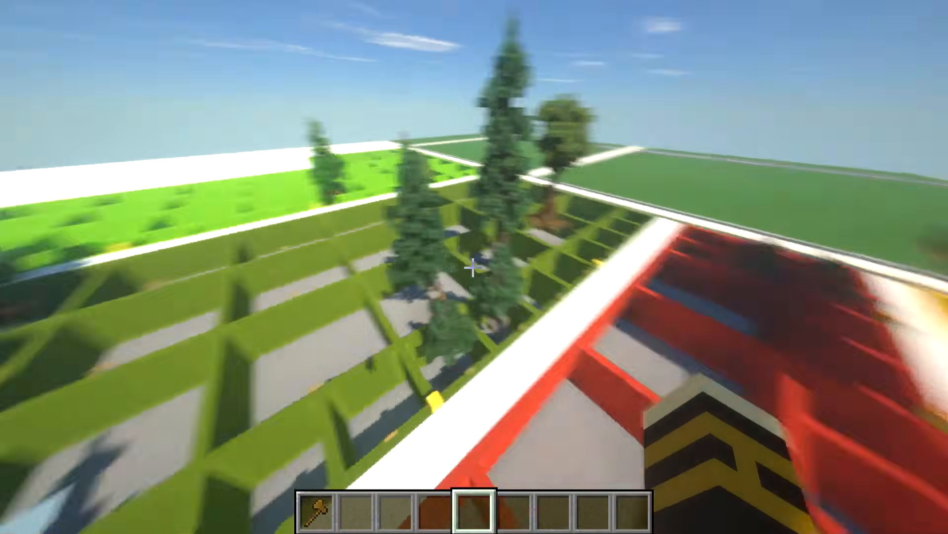
key("w")
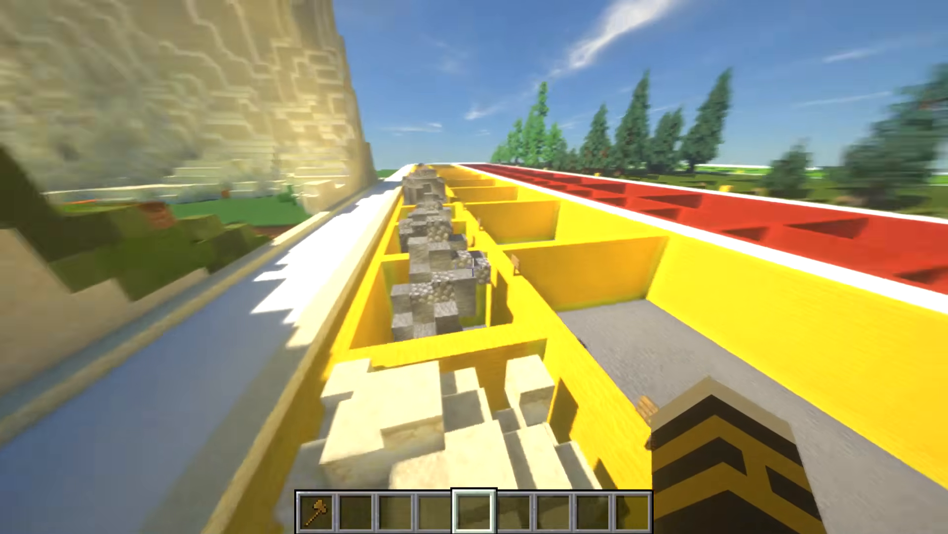
key("w")
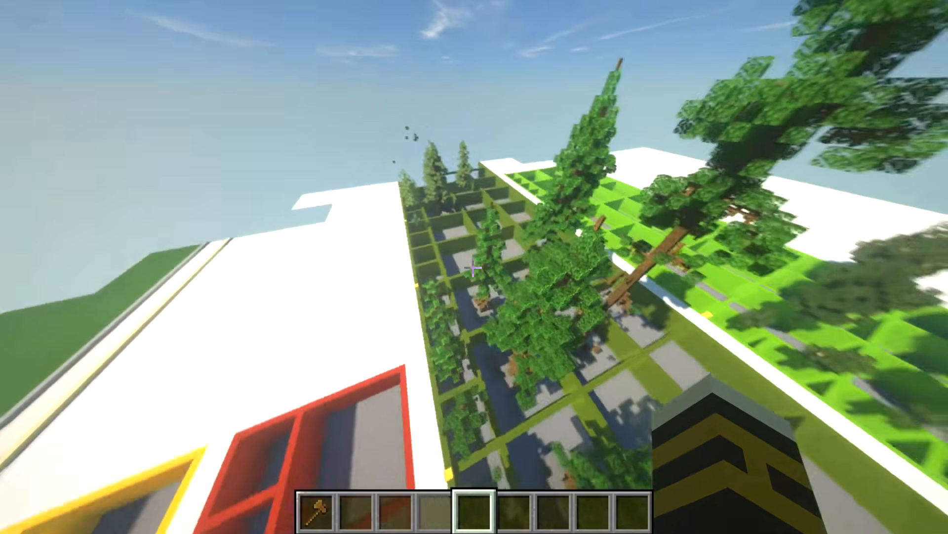
Examine the coniferous tree models in the green plots from several heights and distances, comparing their sizes and shapes
key("shift")
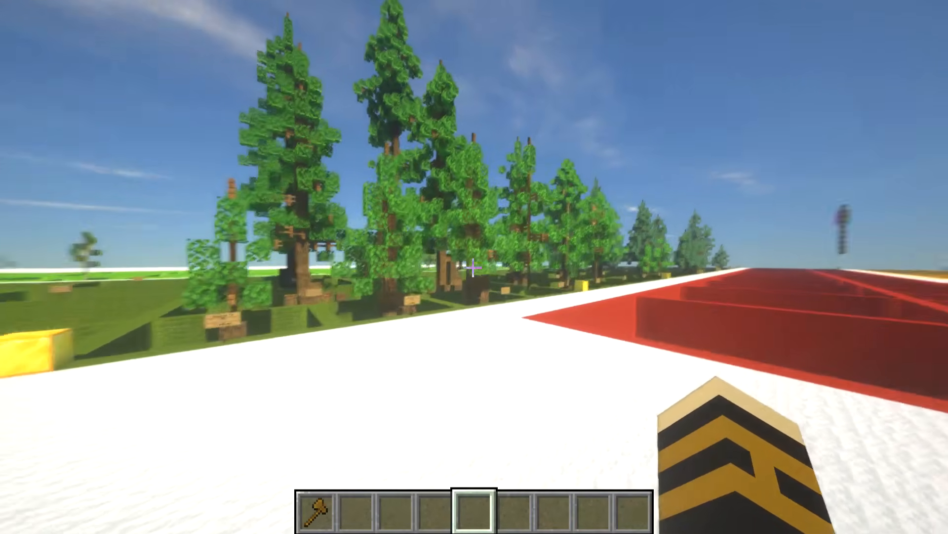
key("space")
key("w")
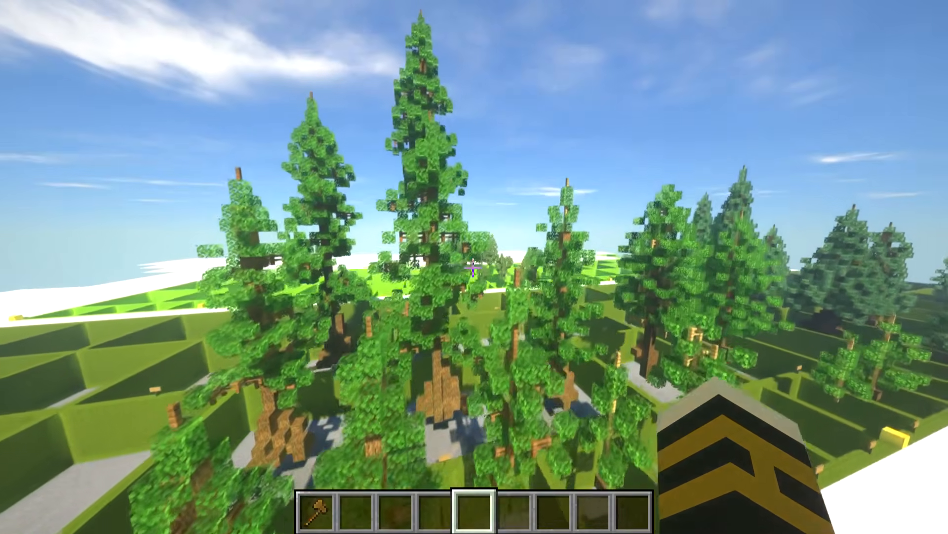
key("s")
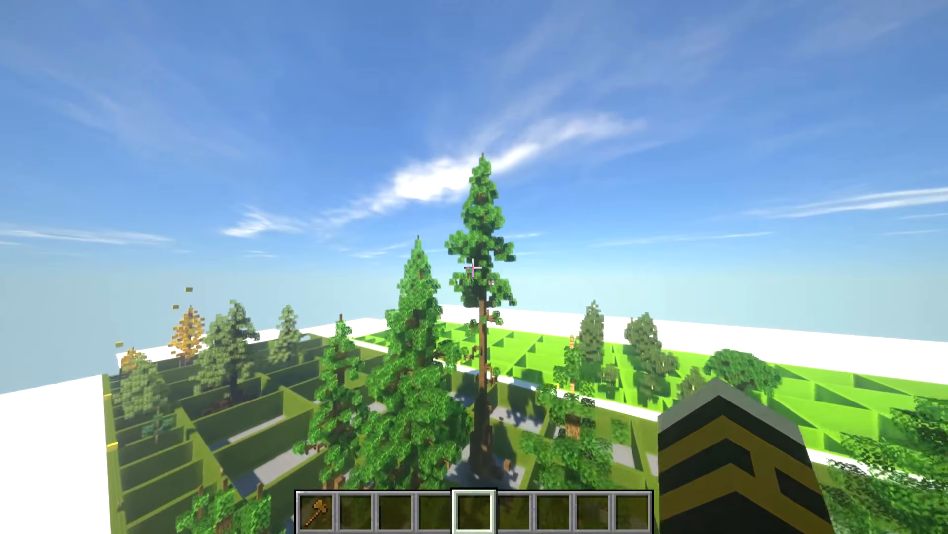
key("s")
key("w")
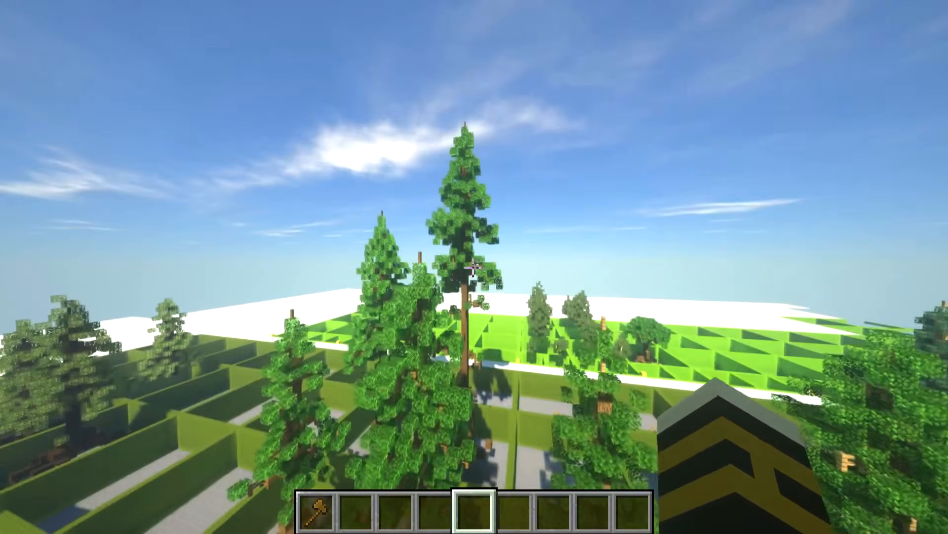
key("w")
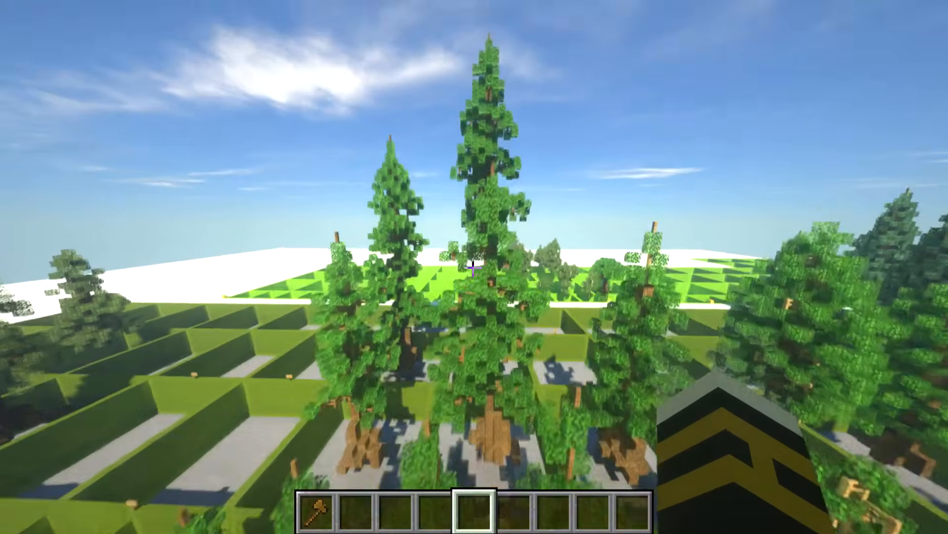
key("s")
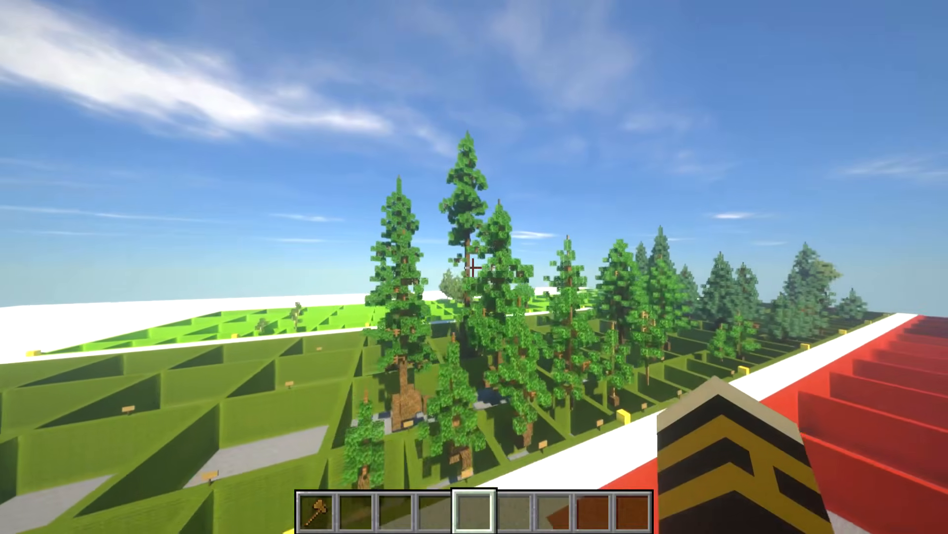
key("w")
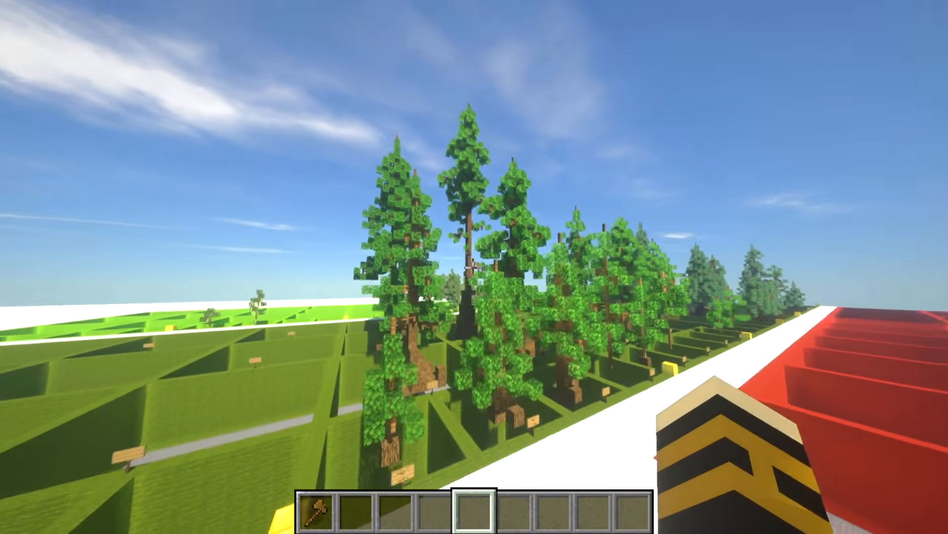
key("w")
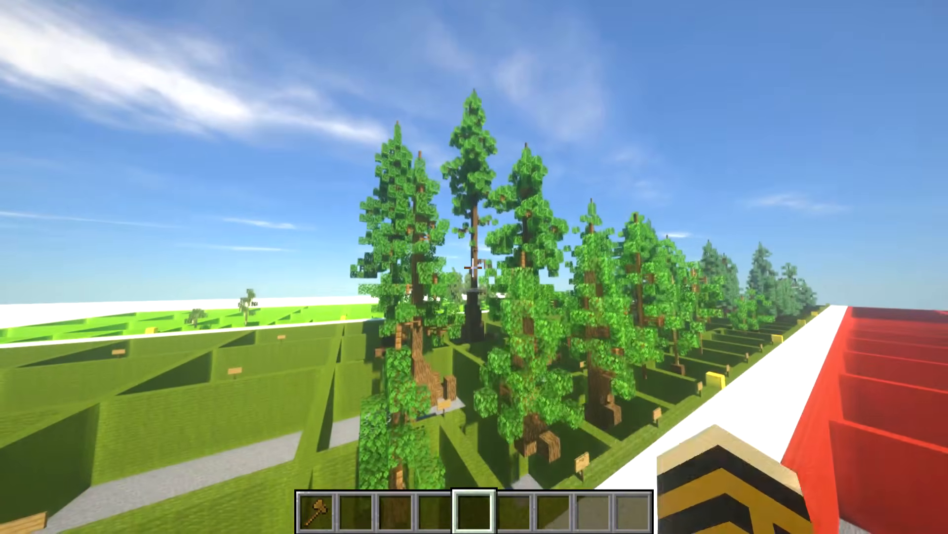
key("w")
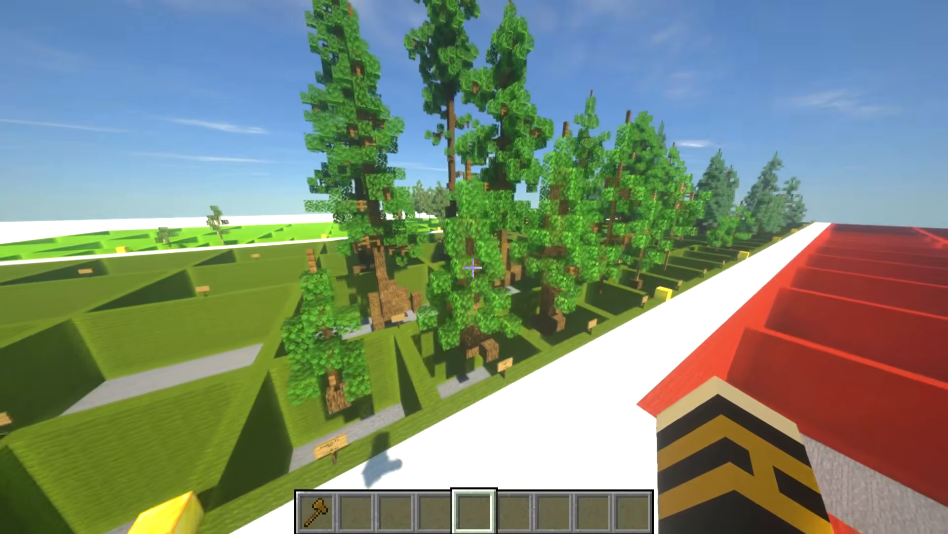
key("s")
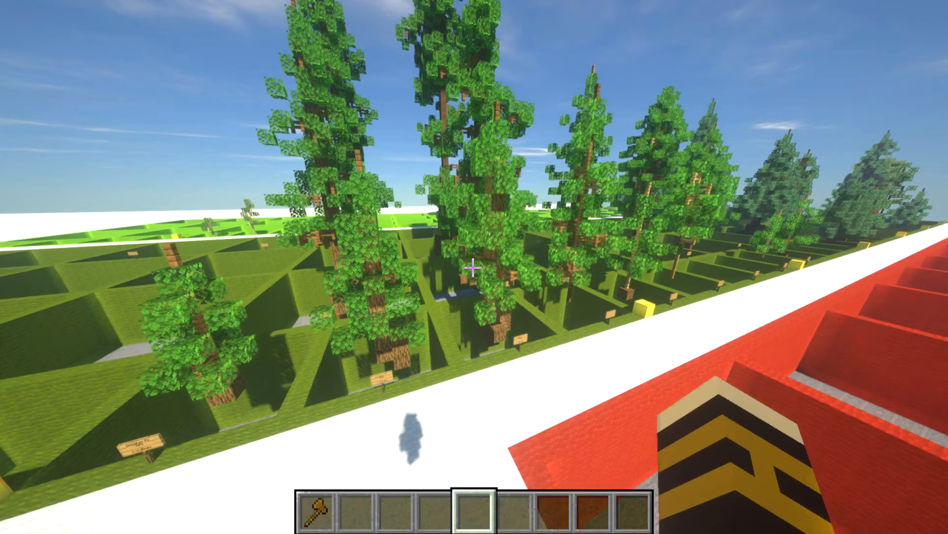
Disconnect from the Minecraft server, switch to Chrome and close the pine forest search page
key("Escape")
left_click(489, 371)
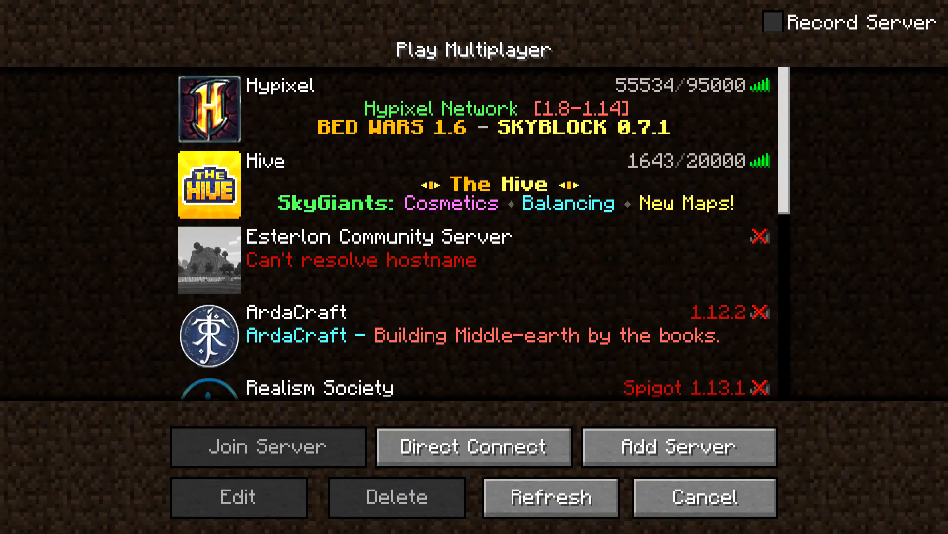
left_click(254, 524)
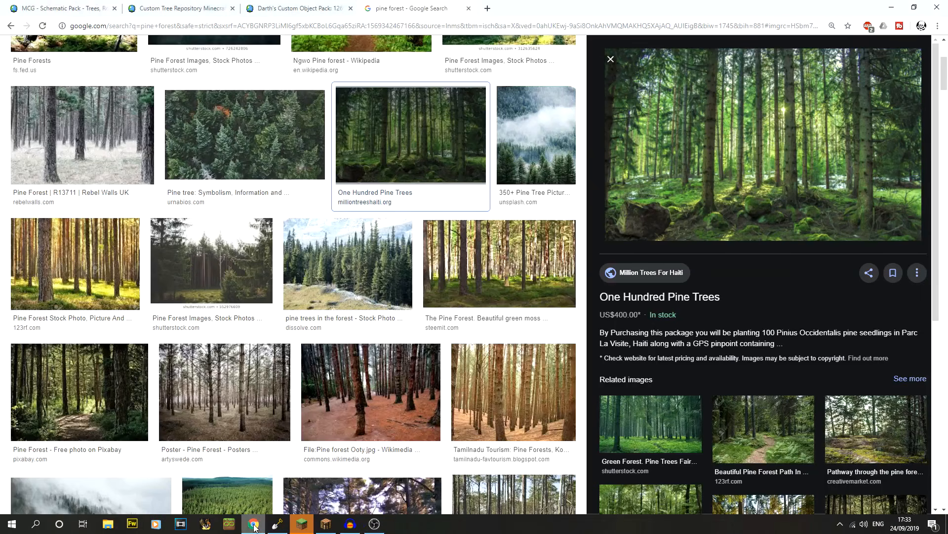
left_click(468, 8)
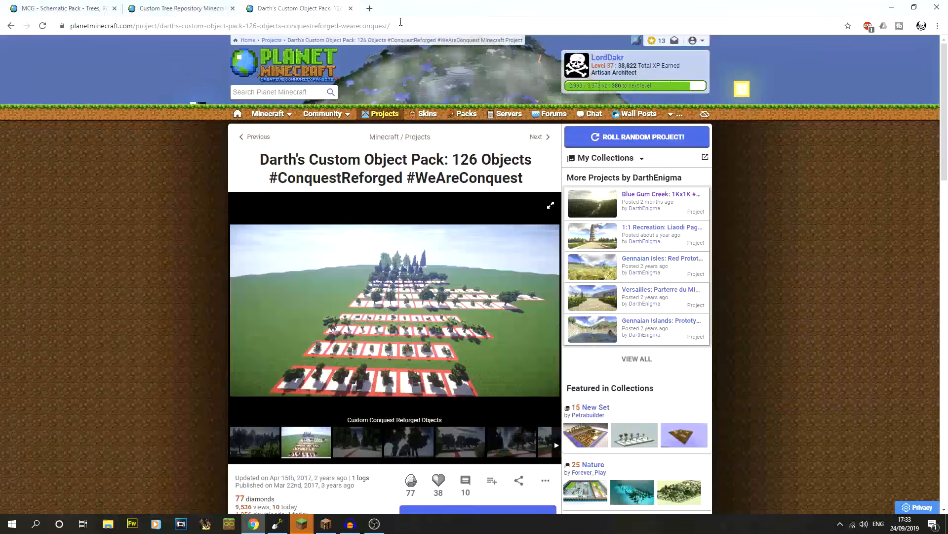
Bring up the MCG Schematic Pack project page, show its first gallery image and read the introduction
left_click(88, 10)
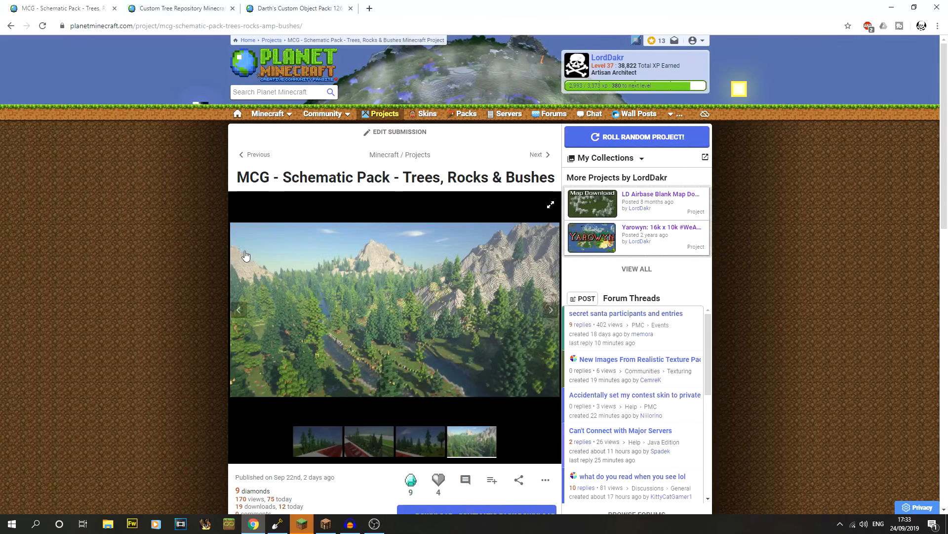
left_click(315, 450)
scroll(173, 363, "down", 10)
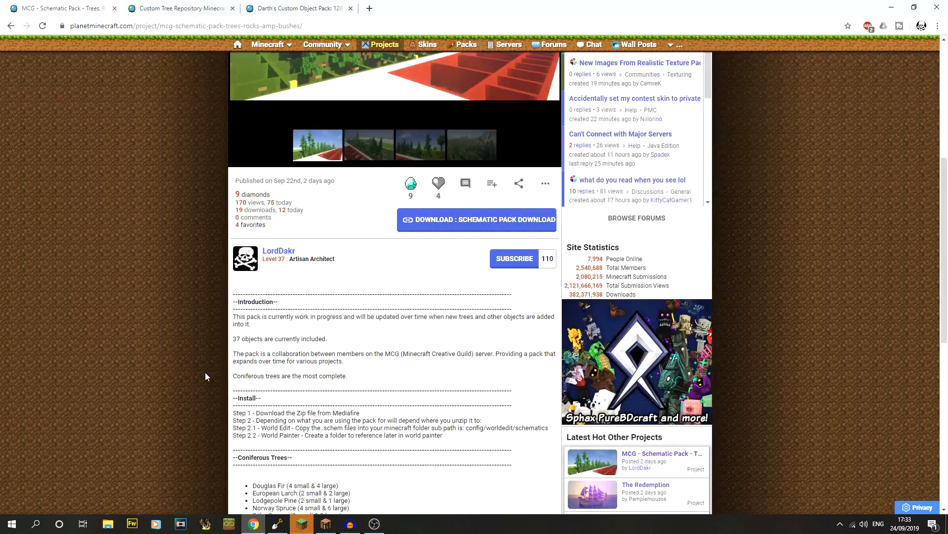
left_click_drag(252, 288, 363, 320)
left_click(360, 318)
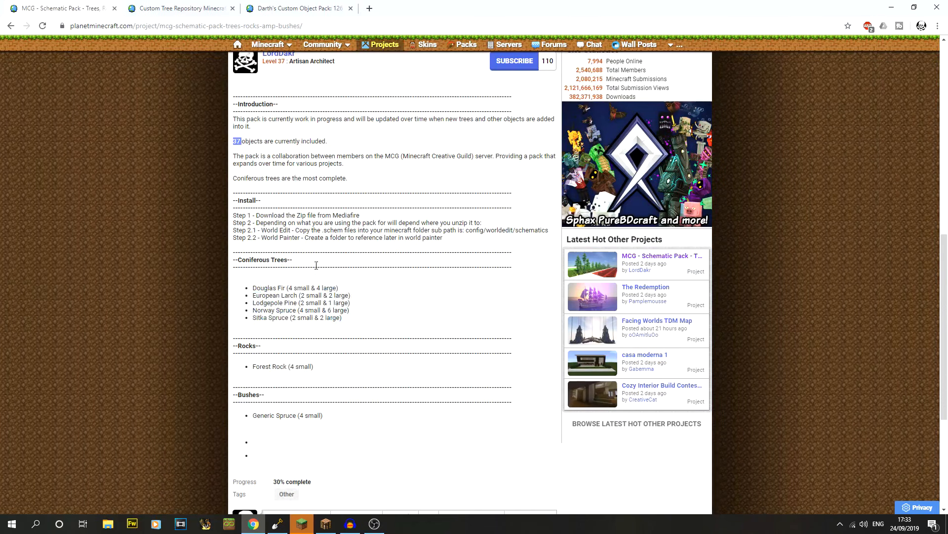
Review the pack's Coniferous Trees list, including the Norway Spruce and Sitka Spruce entries
scroll(311, 251, "down", 1)
left_click_drag(280, 237, 364, 269)
left_click(364, 268)
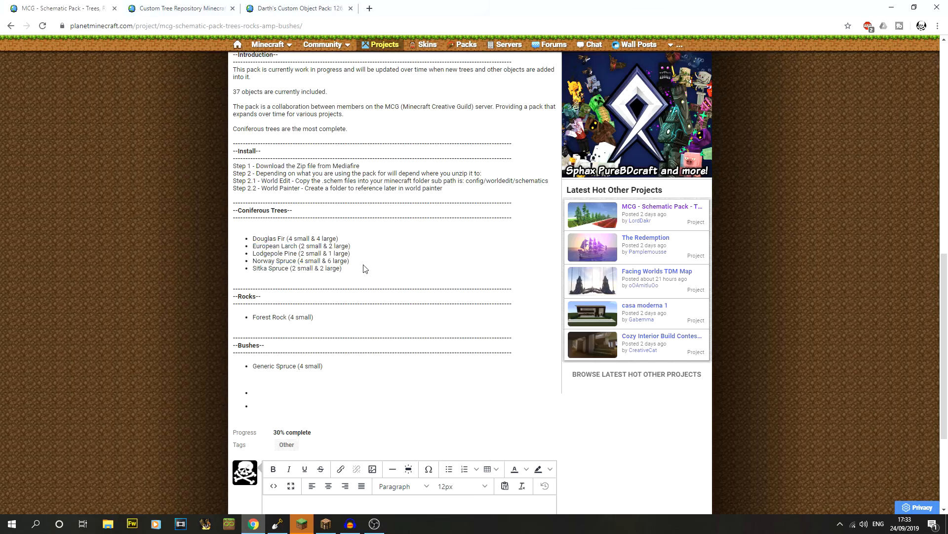
left_click_drag(247, 262, 362, 265)
left_click(276, 215)
double_click(265, 211)
scroll(345, 261, "up", 4)
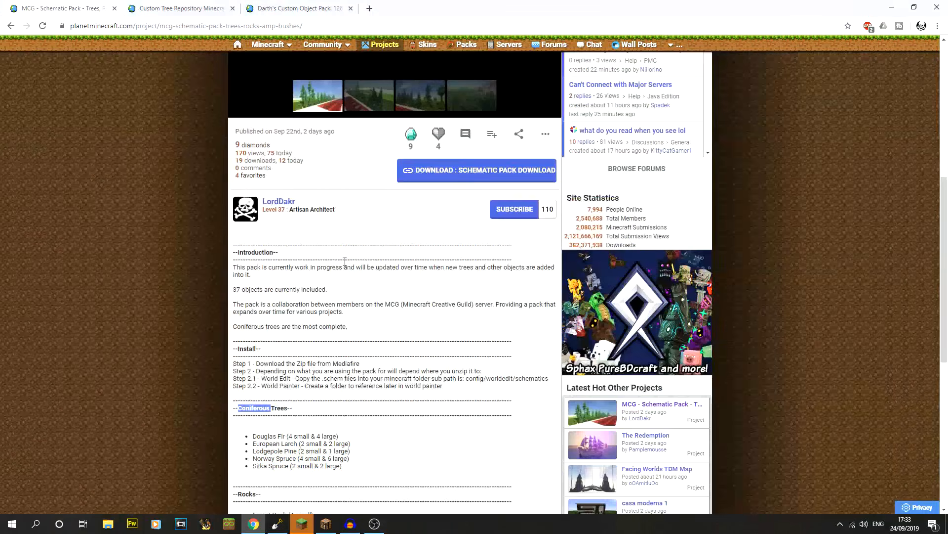
Open the World Painter Projects folder on Local Disk (D:) in File Explorer
left_click(477, 179)
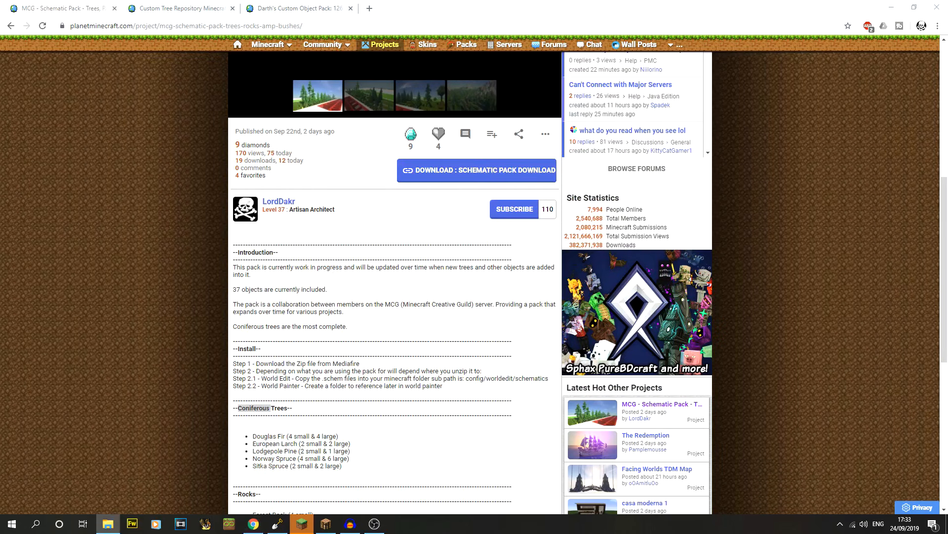
left_click(82, 326)
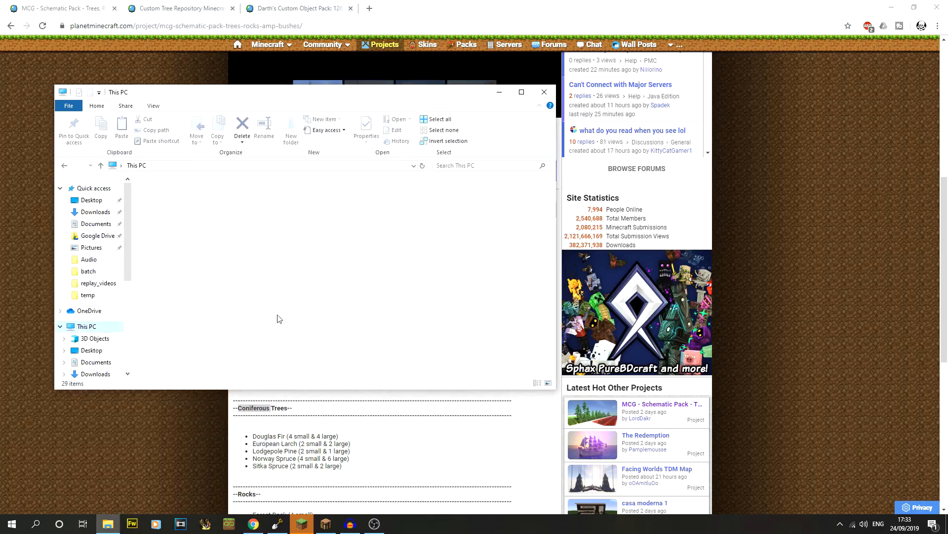
double_click(302, 293)
scroll(192, 306, "down", 7)
scroll(188, 280, "down", 14)
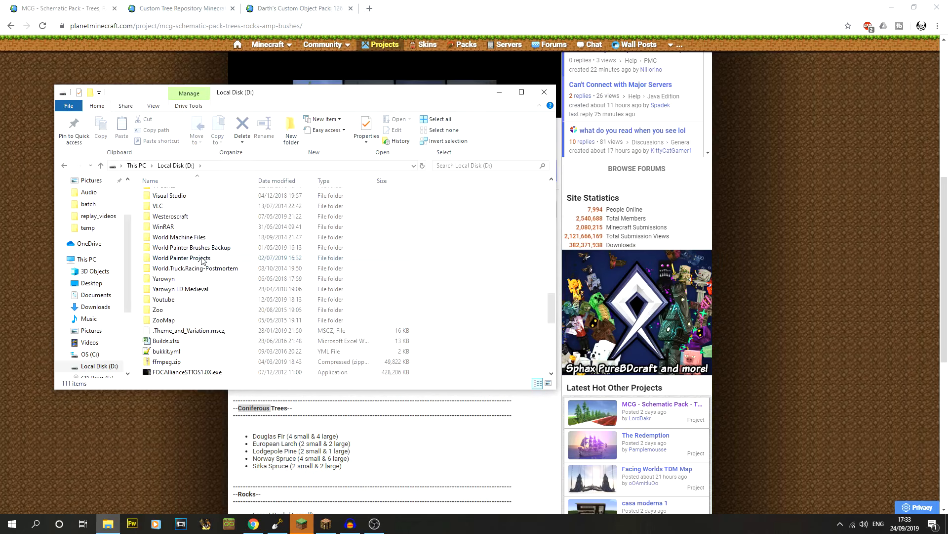
double_click(202, 258)
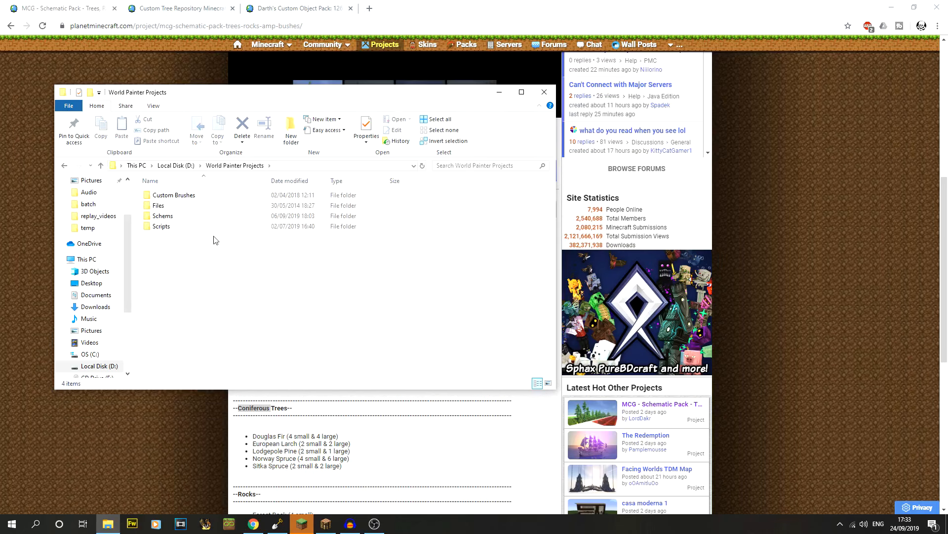
Look through the Files folder's contents and return to the World Painter Projects folder
double_click(161, 206)
double_click(175, 196)
scroll(255, 286, "down", 10)
left_click(252, 165)
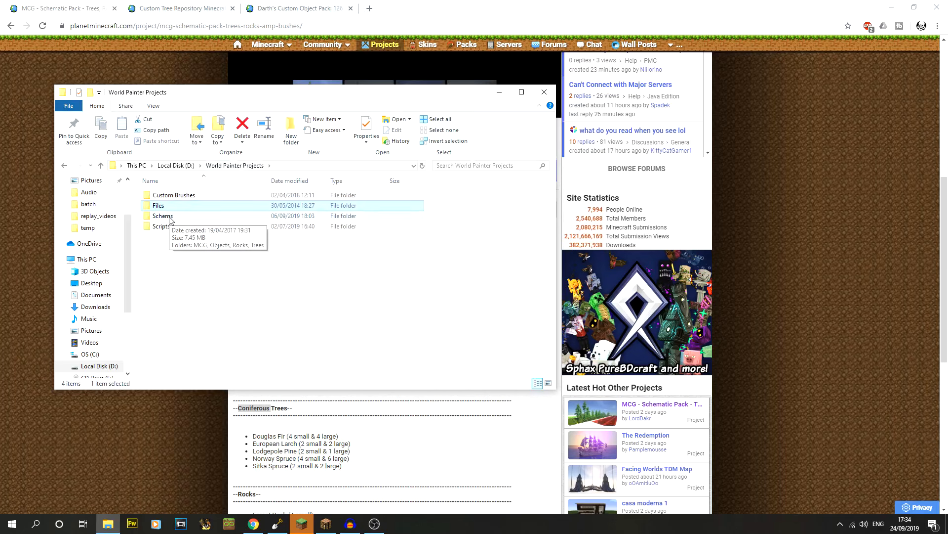
Open the MCG folder inside Schems and look through the schematic files in its Trees folder
double_click(180, 221)
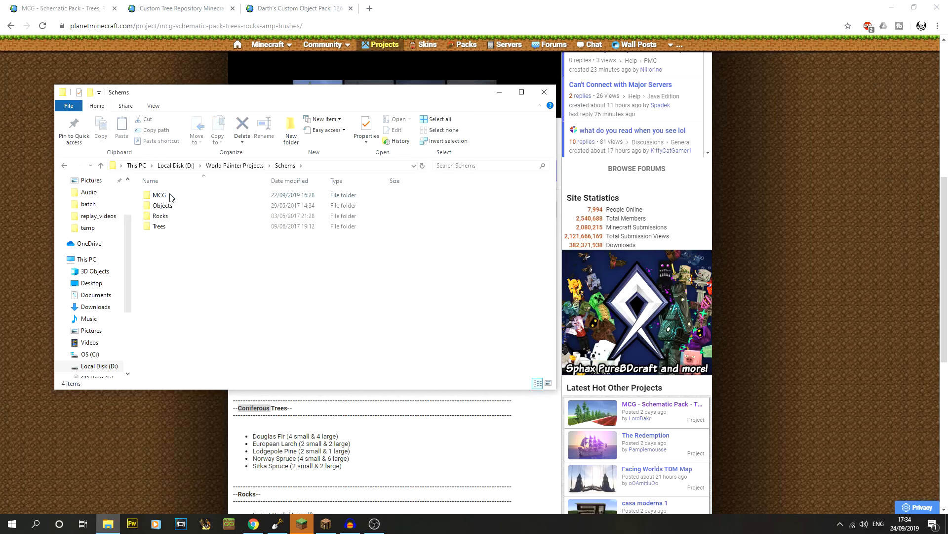
double_click(160, 196)
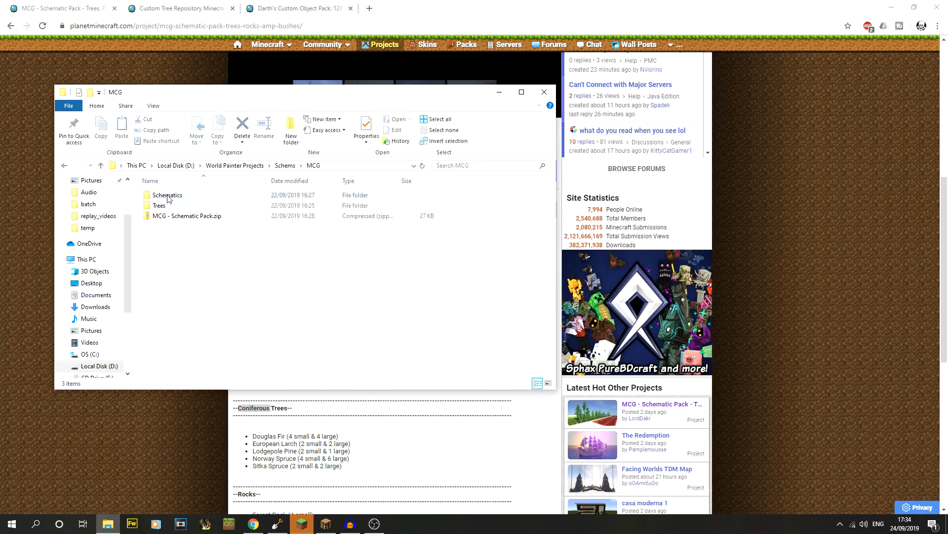
left_click(192, 218)
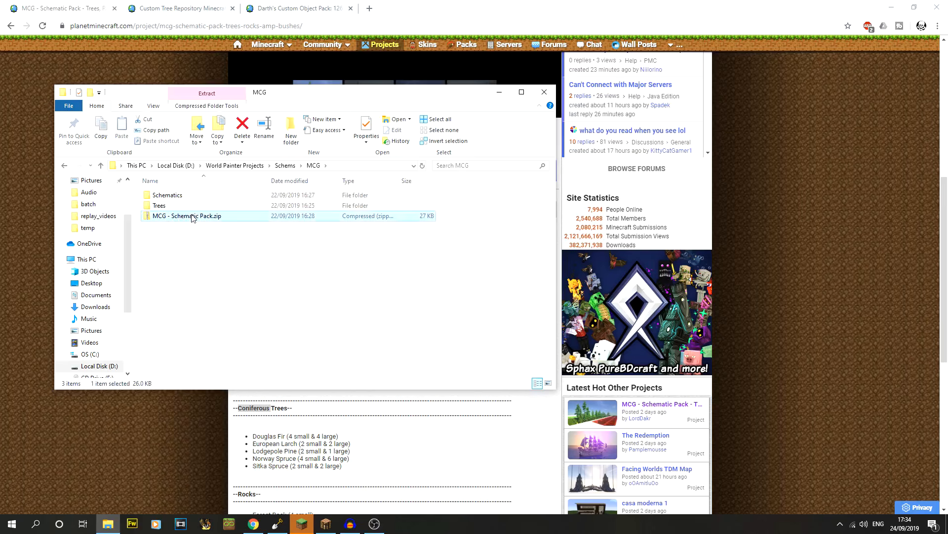
double_click(160, 206)
scroll(295, 226, "down", 3)
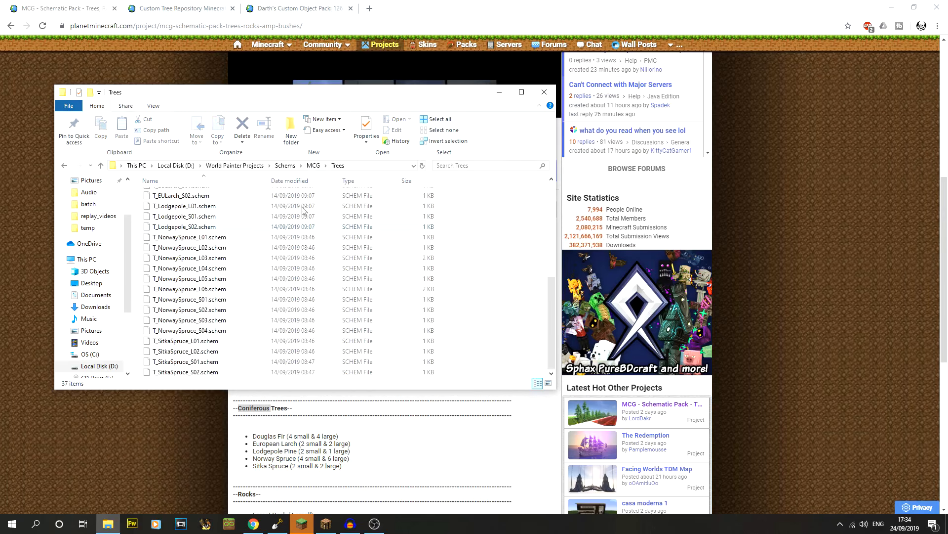
Return to the MCG folder and look through the .schem files in its Schematics folder
left_click(314, 165)
double_click(203, 196)
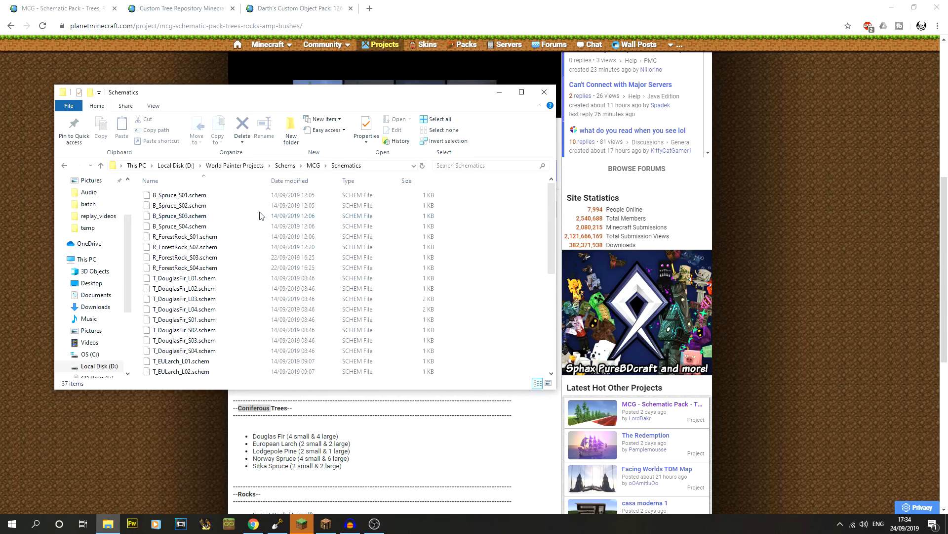
scroll(269, 219, "down", 7)
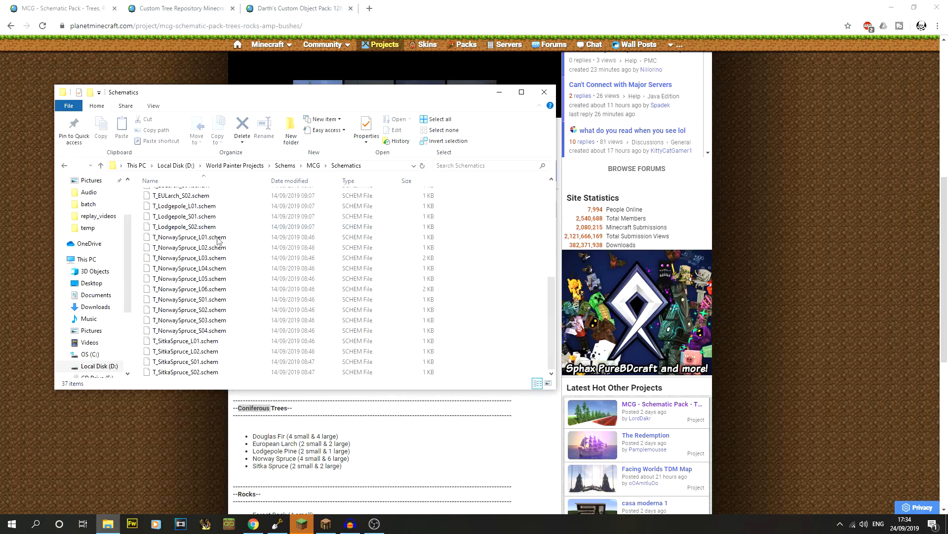
scroll(408, 317, "up", 6)
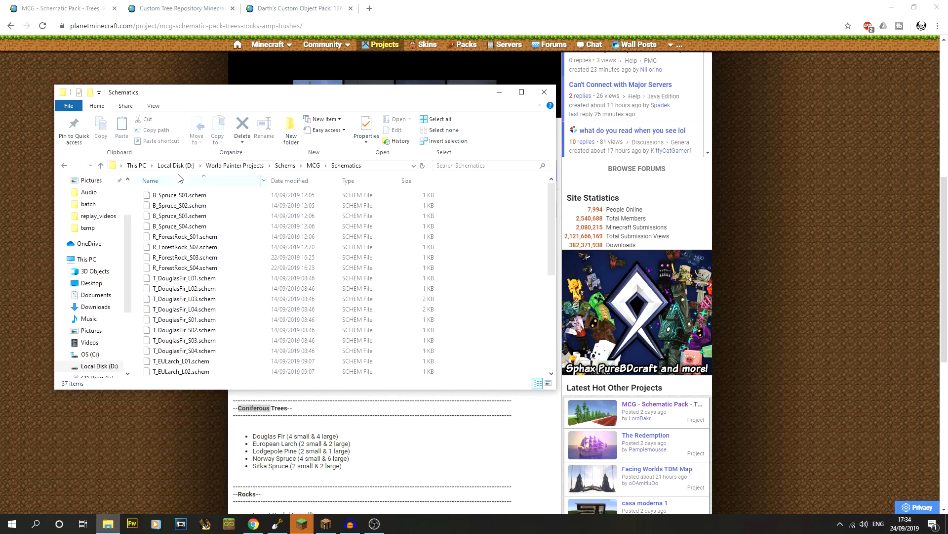
Bring up the Custom Tree Repository project page and examine its download statistics and author details
left_click(180, 10)
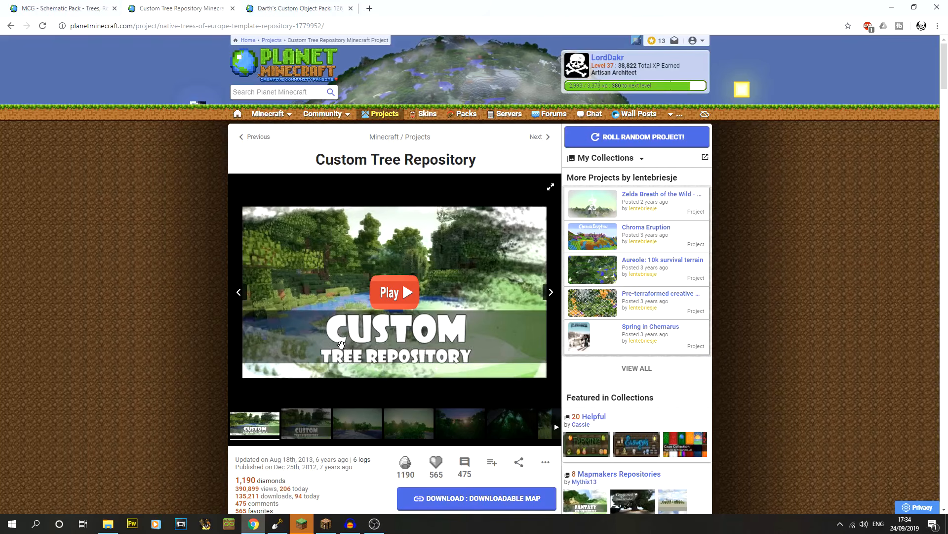
scroll(112, 277, "down", 3)
scroll(267, 364, "down", 2)
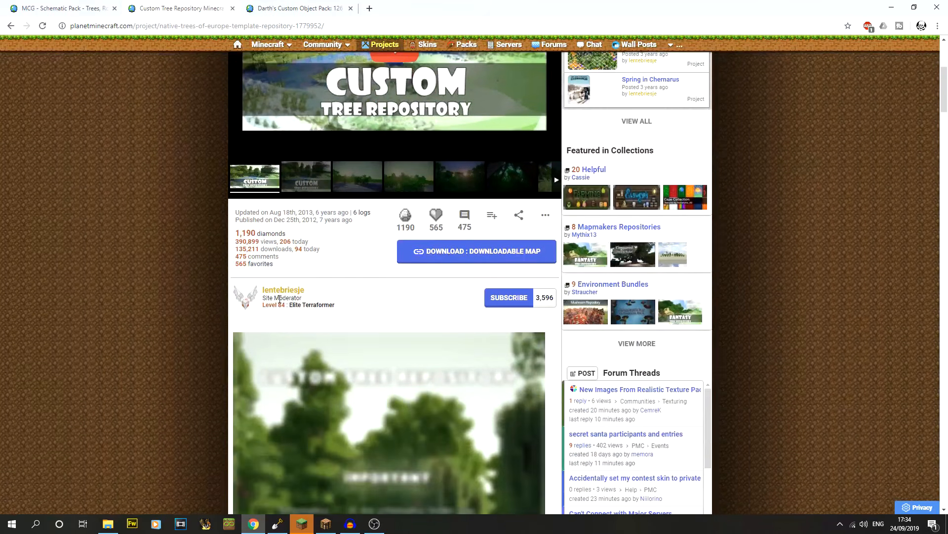
left_click_drag(305, 291, 261, 295)
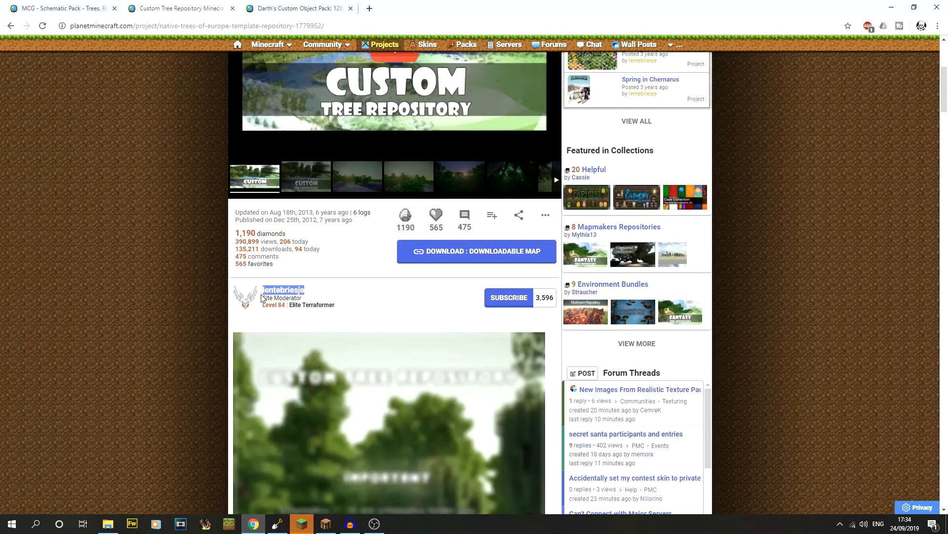
left_click(330, 299)
scroll(313, 300, "up", 1)
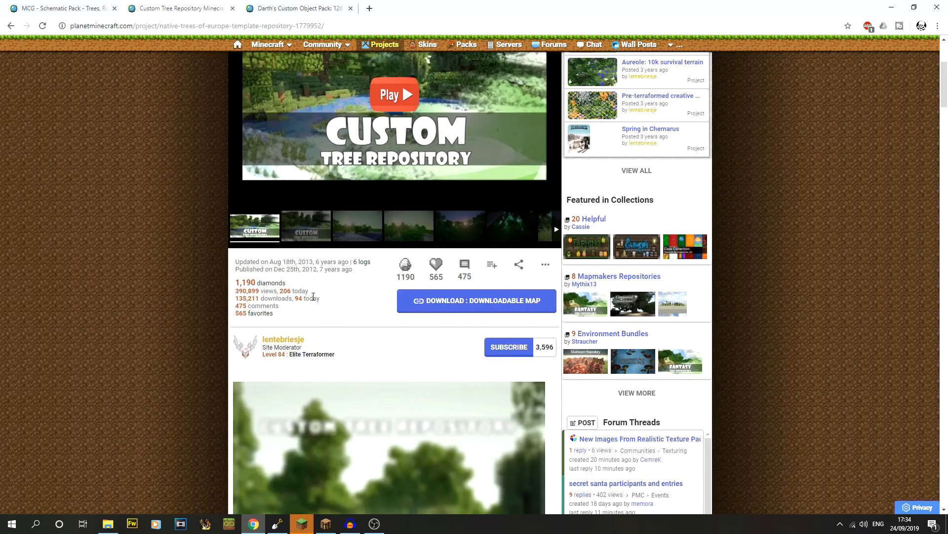
View the third, fourth and fifth gallery images of the Custom Tree Repository project
scroll(314, 296, "up", 3)
left_click(363, 376)
left_click(420, 375)
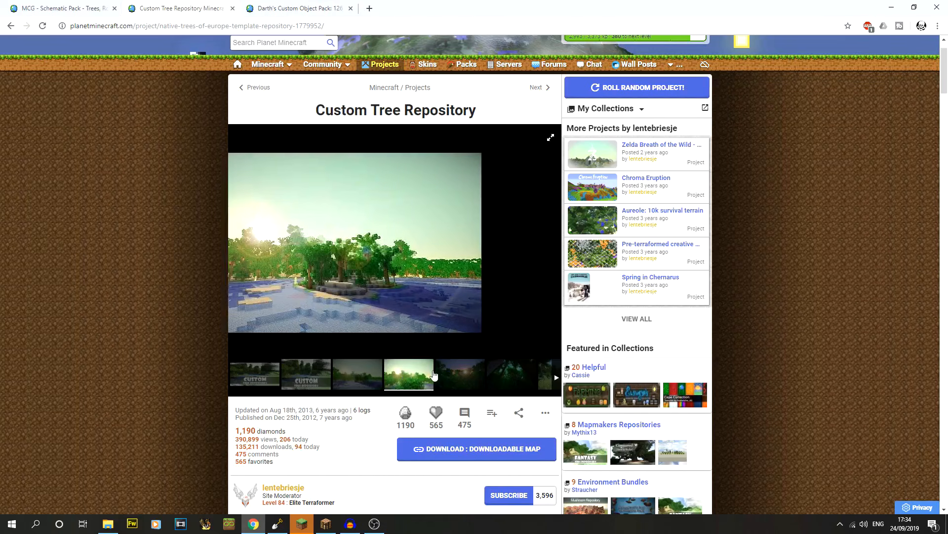
left_click(461, 377)
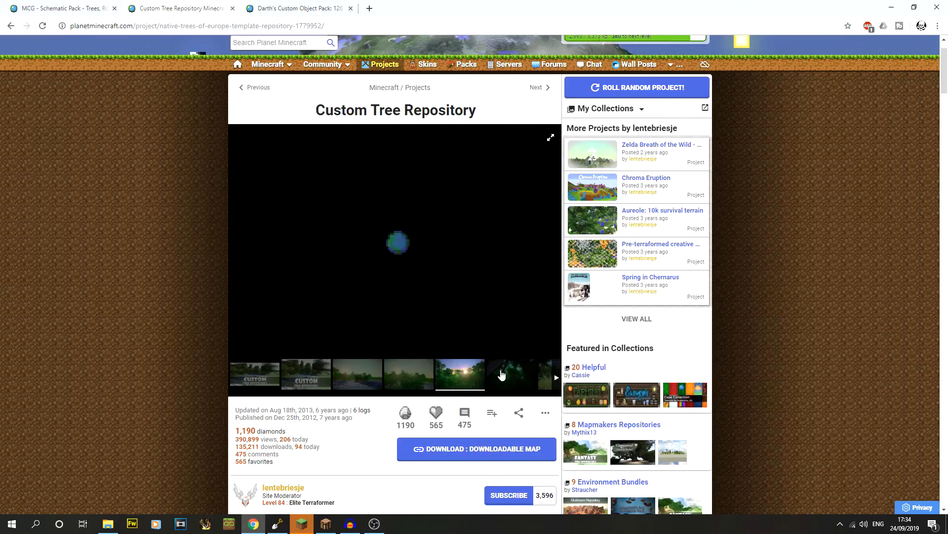
Bring up the Darth's Custom Object Pack project page and look over its overview image and project details
left_click(312, 4)
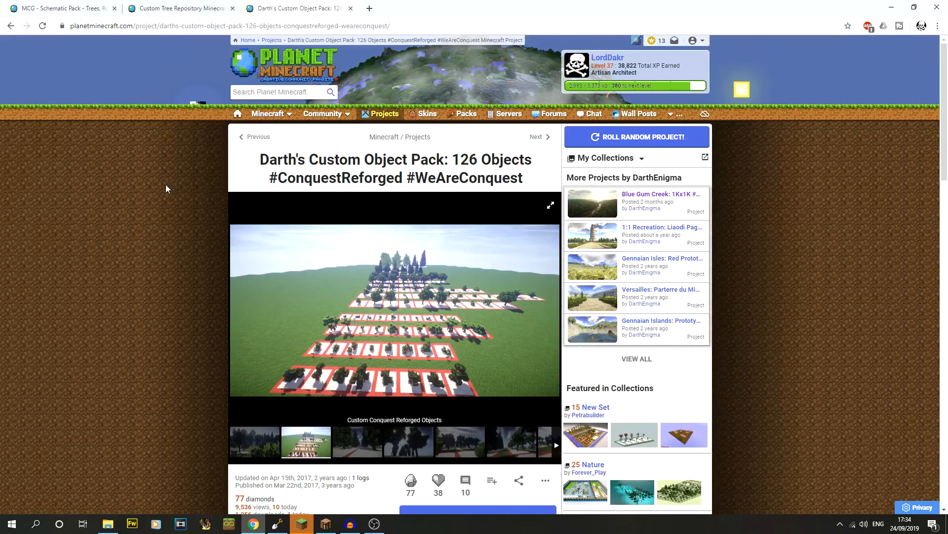
scroll(166, 187, "down", 3)
scroll(165, 185, "up", 1)
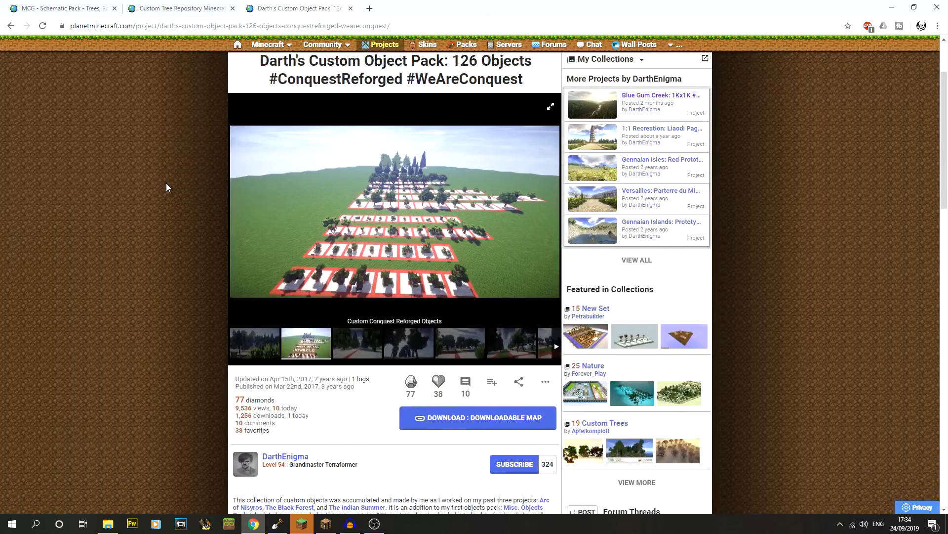
scroll(166, 184, "up", 1)
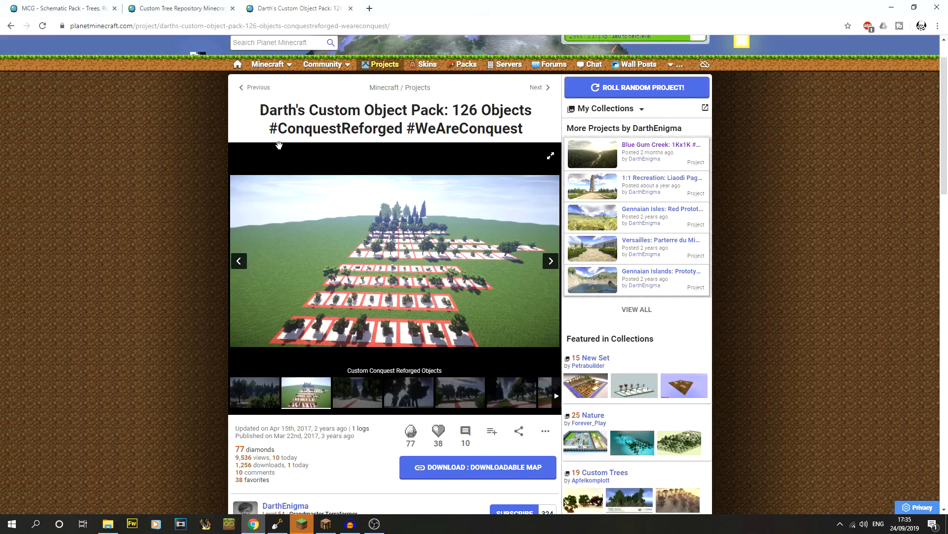
scroll(174, 135, "down", 2)
scroll(174, 135, "up", 2)
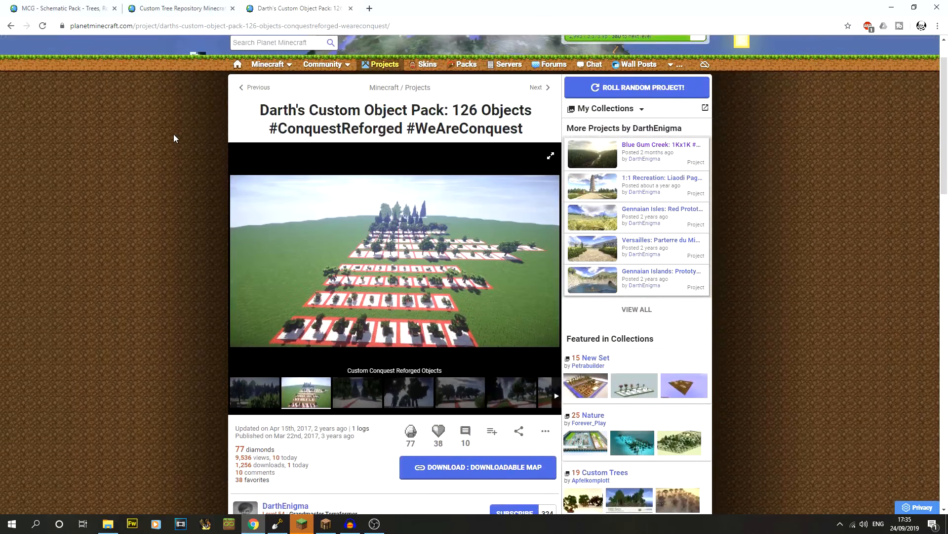
View the third to sixth gallery images of Darth's Custom Object Pack and examine the list of included objects
left_click(364, 390)
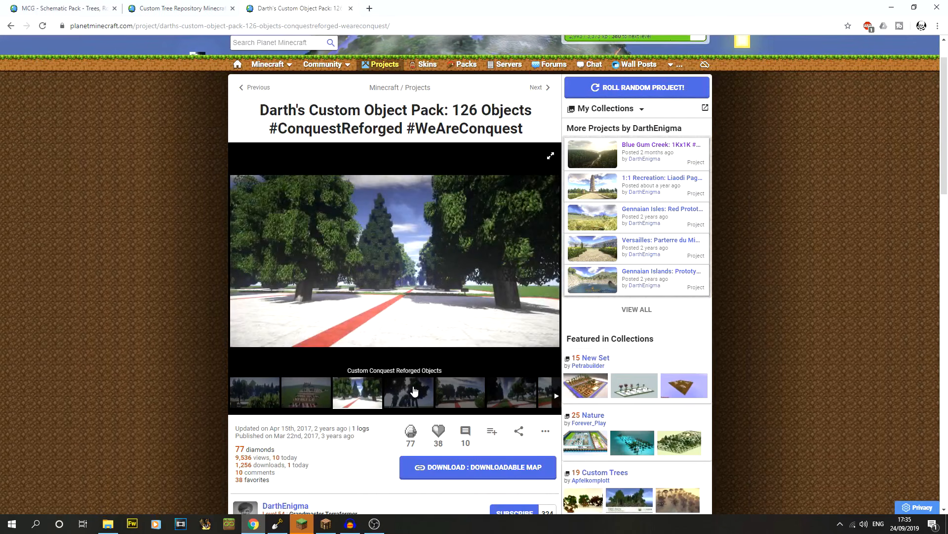
left_click(425, 392)
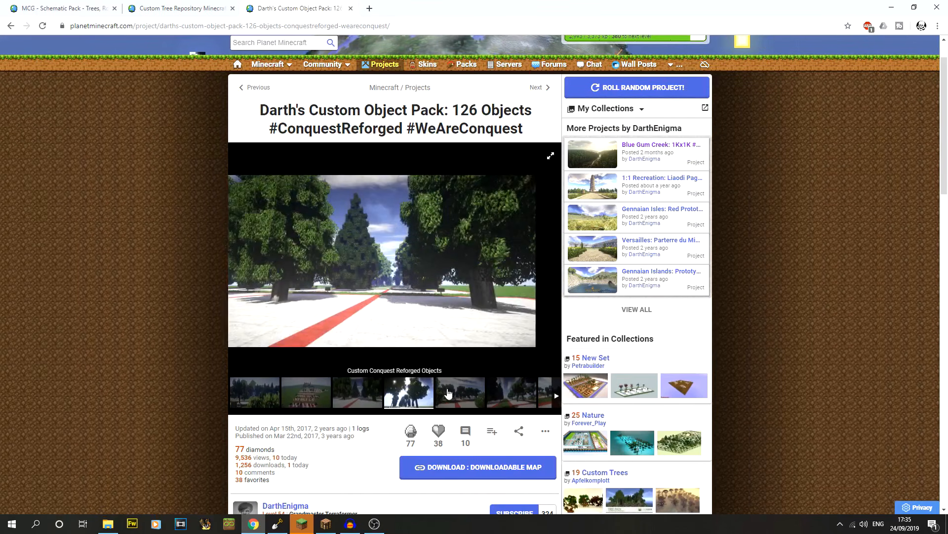
left_click(465, 394)
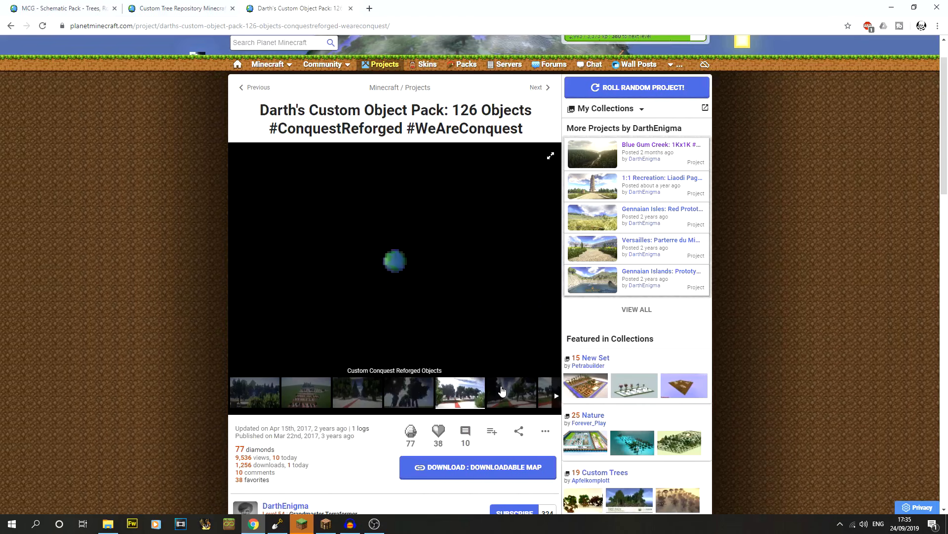
left_click(502, 391)
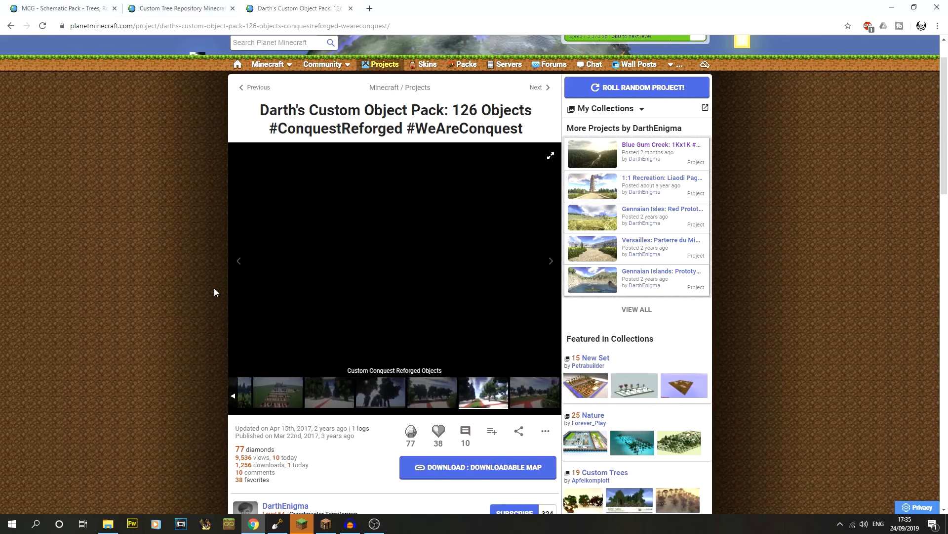
scroll(444, 257, "down", 3)
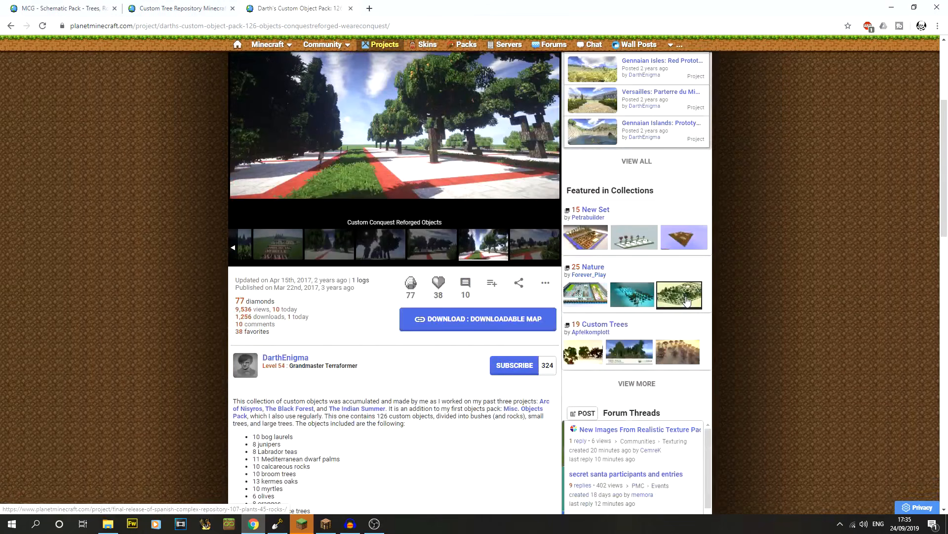
left_click(181, 9)
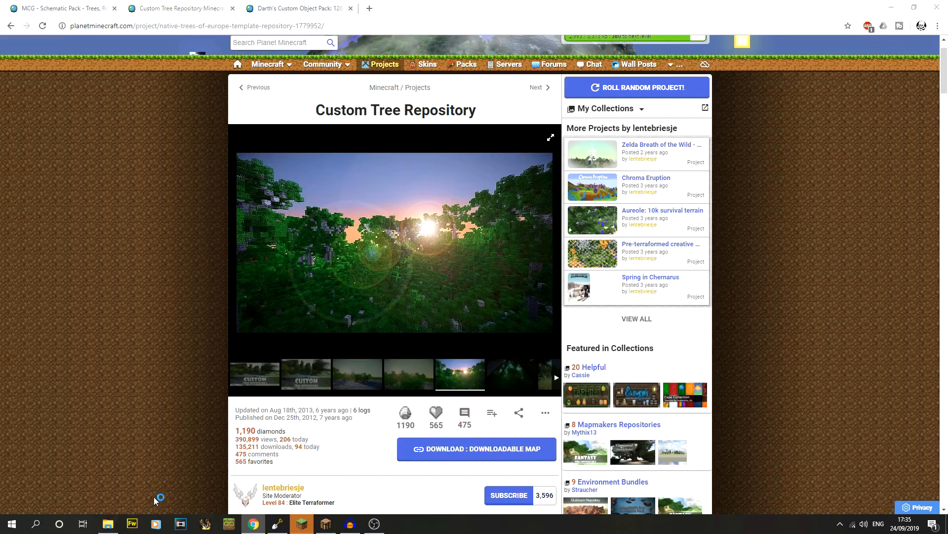
left_click(115, 521)
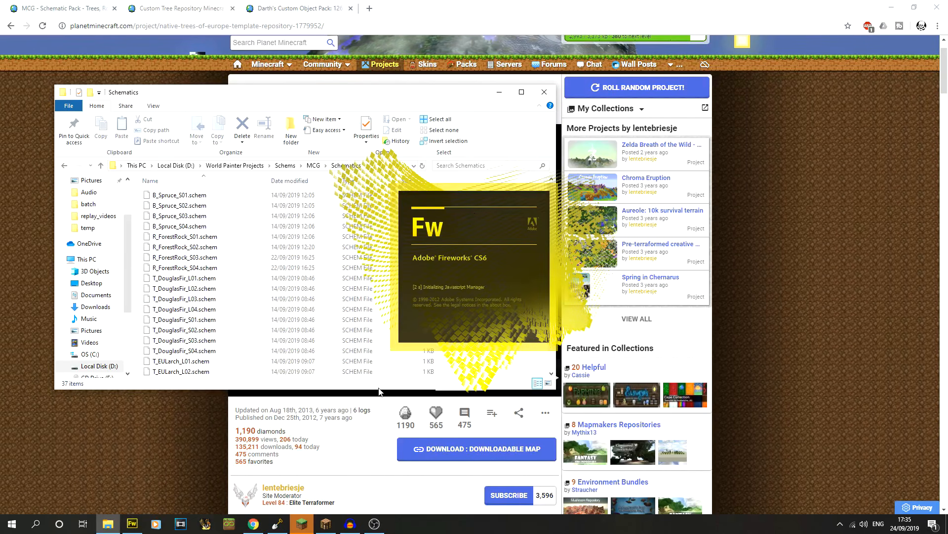
left_click_drag(480, 100, 535, 108)
left_click(553, 101)
Switch to WorldPainter and start a new custom object layer from the Custom Layers list containing Stream and River
left_click(277, 524)
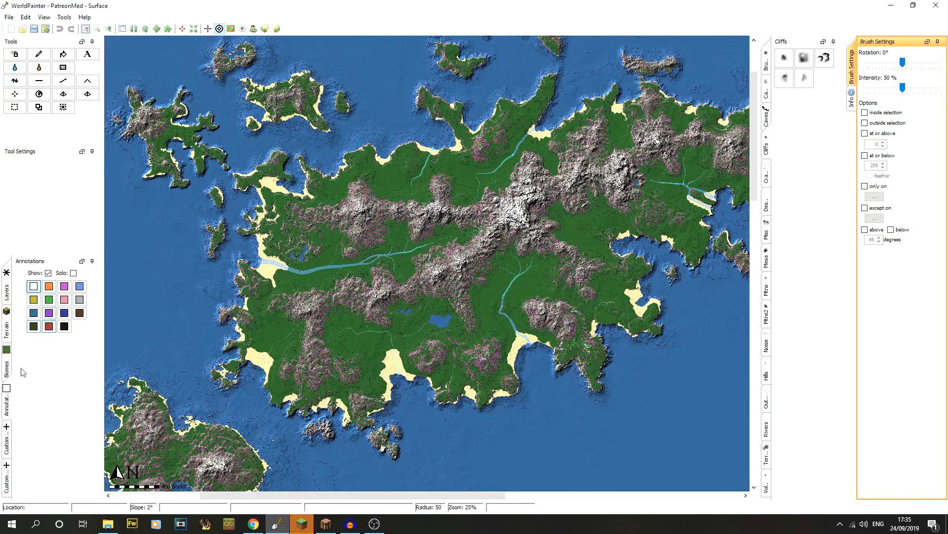
left_click(8, 447)
left_click(7, 486)
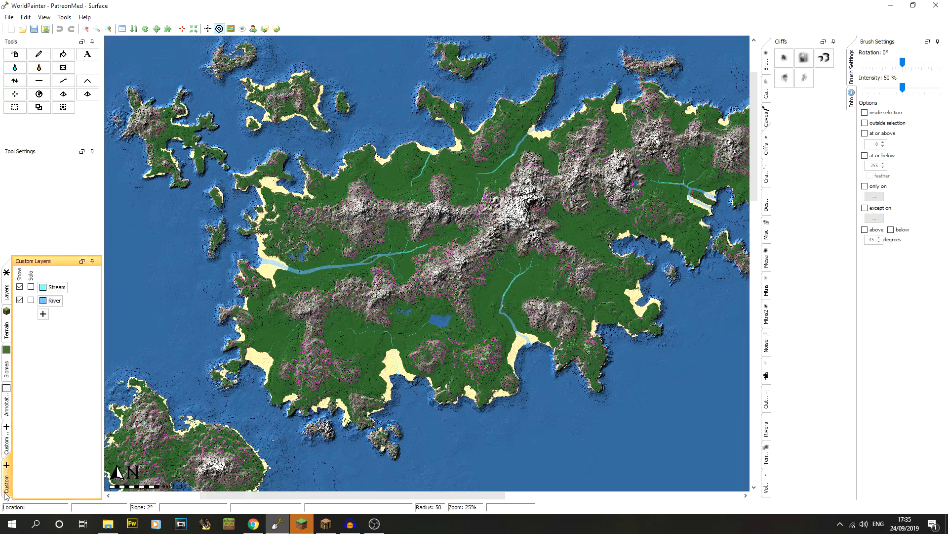
left_click(43, 314)
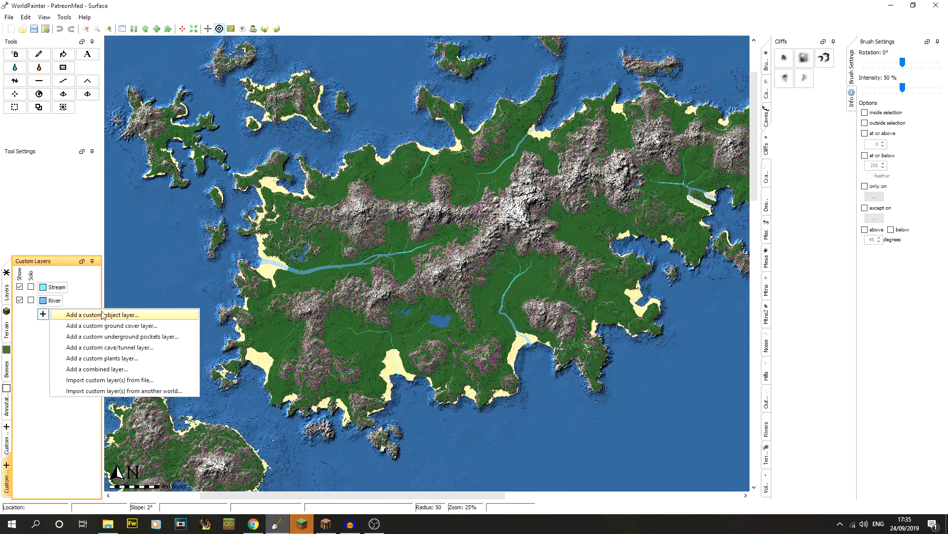
left_click(161, 317)
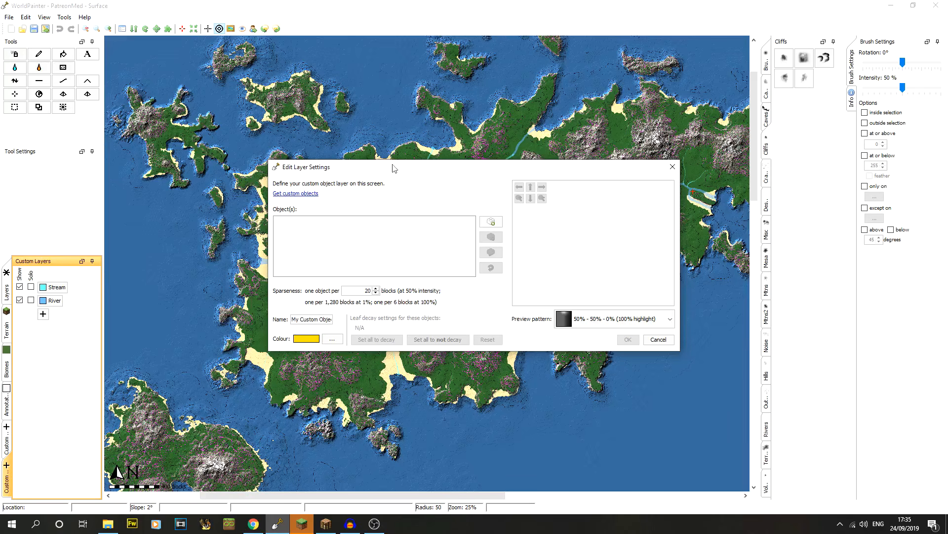
left_click_drag(332, 166, 275, 153)
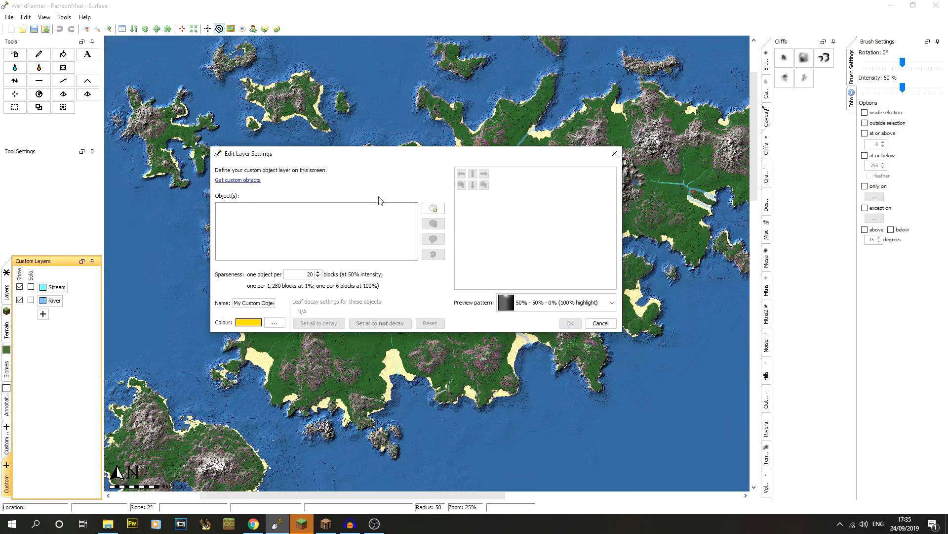
Add all schematics from the Trees folder to the layer's objects except the four B_Spruce and four R_ForestRock files
left_click(433, 209)
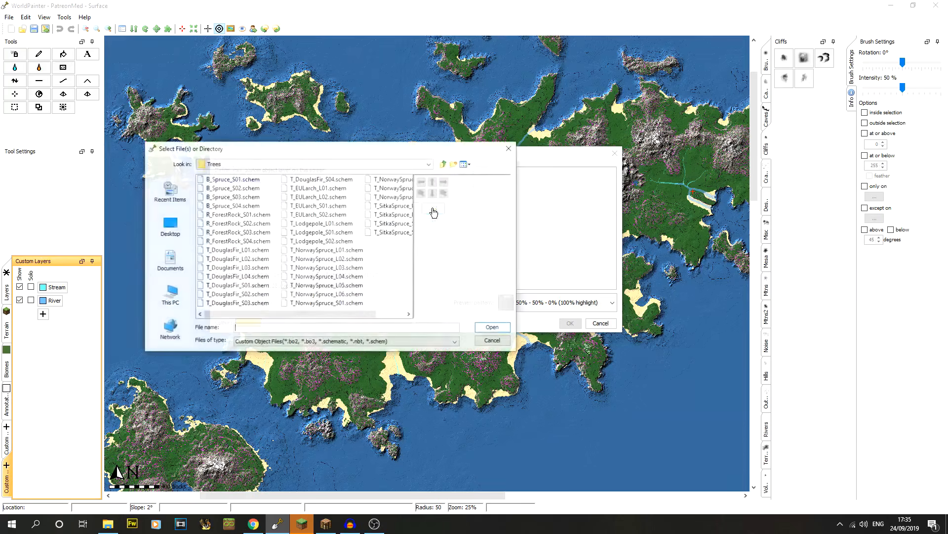
key("ctrl+a")
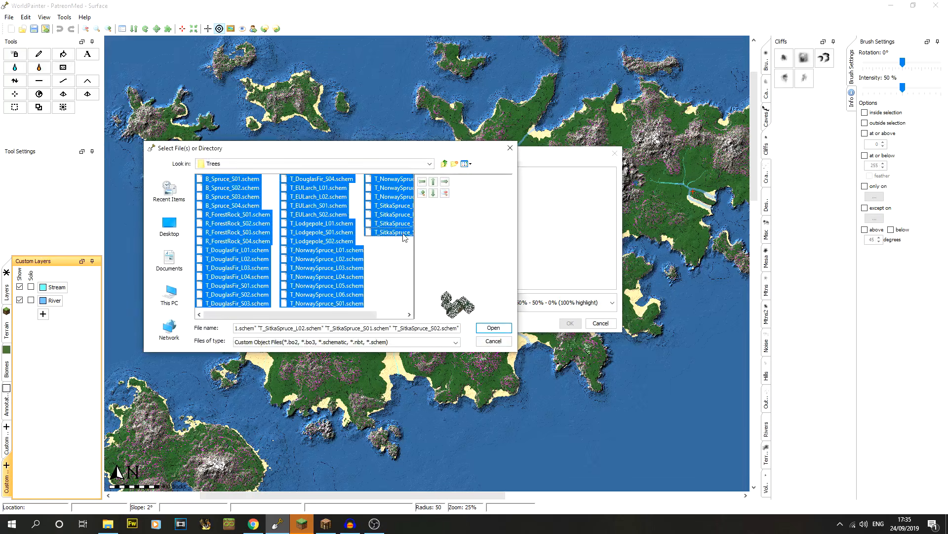
left_click(239, 181, "ctrl")
left_click(237, 189, "ctrl")
left_click(236, 198, "ctrl")
left_click(236, 206, "ctrl")
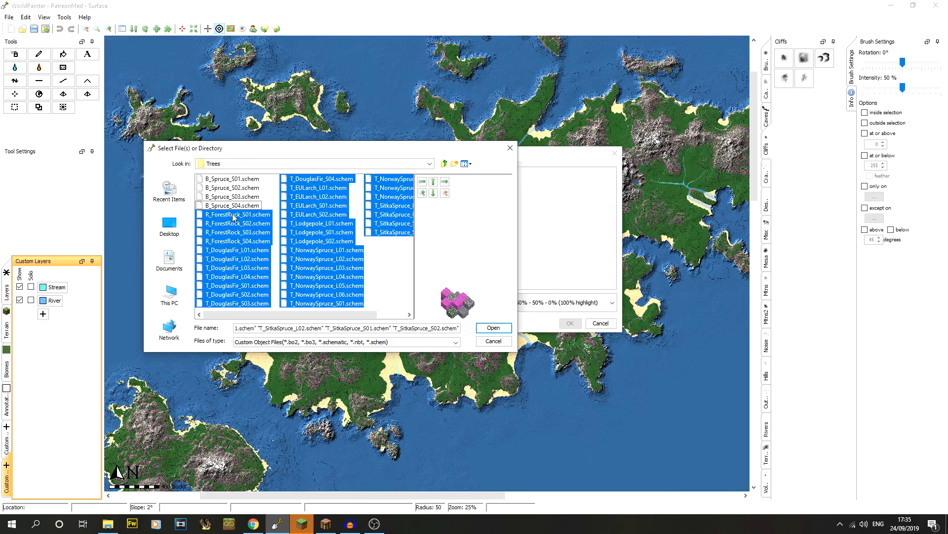
left_click(233, 215, "ctrl")
left_click(231, 224, "ctrl")
left_click(230, 233, "ctrl")
left_click(229, 242, "ctrl")
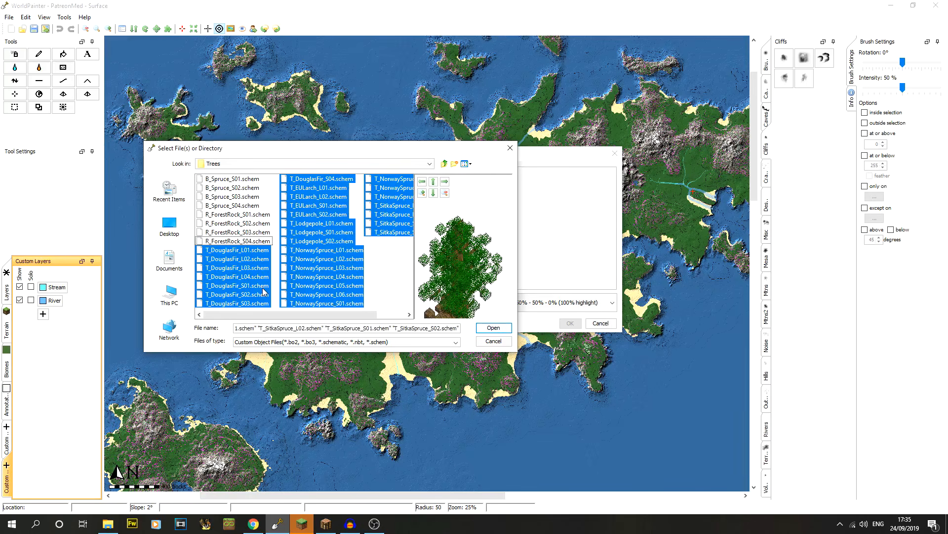
left_click(494, 328)
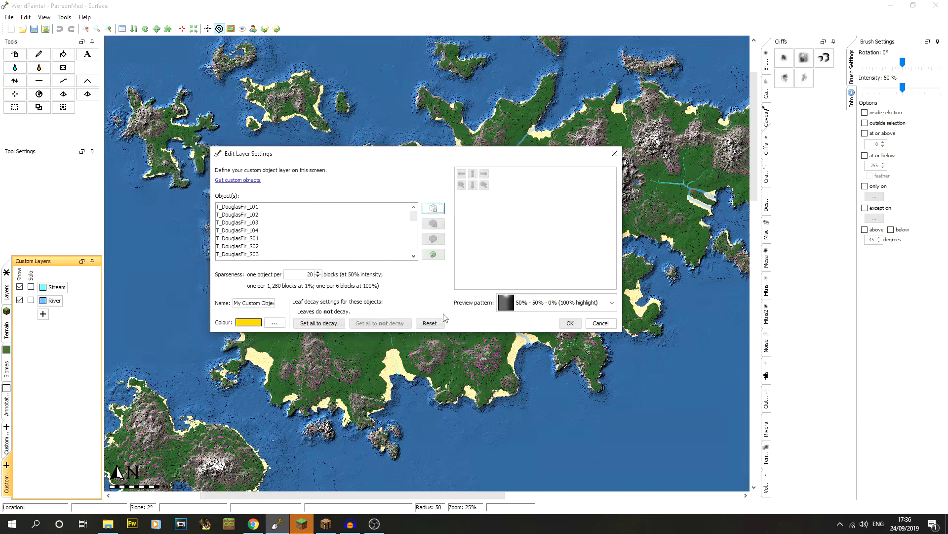
Check the offset and attributes of the T_DouglasFir_S04 object and accept them as they are
scroll(250, 251, "down", 2)
left_click(260, 215)
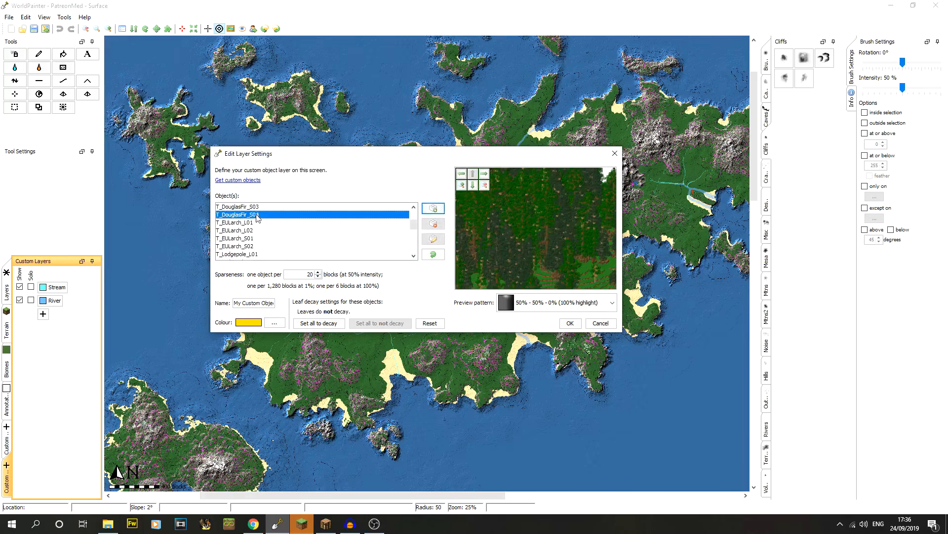
left_click(437, 241)
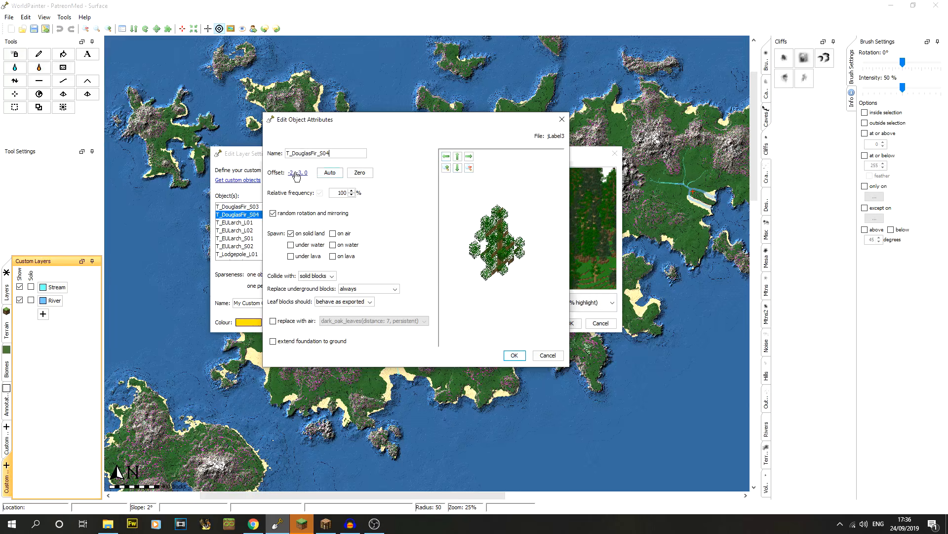
left_click(298, 172)
left_click(491, 327)
left_click(513, 355)
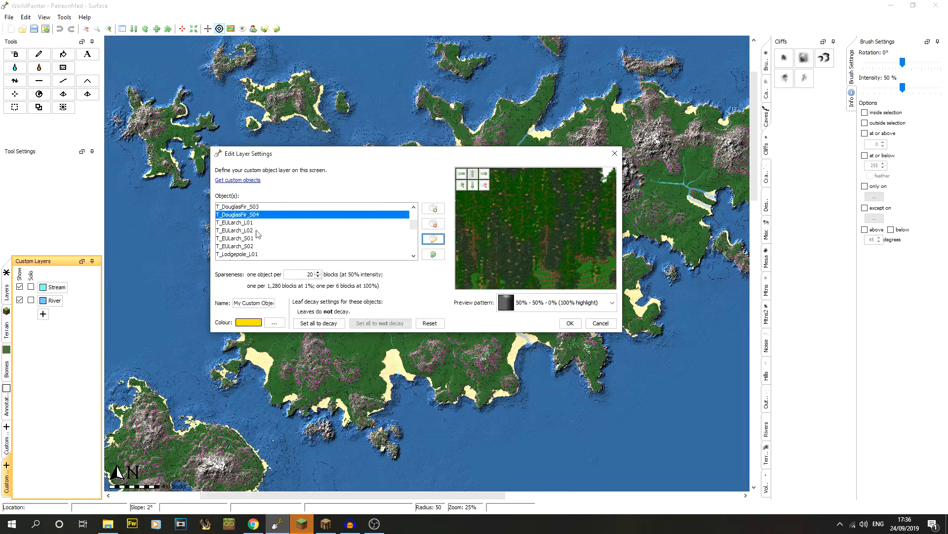
Inspect the offset of the T_DouglasFir_L04 object, rotating its preview to see how the trunk sits on the ground line
left_click(259, 230)
left_click(257, 216)
scroll(284, 227, "up", 1)
left_click(273, 208)
left_click(430, 240)
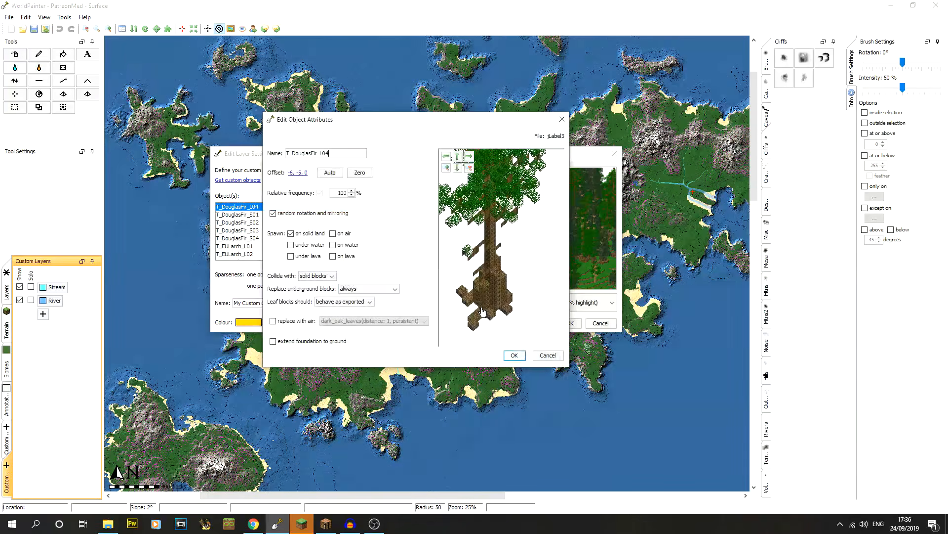
left_click(302, 172)
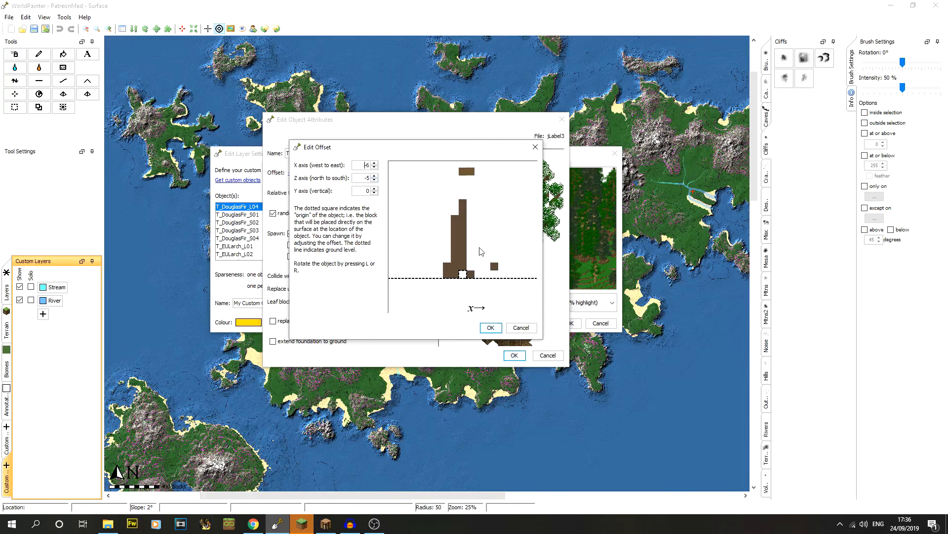
key("r")
key("r")
key("r")
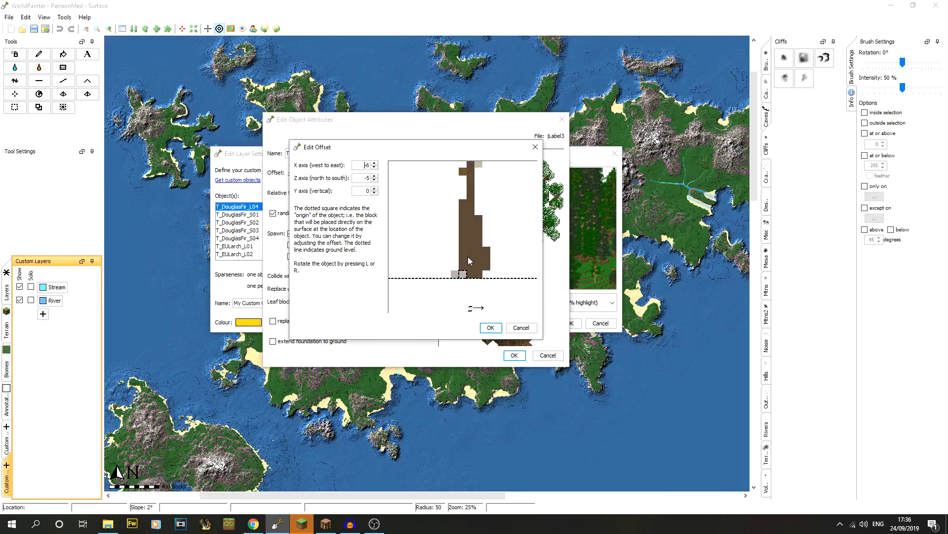
left_click(520, 327)
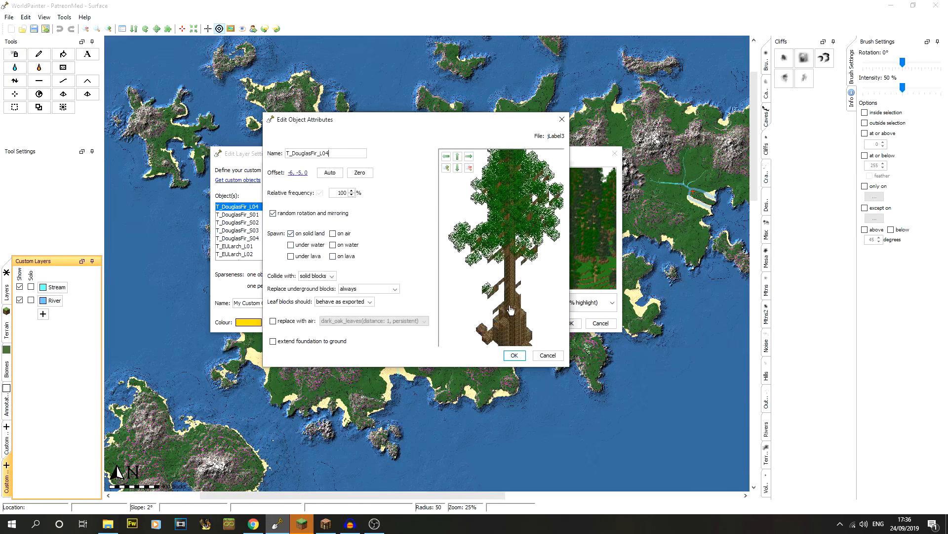
Close the attributes of T_DouglasFir_L04 and remove that object from the layer
left_click(515, 355)
left_click(434, 223)
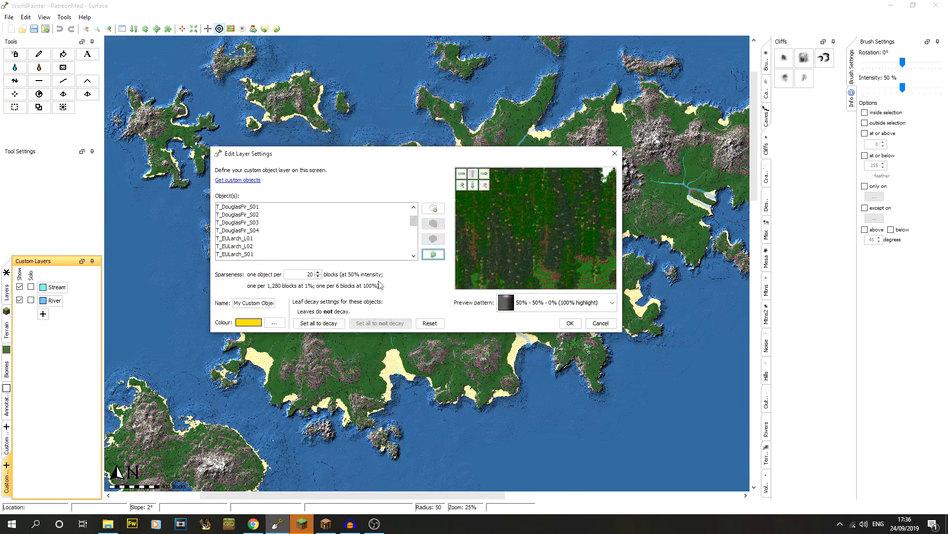
scroll(315, 227, "up", 1)
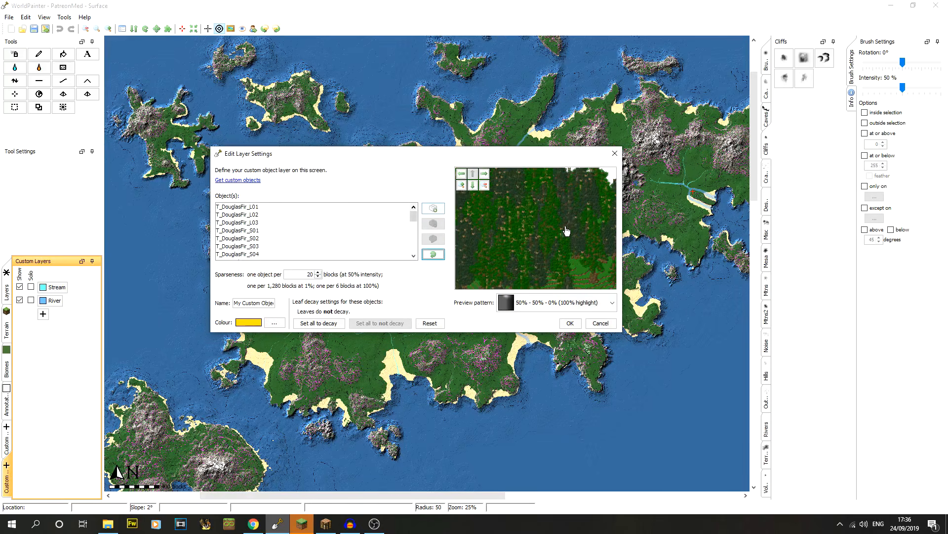
Set the layer's sparseness to one object per 50 blocks
left_click(549, 304)
left_click(499, 304)
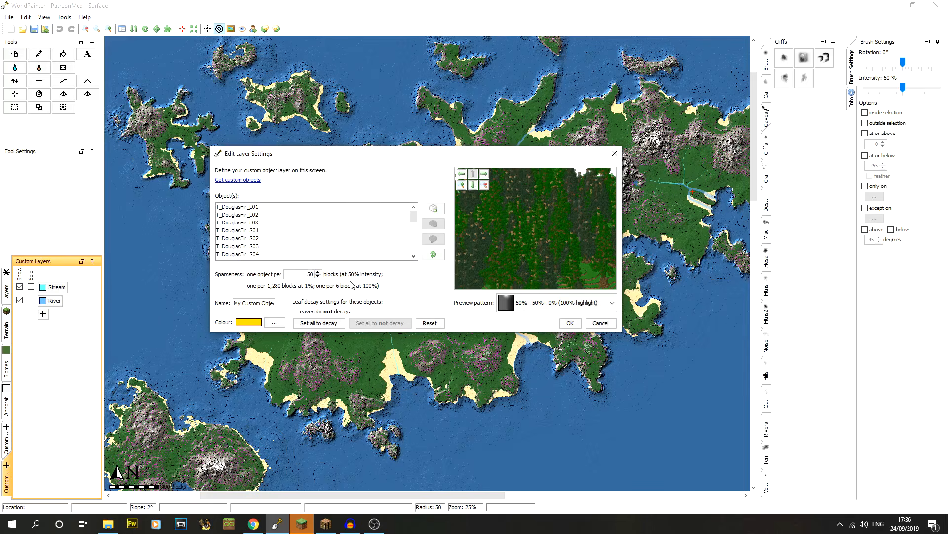
left_click(328, 230)
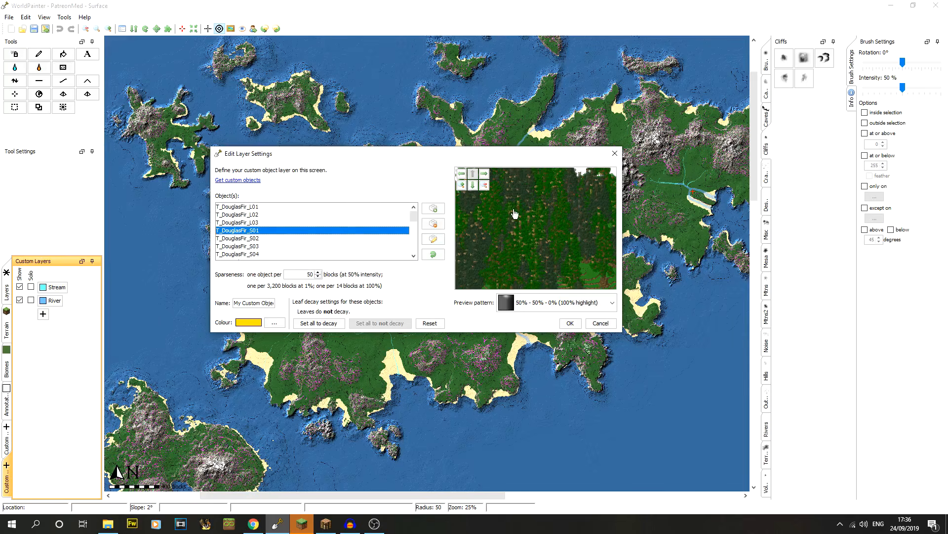
Set the vertical (Y axis) offset of the T_DouglasFir_L01 object to -2
left_click(297, 208)
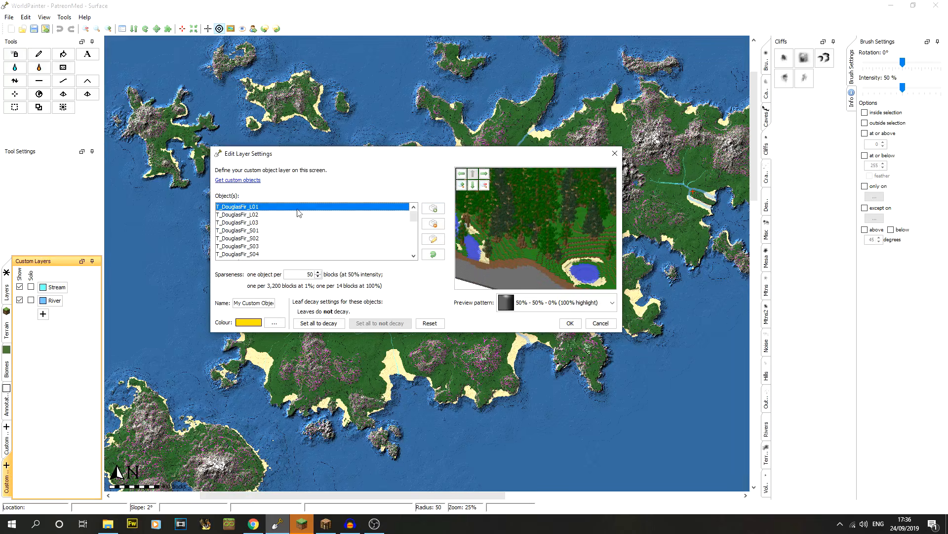
left_click(442, 239)
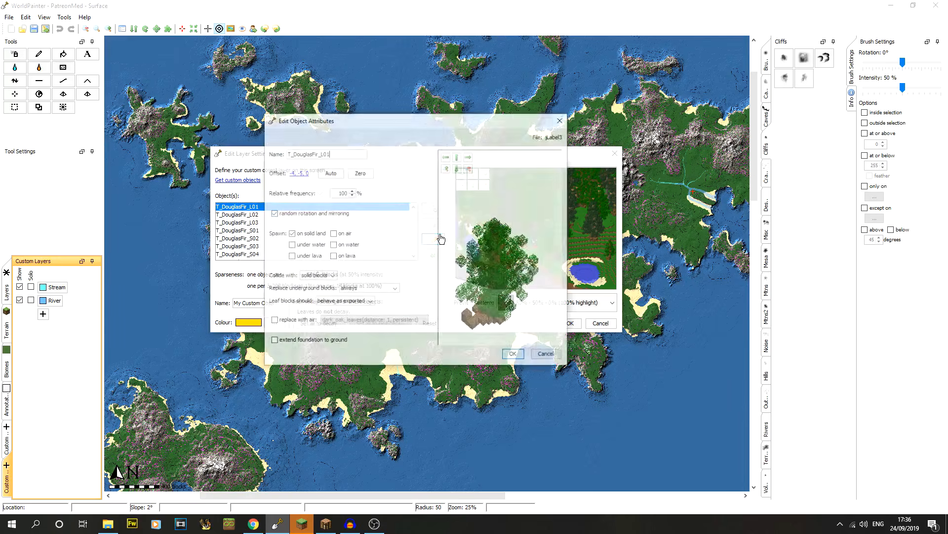
left_click(298, 172)
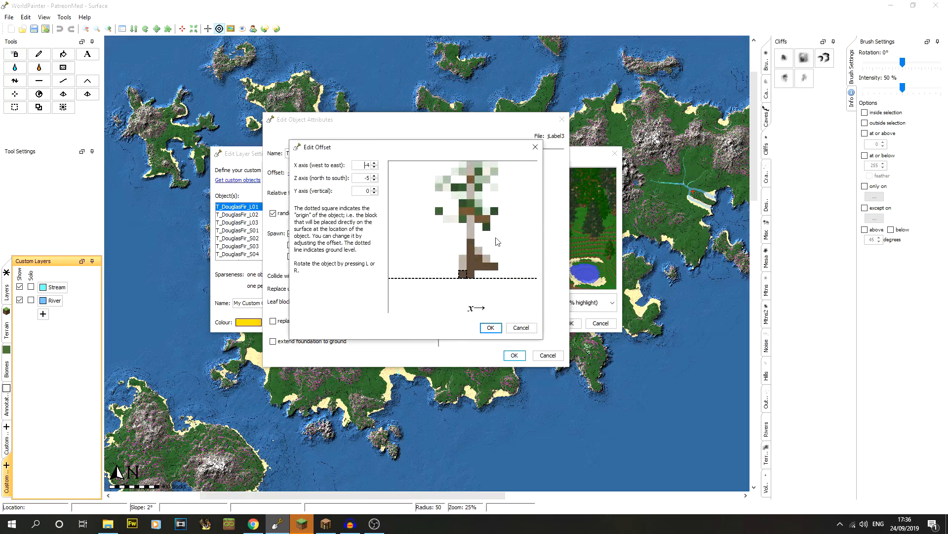
left_click(374, 193)
left_click(374, 193)
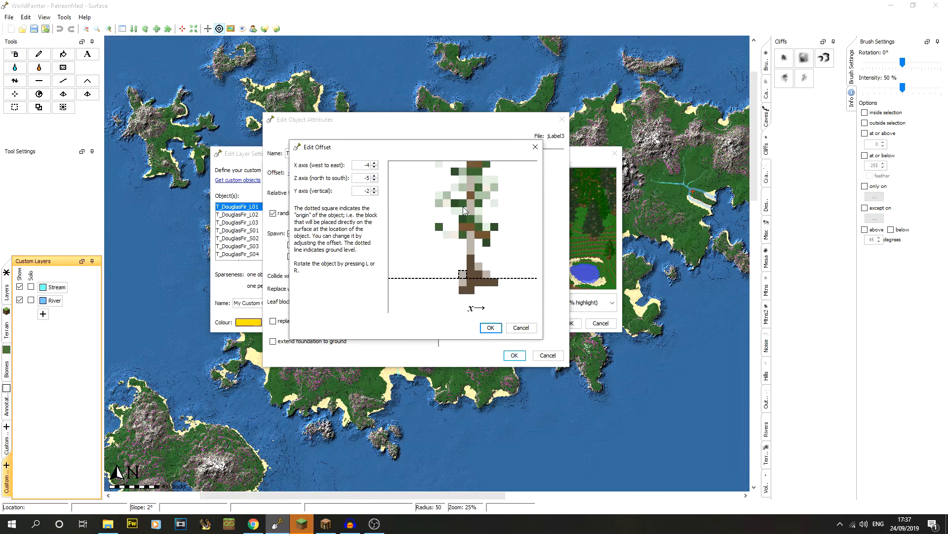
Check the sunken base of T_DouglasFir_L01 from all sides in the offset preview and accept the offset
key("r")
key("r")
key("r")
key("r")
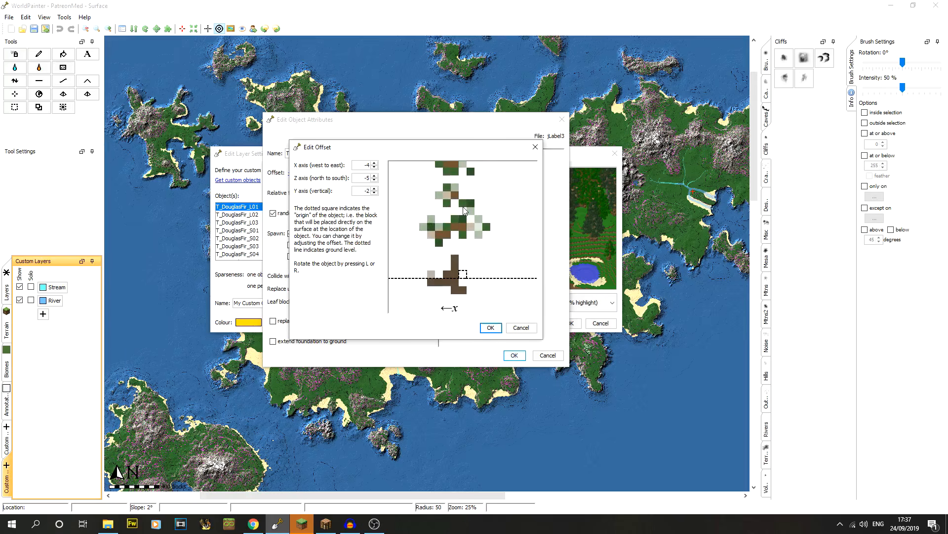
key("r")
key("r")
key("r")
key("r")
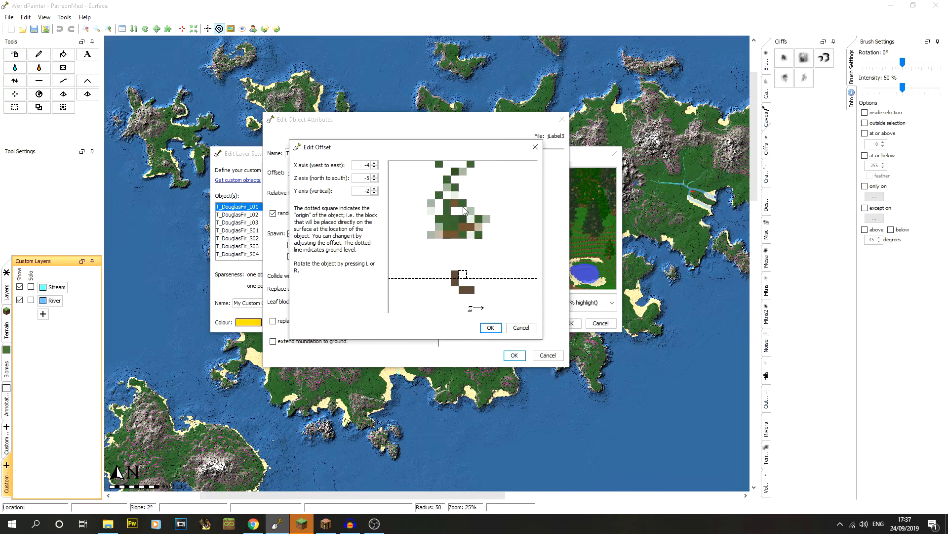
key("r")
key("r")
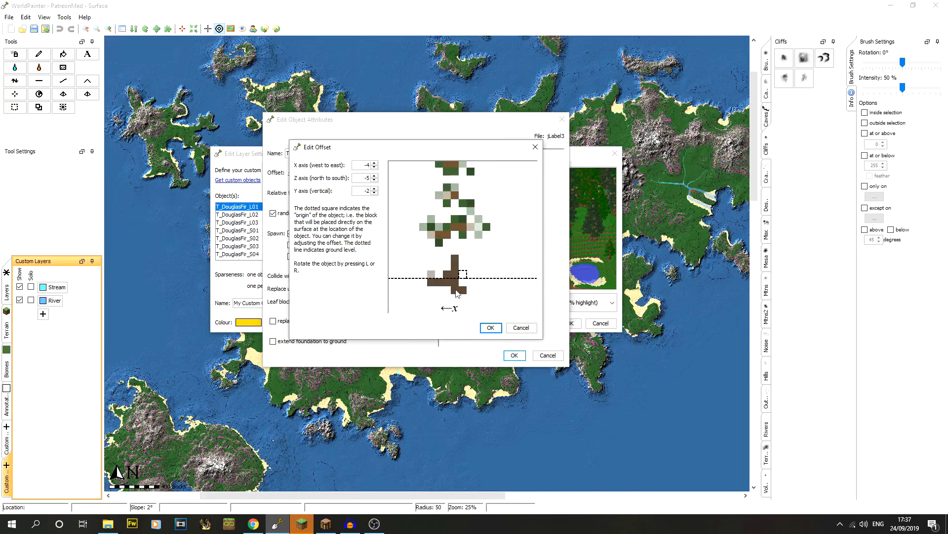
left_click(490, 328)
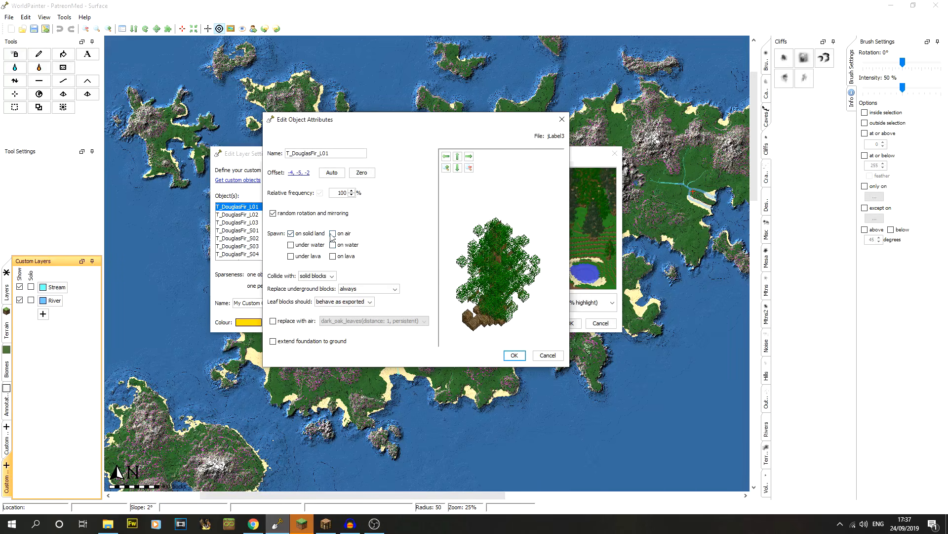
Review the collision and underground block replacement options of T_DouglasFir_L01, keeping solid blocks and always
left_click(323, 276)
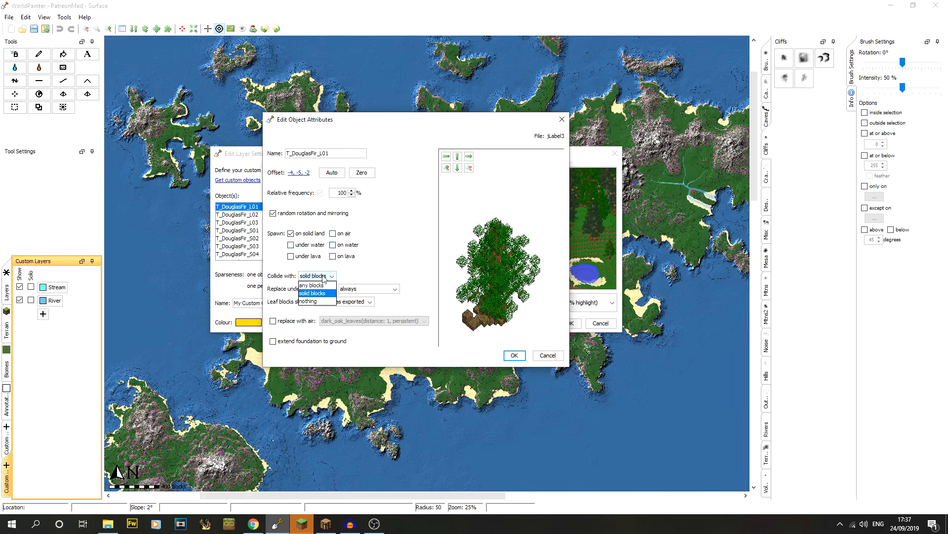
left_click(324, 276)
left_click(324, 276)
left_click(324, 276)
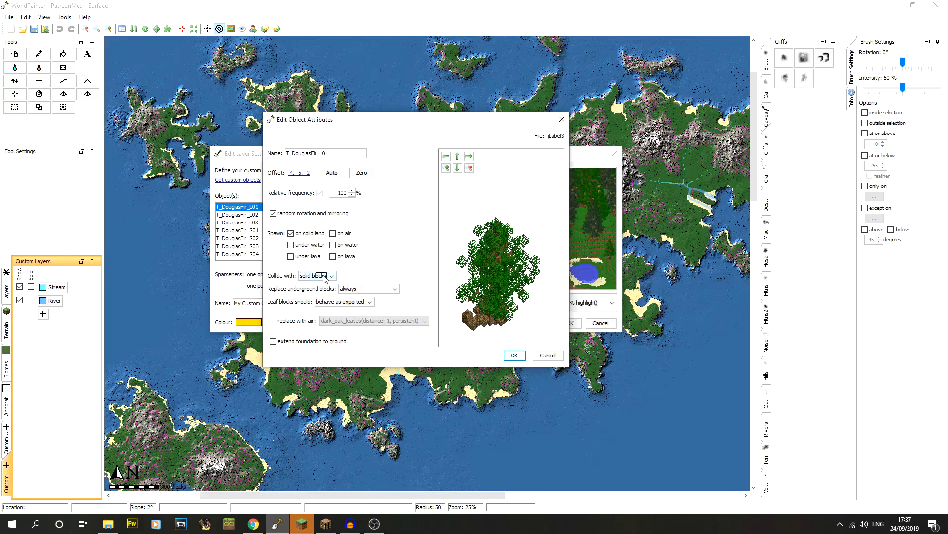
left_click(371, 290)
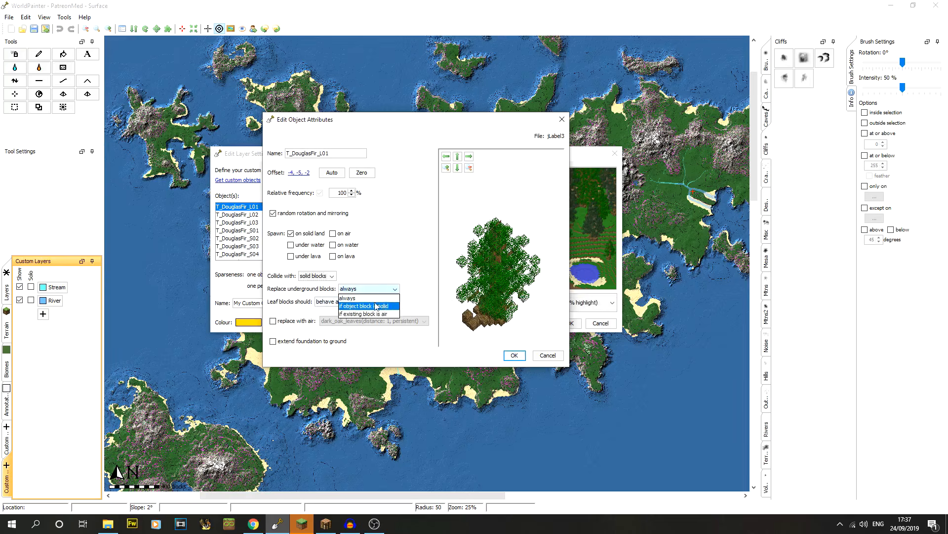
left_click(418, 302)
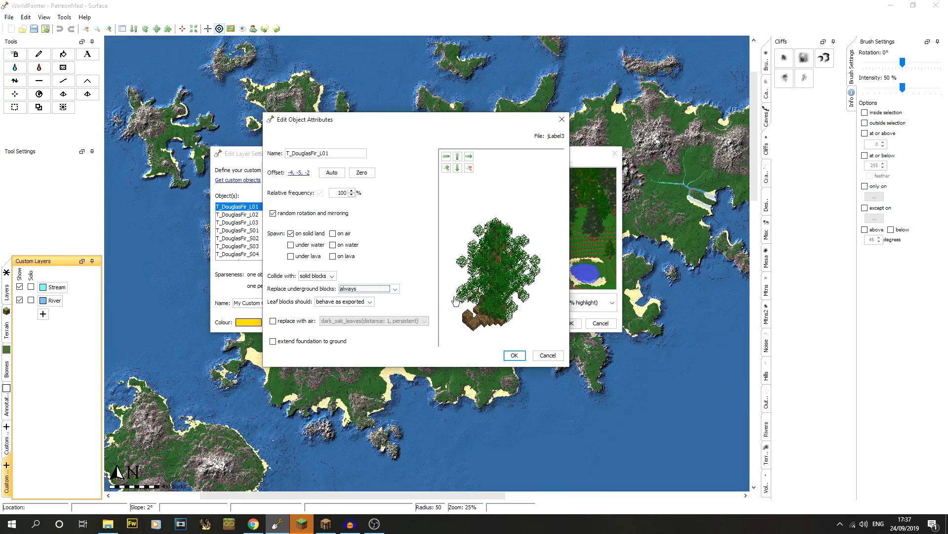
Try the not decay leaf setting for T_DouglasFir_L01, restore behave as exported, and accept the object's attributes
left_click(364, 305)
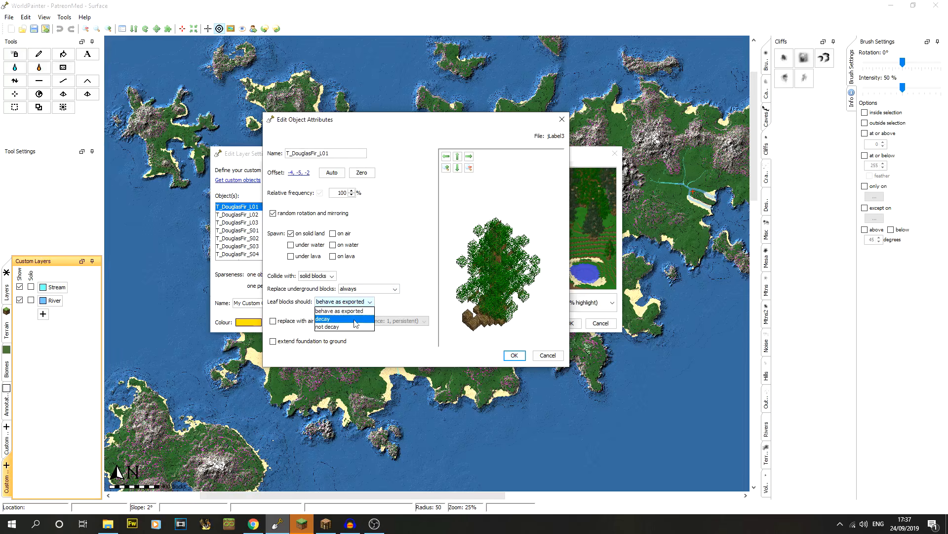
left_click(352, 325)
left_click(344, 303)
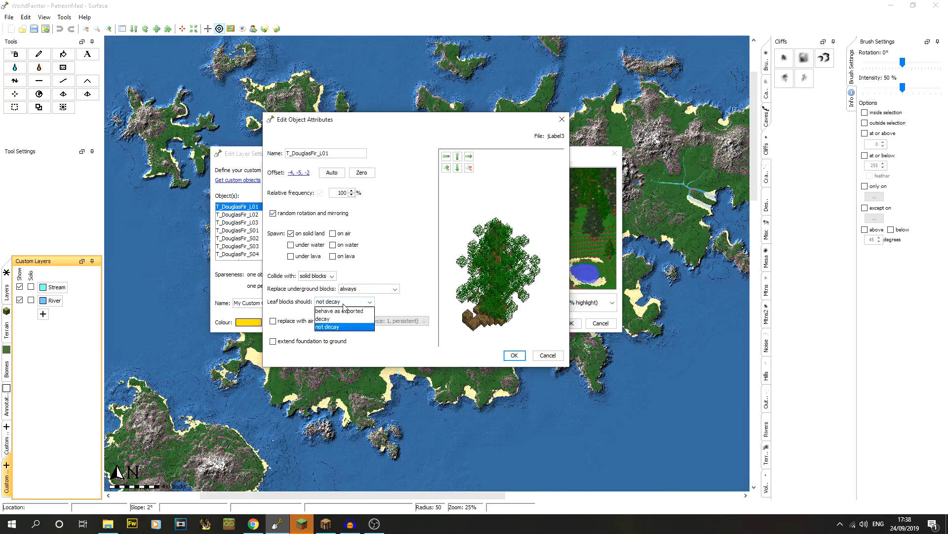
left_click(347, 313)
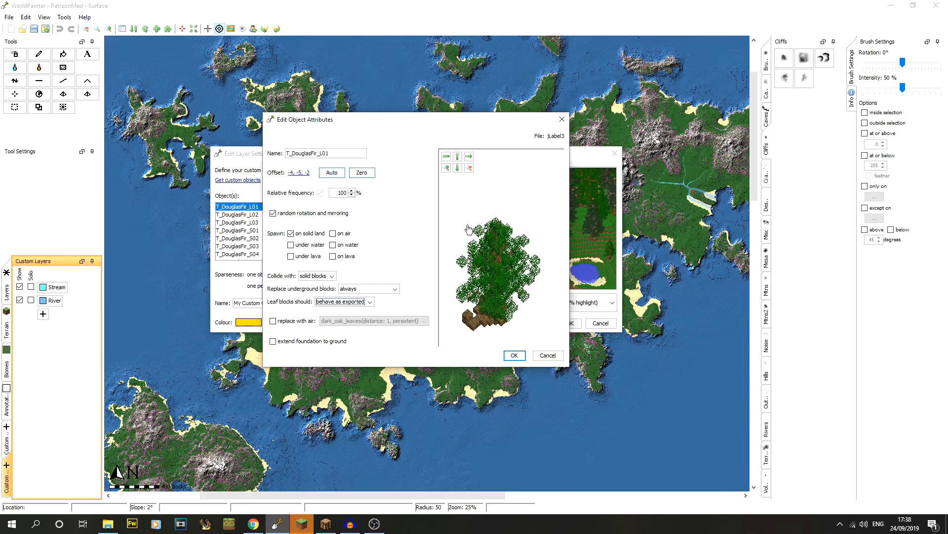
left_click(514, 355)
Set the vertical (Y axis) offset of T_DouglasFir_L02 to -3, check it from all sides, and accept the attributes
double_click(278, 215)
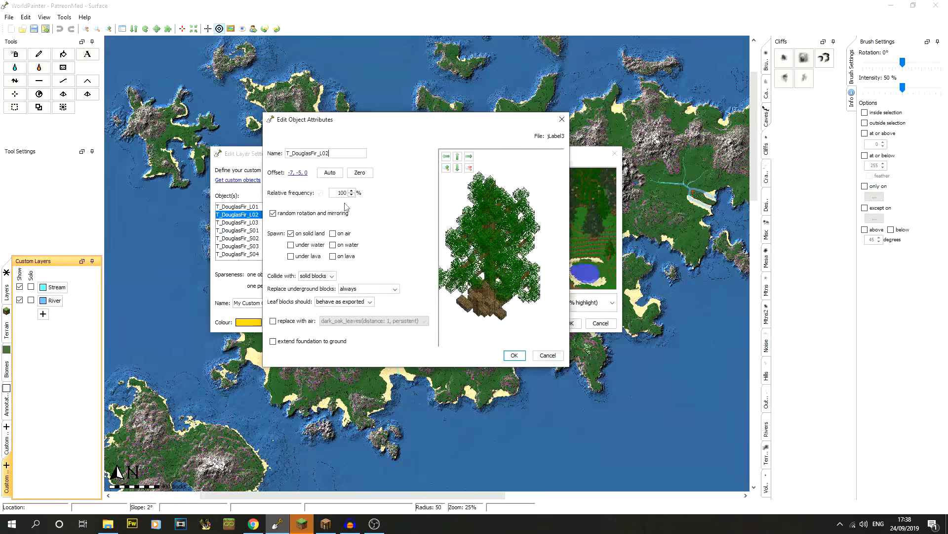
left_click(307, 173)
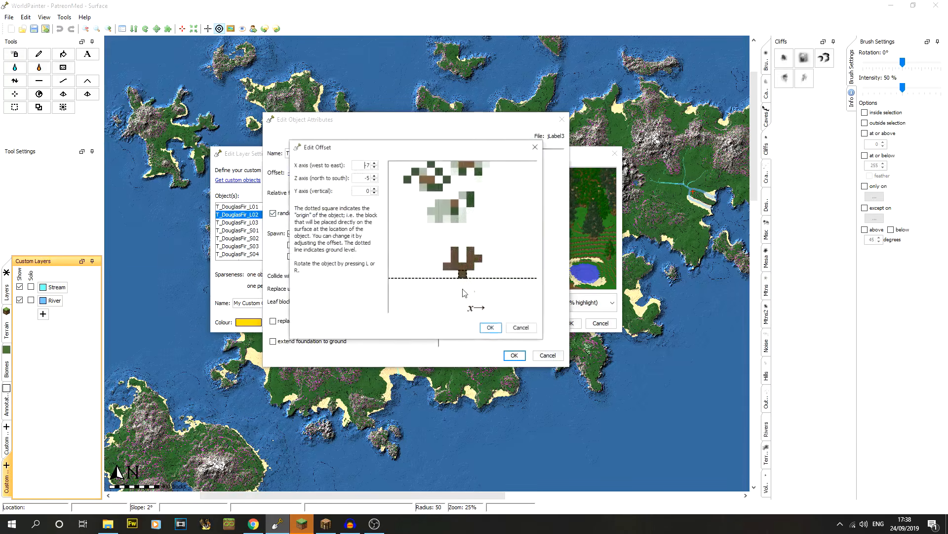
left_click_drag(348, 215, 350, 223)
key("r")
left_click(374, 193)
left_click(375, 193)
left_click(374, 193)
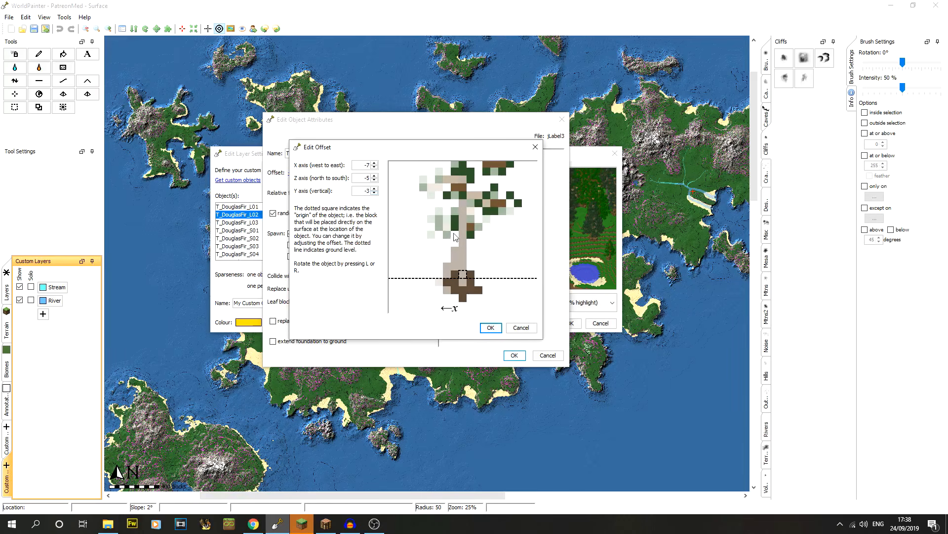
key("r")
key("r")
key("r")
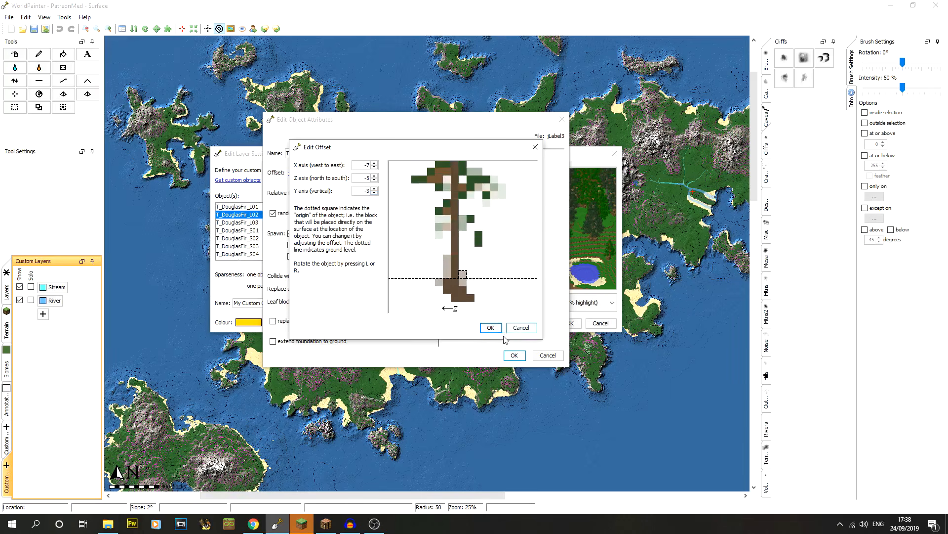
left_click(493, 330)
left_click(514, 355)
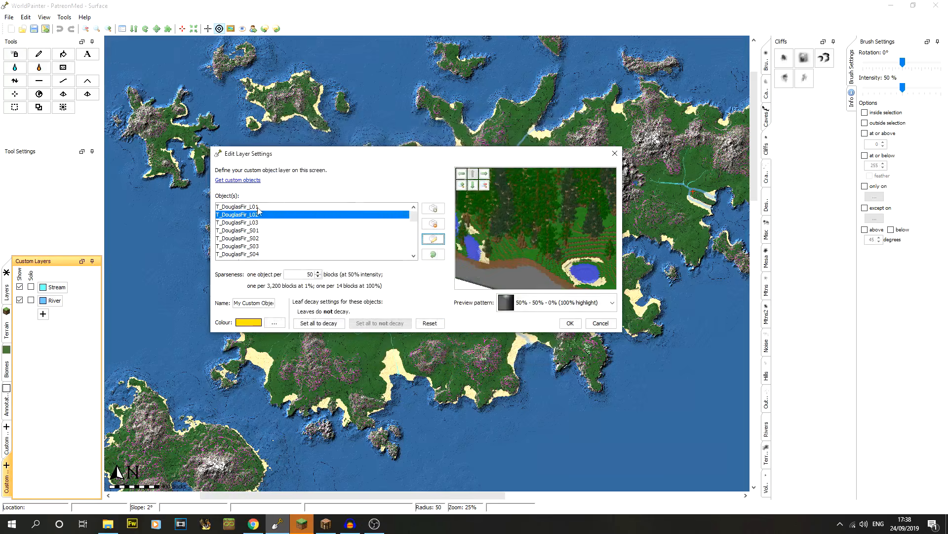
Check the origin offset of T_SitkaSpruce_S01 in its preview and accept the object's attributes
left_click(291, 226)
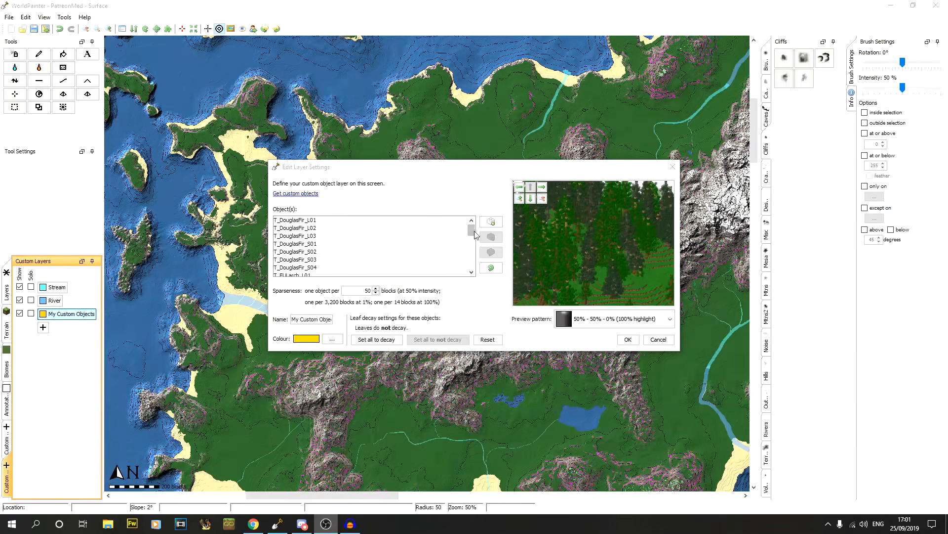
left_click_drag(473, 232, 472, 269)
left_click(381, 275)
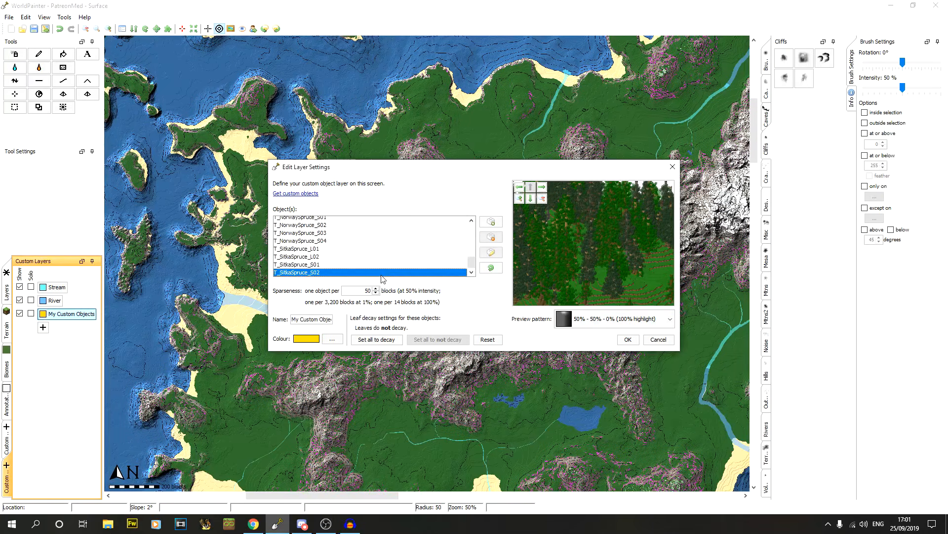
left_click(328, 265)
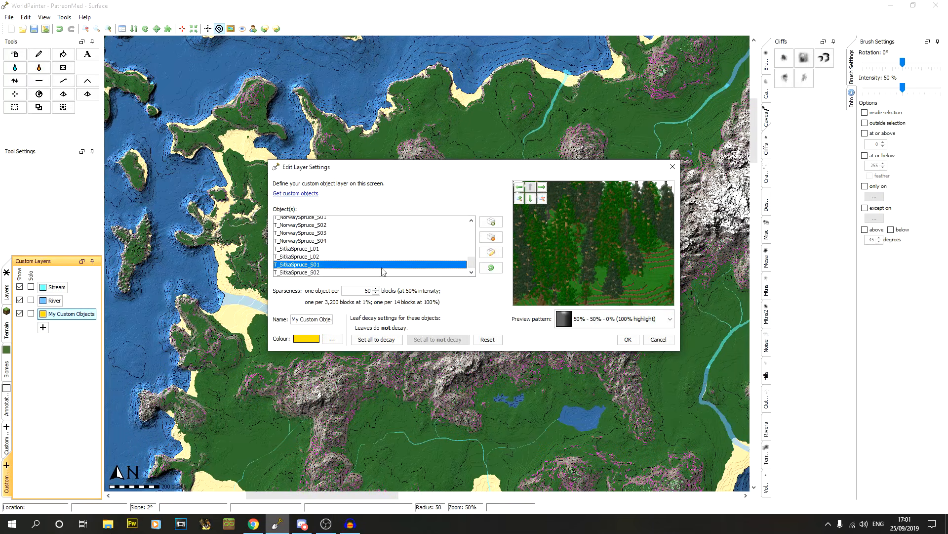
left_click(491, 252)
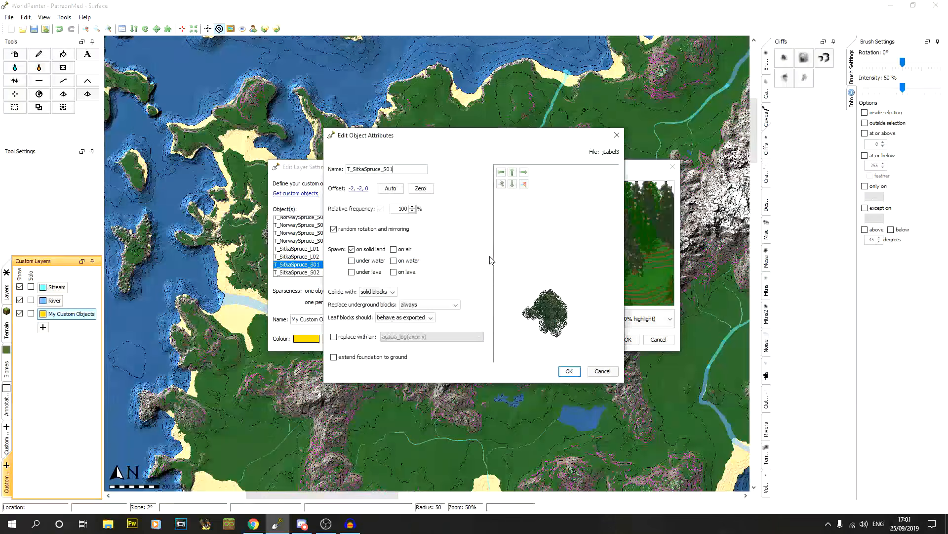
left_click(359, 188)
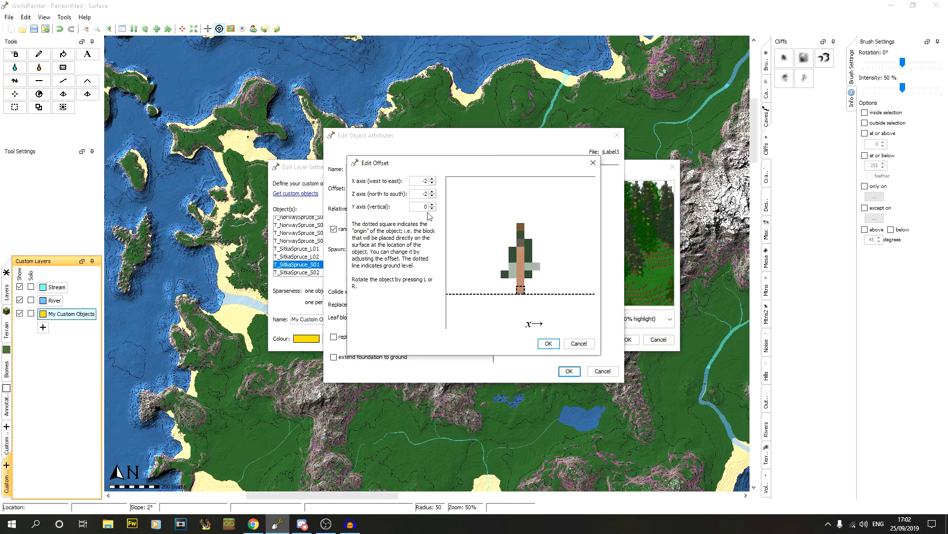
left_click(548, 345)
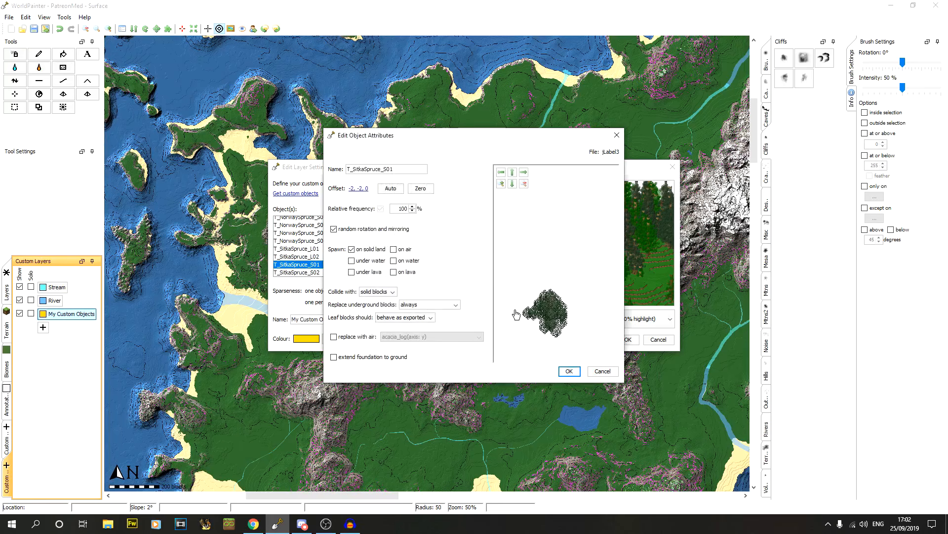
left_click(561, 371)
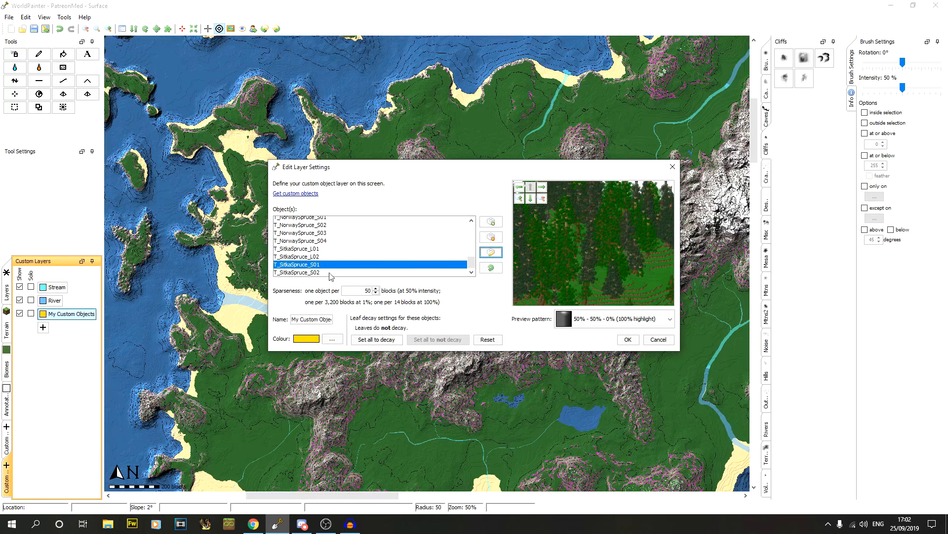
Rename the custom object layer to Pine Forest
left_click_drag(326, 321, 290, 321)
key("BackSpace")
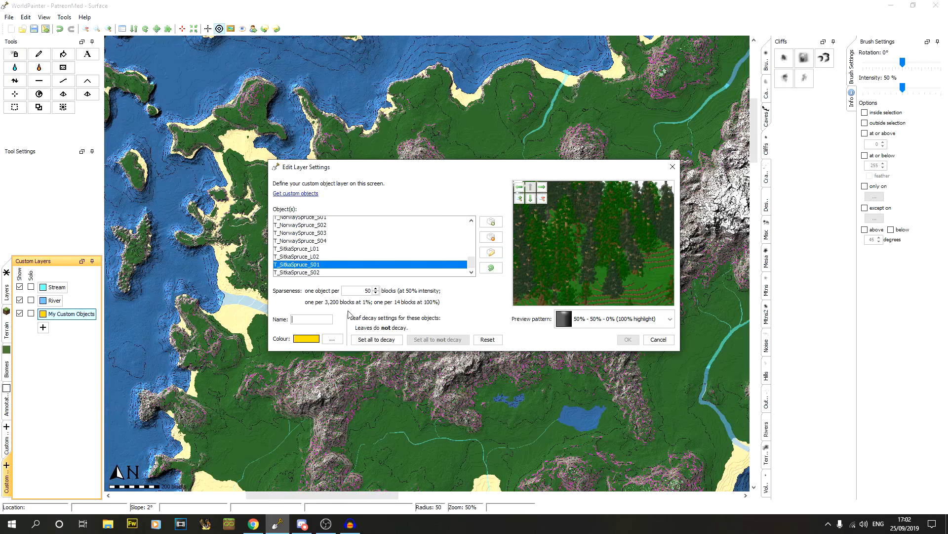
type("Pine")
key("BackSpace")
key("BackSpace")
type("Pine")
Try several green swatches for the layer, choose a dark green, and accept the layer settings
left_click(331, 338)
left_click(430, 242)
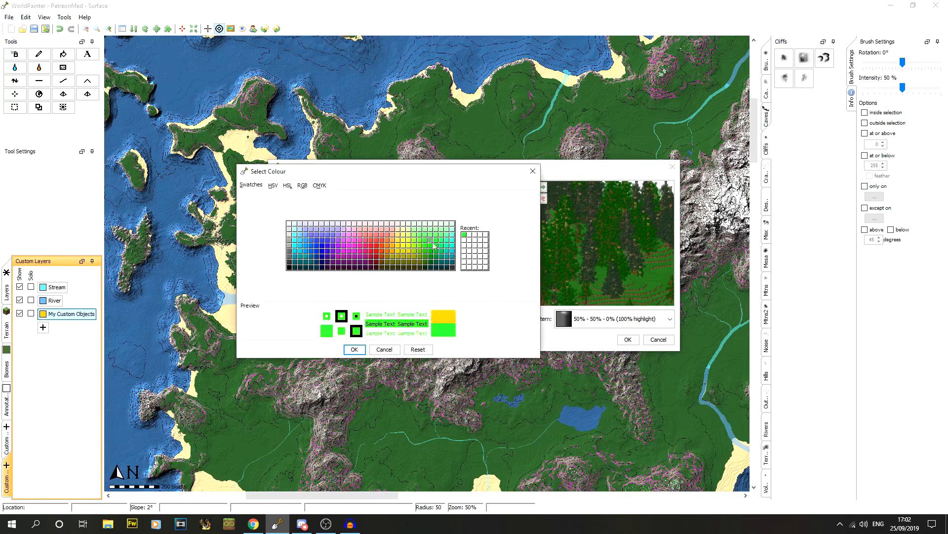
left_click(445, 246)
left_click(445, 242)
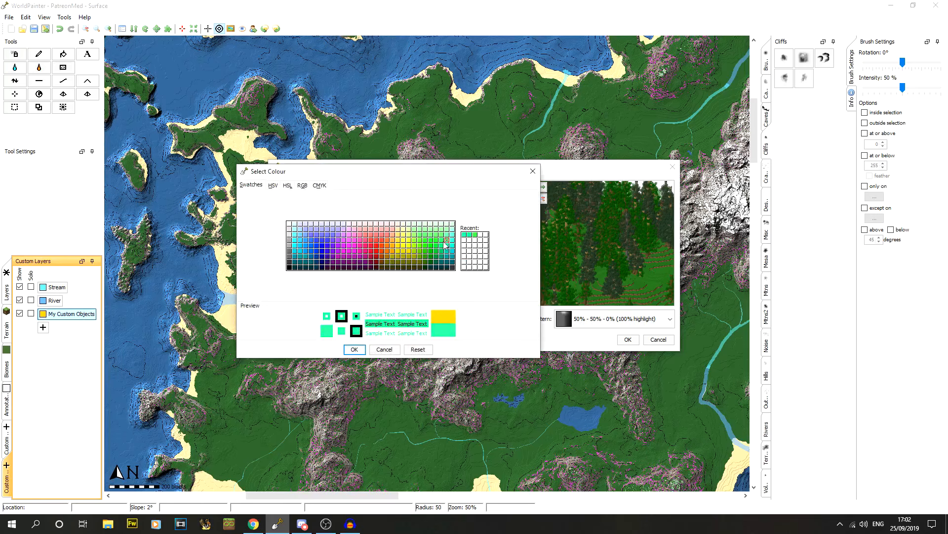
left_click(432, 254)
left_click(424, 252)
left_click(420, 253)
left_click(419, 255)
left_click(432, 257)
left_click(437, 257)
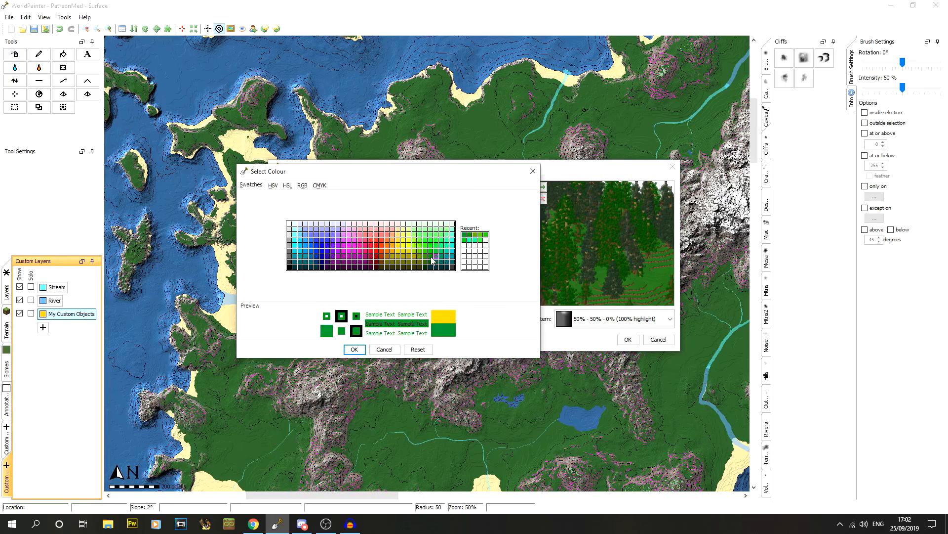
left_click(354, 349)
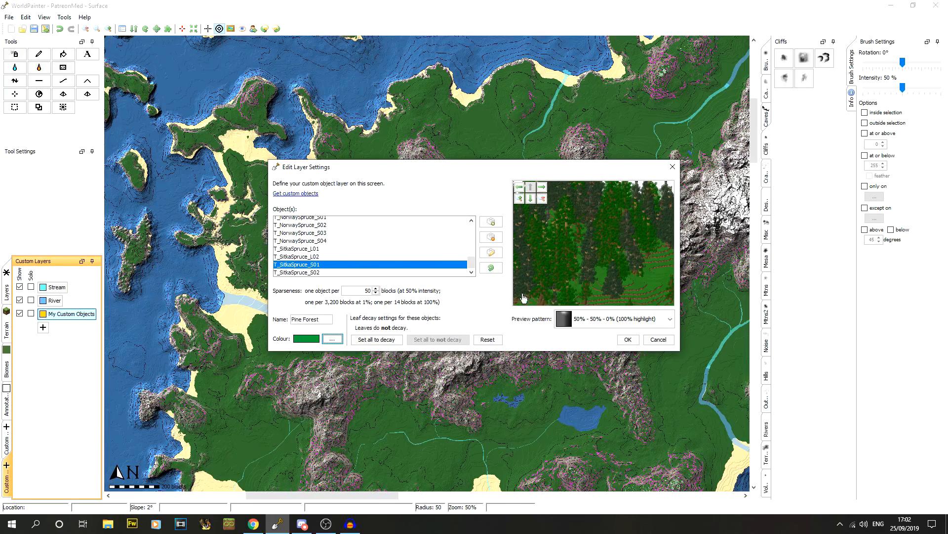
left_click(627, 339)
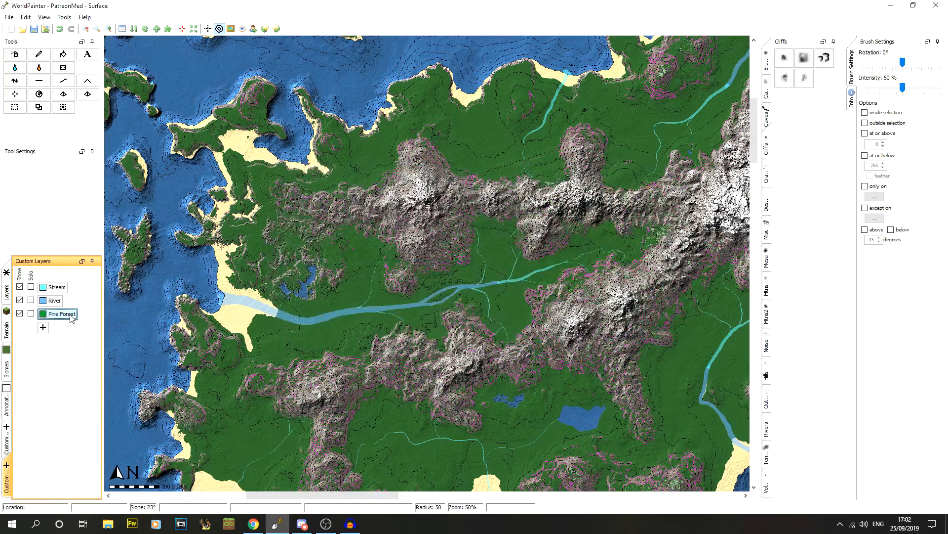
Pick the Pencil tool for the Pine Forest layer with a brush radius of 94 and an intensity of 29%
left_click(44, 57)
scroll(425, 293, "down", 7)
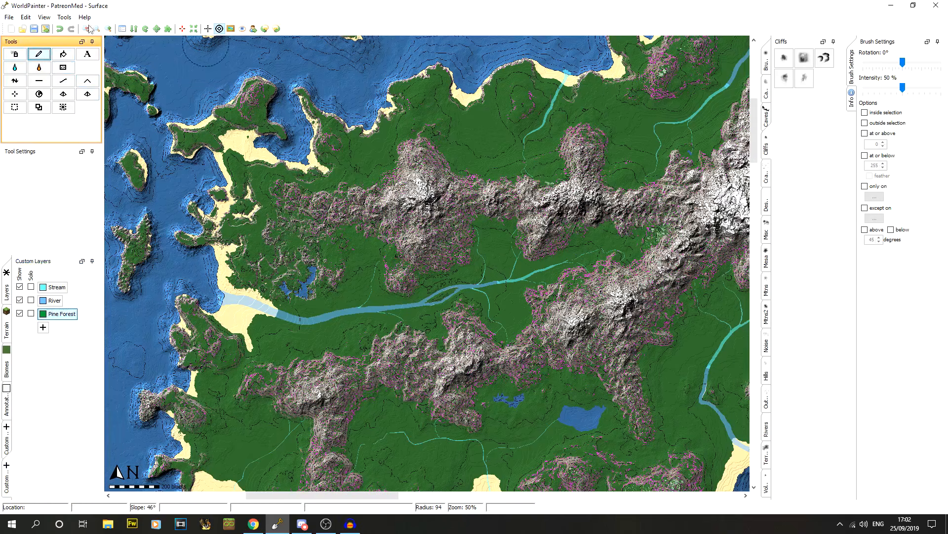
left_click(113, 30)
left_click_drag(903, 89, 885, 88)
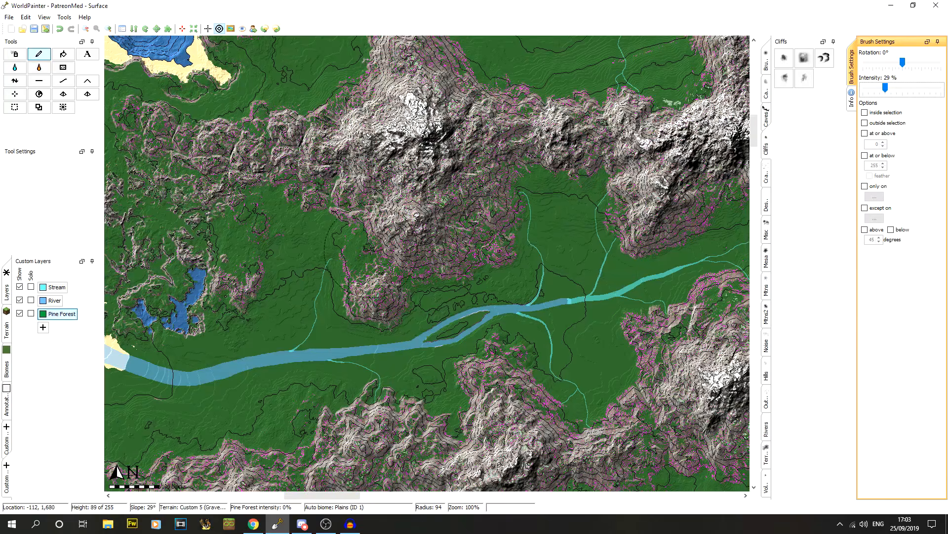
Paint a trial Pine Forest patch on the grass west of the central mountain and undo it
left_click_drag(297, 243, 291, 242)
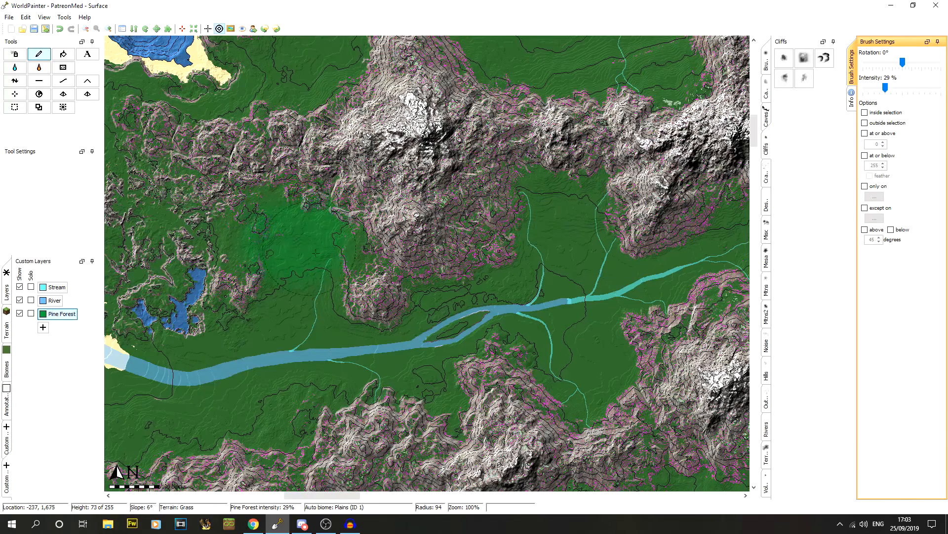
left_click(60, 29)
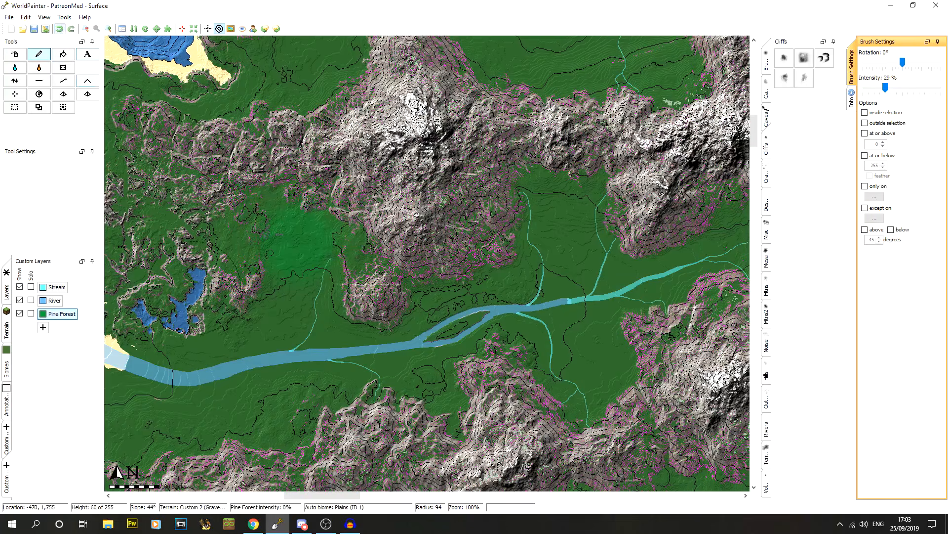
right_click(59, 314)
left_click(235, 4)
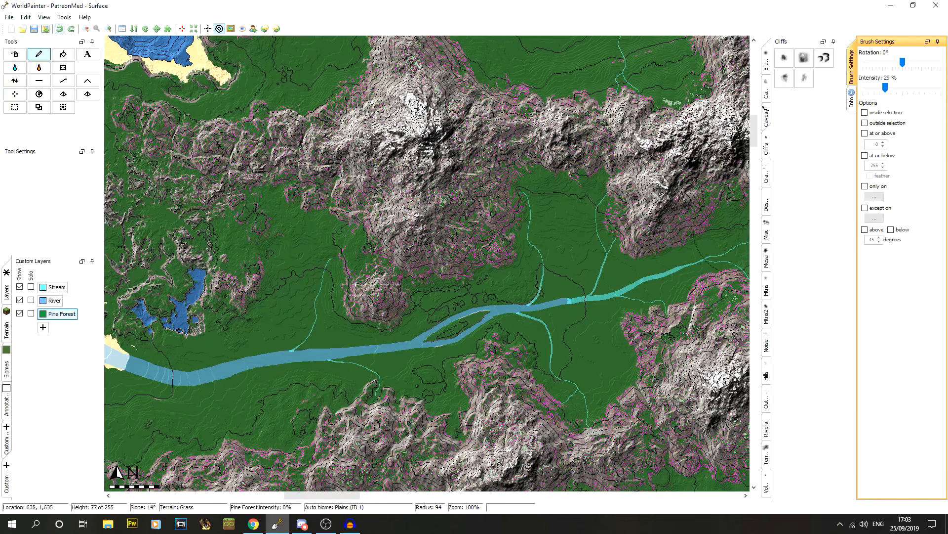
left_click(879, 213)
left_click(874, 218)
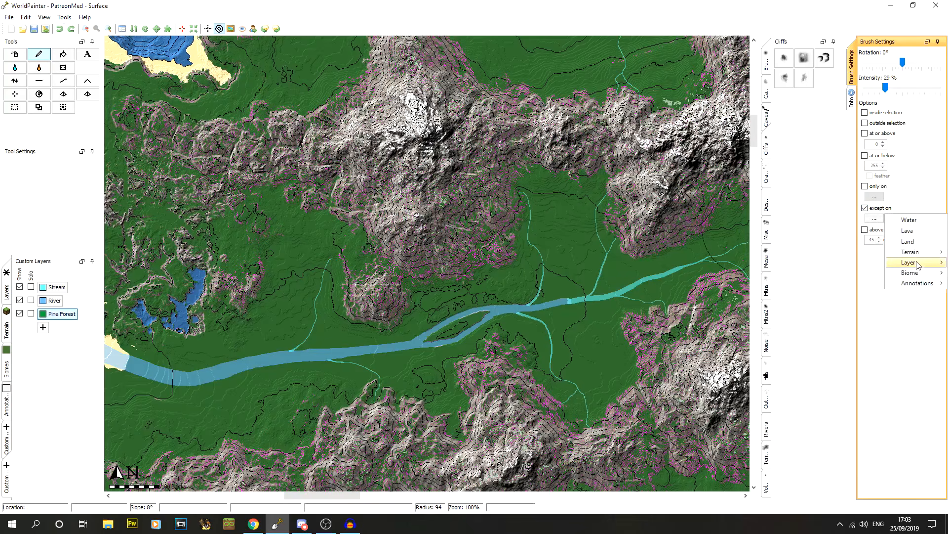
mouse_move(918, 265)
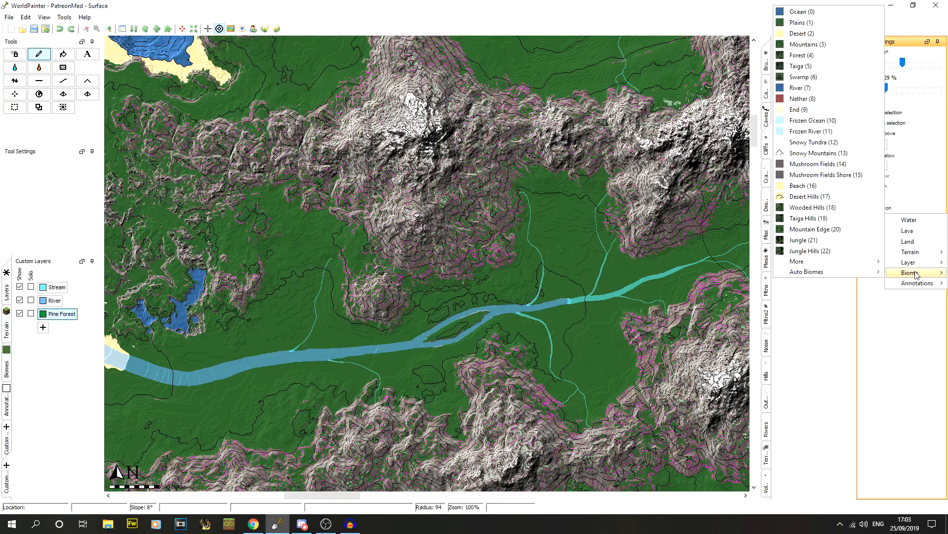
left_click(874, 206)
left_click(875, 207)
Limit the brush to slopes below 35 degrees and to heights at or below 150
left_click(901, 231)
double_click(871, 239)
type("35")
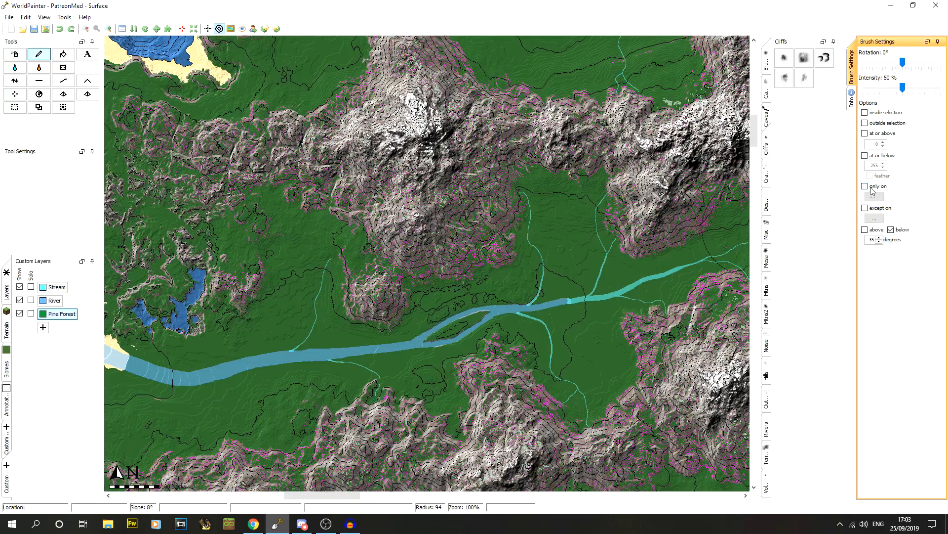
left_click(865, 156)
left_click(875, 165)
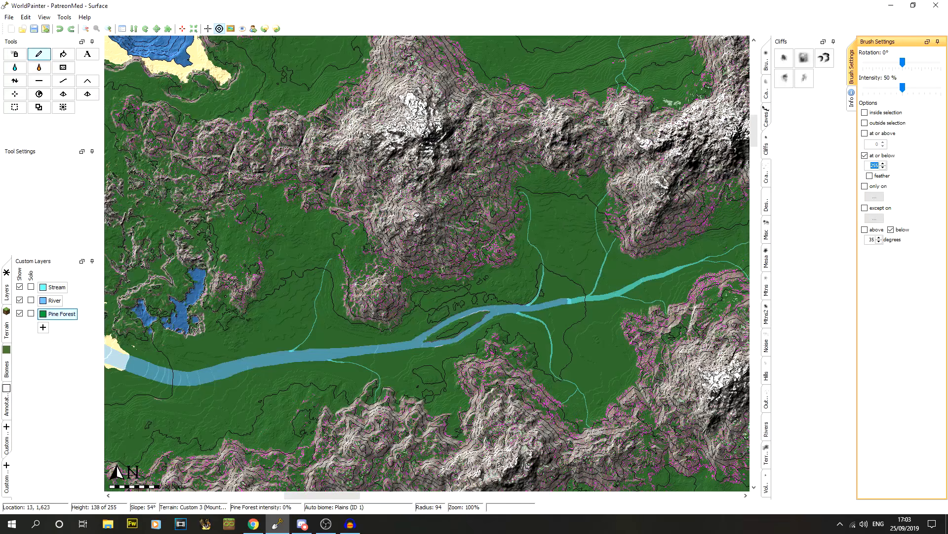
type("150")
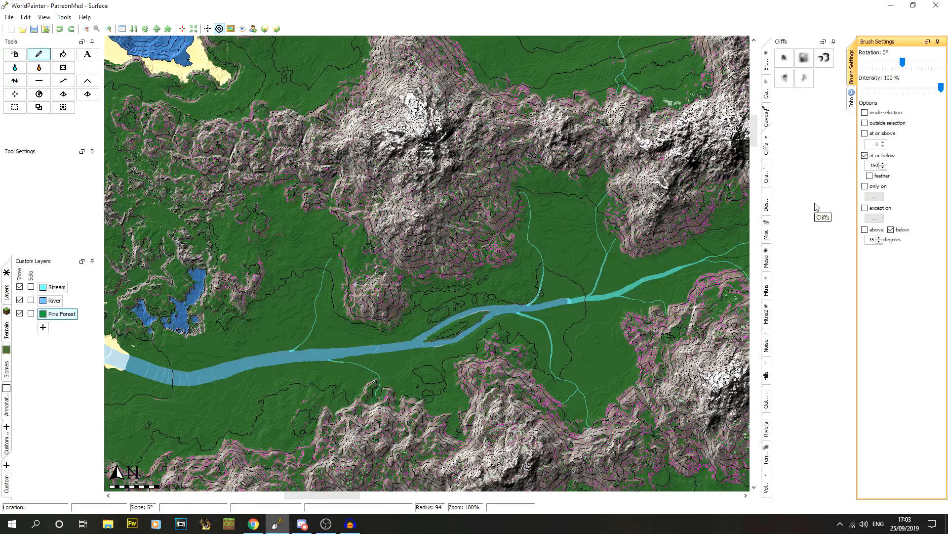
Set the brush intensity to 22% and its radius to 163, and paint Pine Forest over the river valley
left_click_drag(940, 91, 880, 90)
scroll(574, 238, "up", 6)
left_click_drag(575, 239, 541, 209)
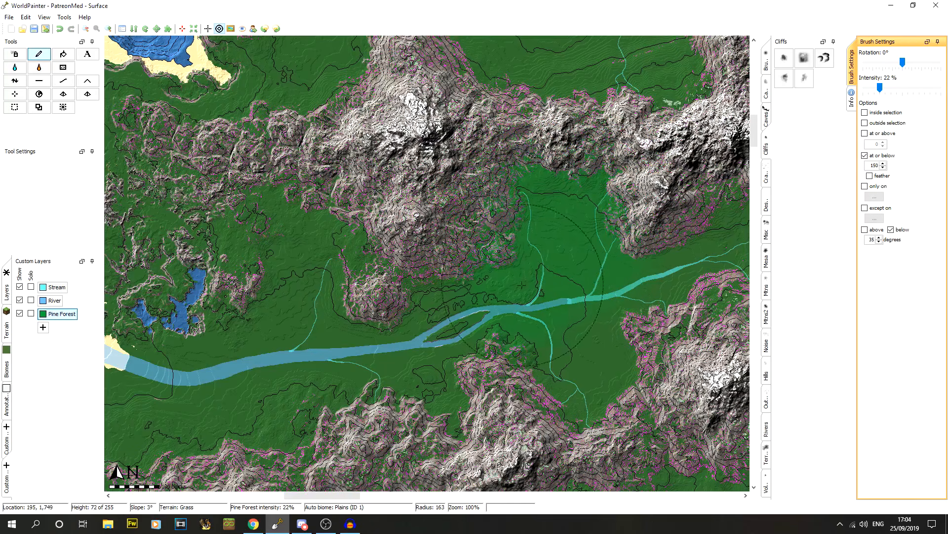
Switch to a softer round brush and extend the Pine Forest east and west along the valley
left_click(766, 61)
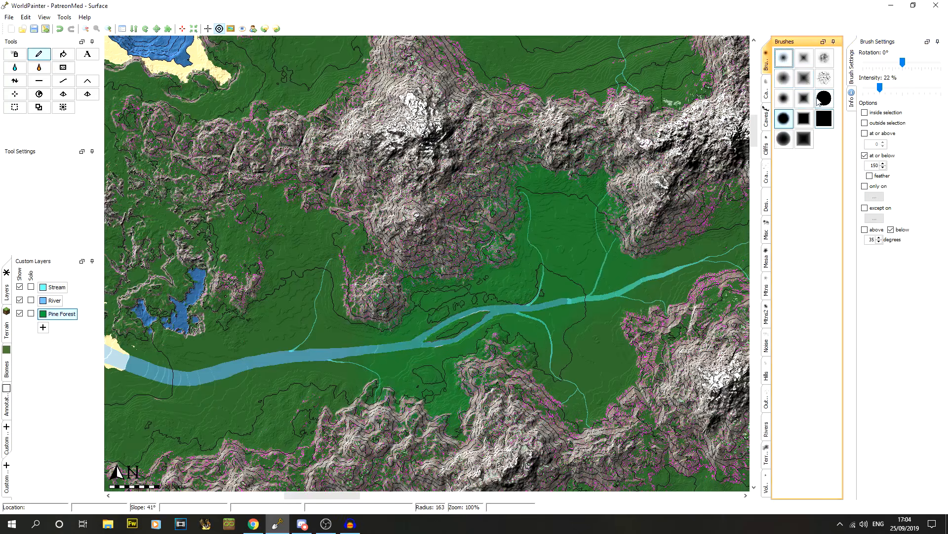
left_click(784, 98)
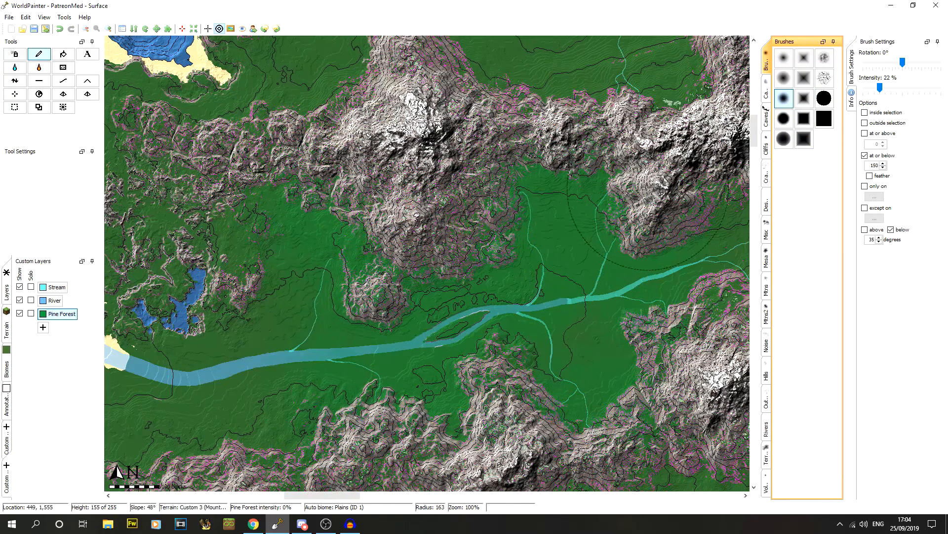
left_click_drag(314, 495, 351, 501)
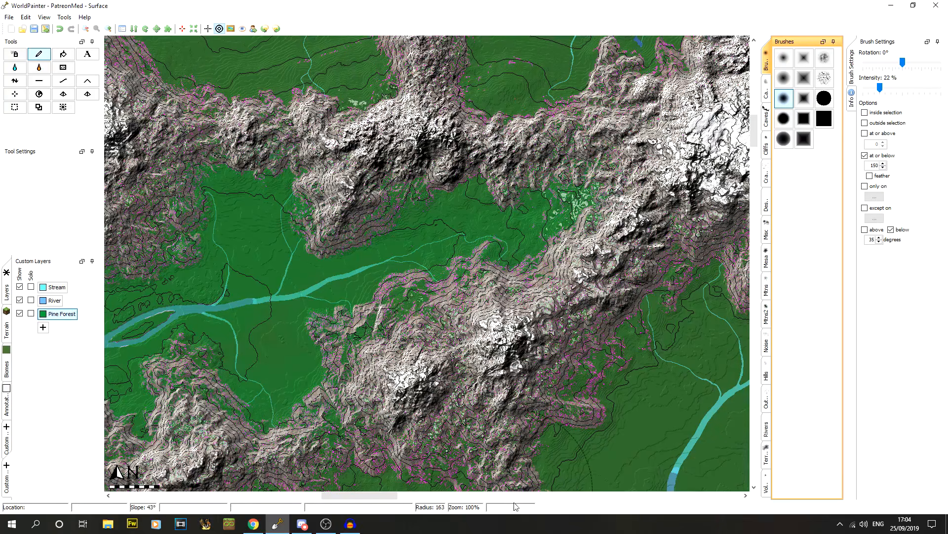
left_click_drag(388, 501, 372, 499)
left_click_drag(356, 496, 345, 496)
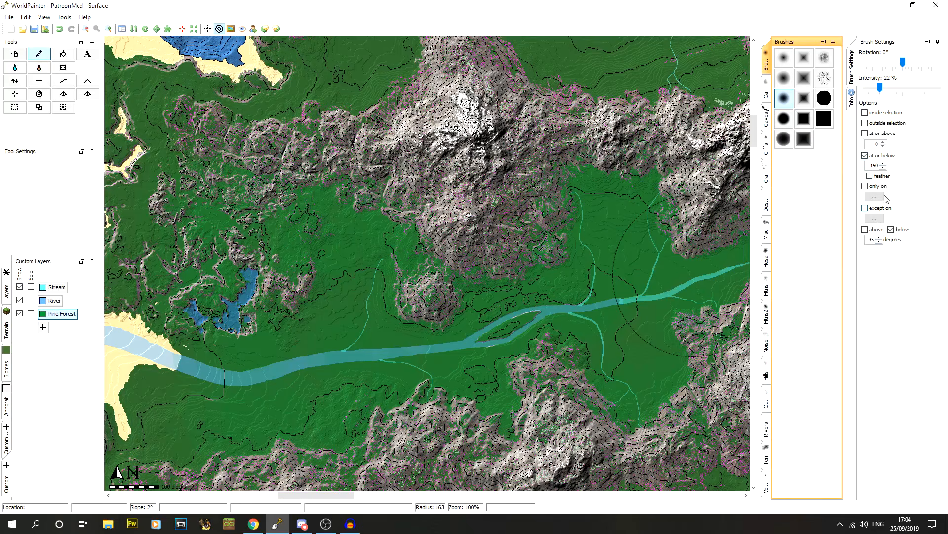
Restrict the brush with the only on filter to the Stream layer
left_click(864, 186)
left_click(875, 198)
mouse_move(915, 242)
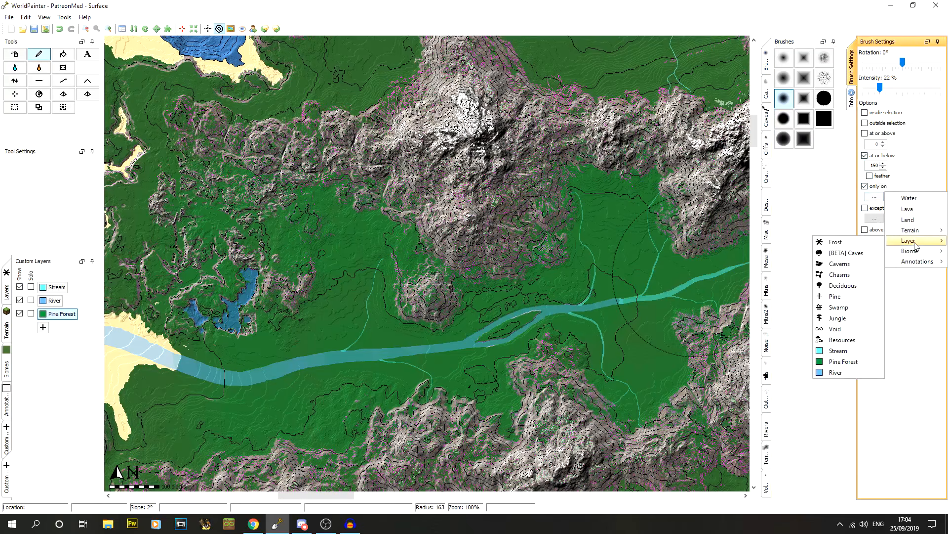
left_click(838, 351)
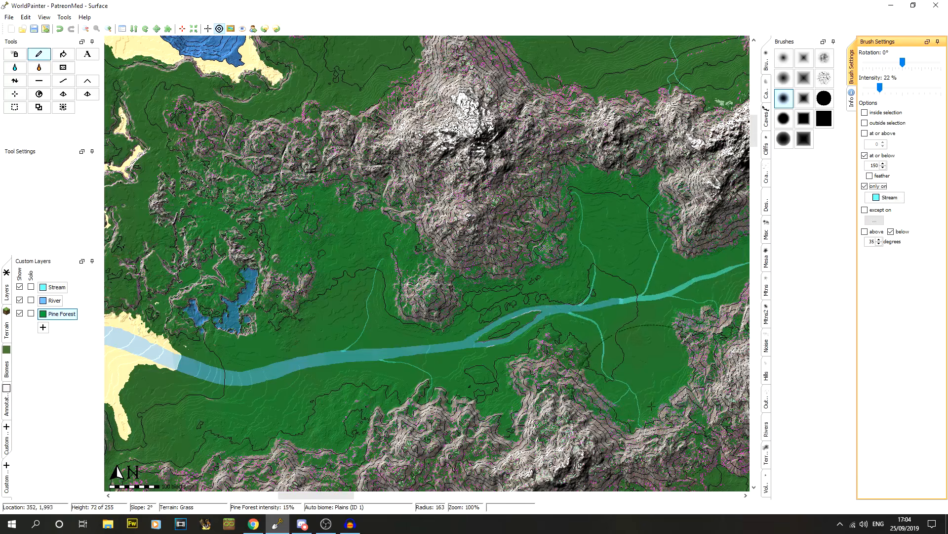
Turn off the height and slope limits, set the brush intensity to 100%, and choose the solid round brush
left_click(879, 156)
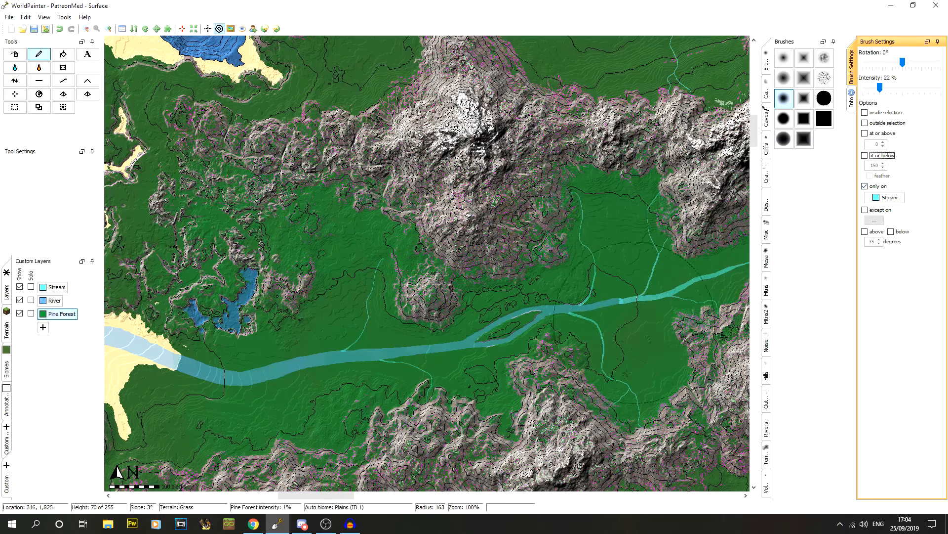
left_click_drag(879, 88, 941, 88)
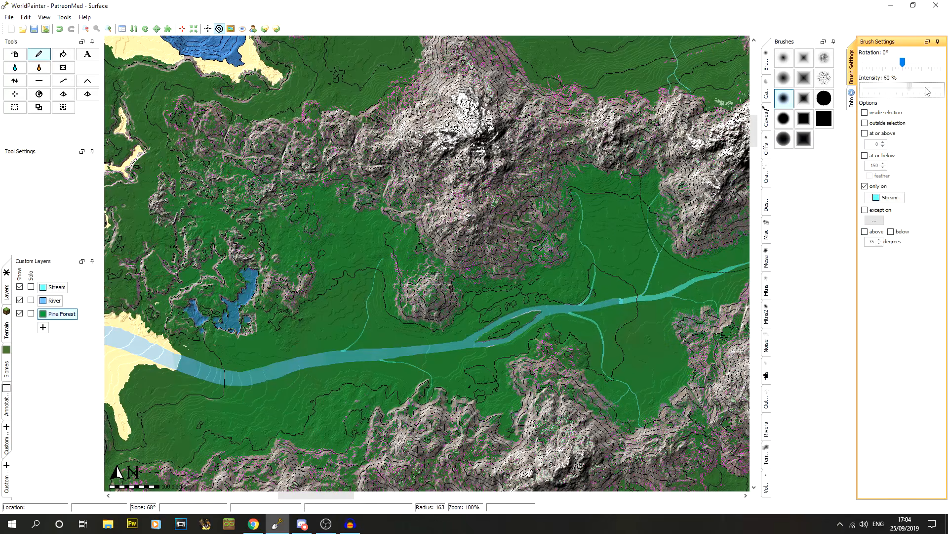
left_click(824, 98)
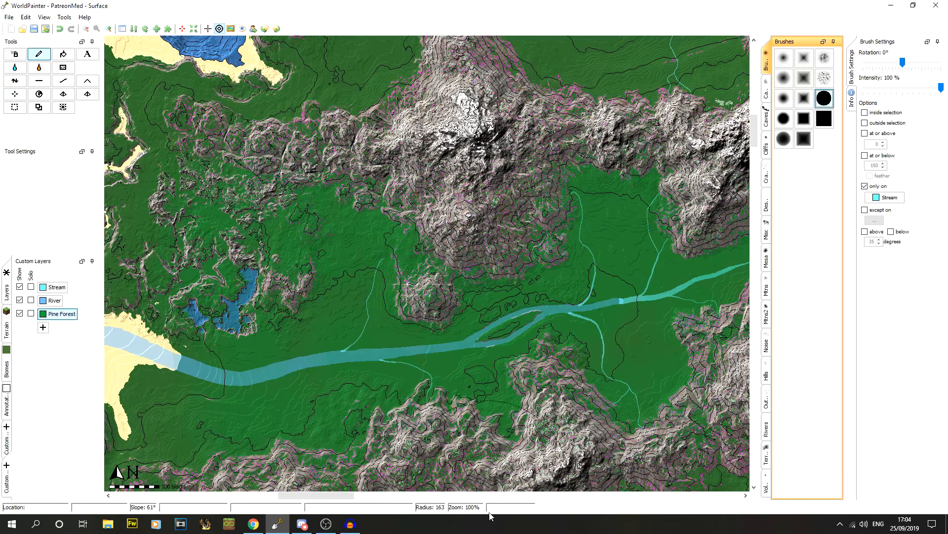
Restrict the brush with the only on filter to the River layer
left_click_drag(338, 497, 371, 498)
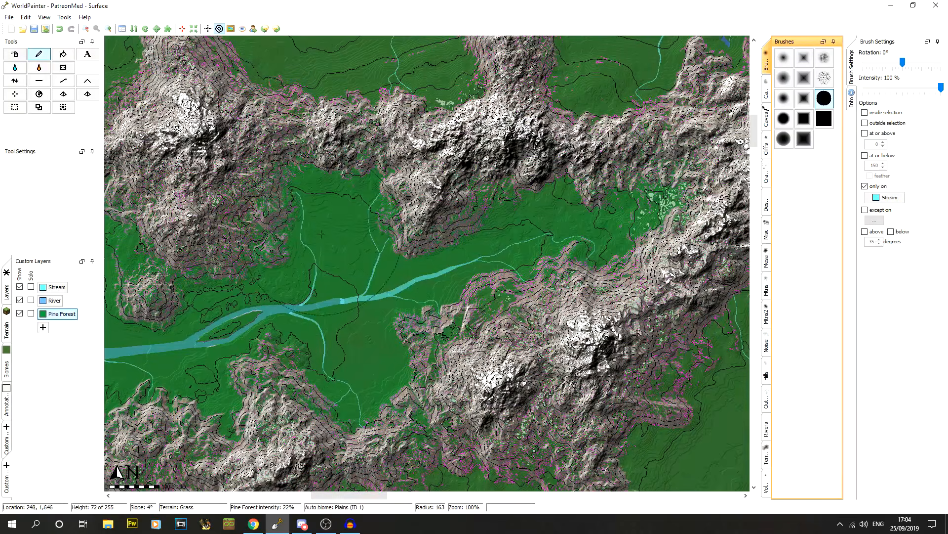
left_click(884, 197)
mouse_move(919, 240)
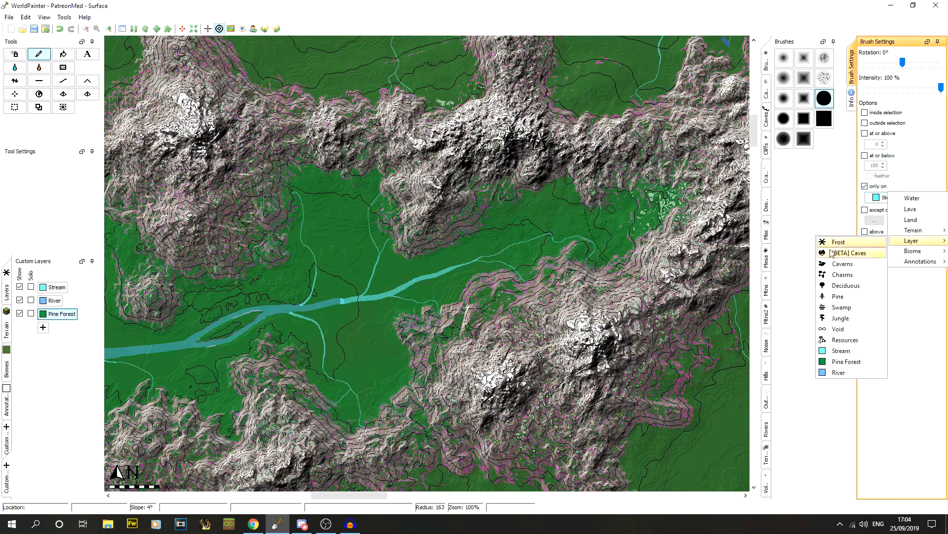
left_click(838, 372)
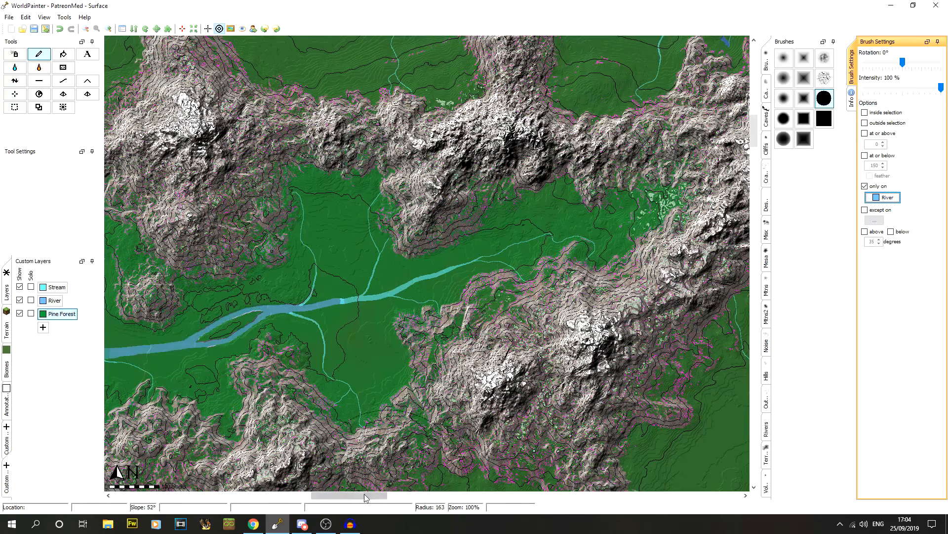
left_click_drag(364, 498, 290, 501)
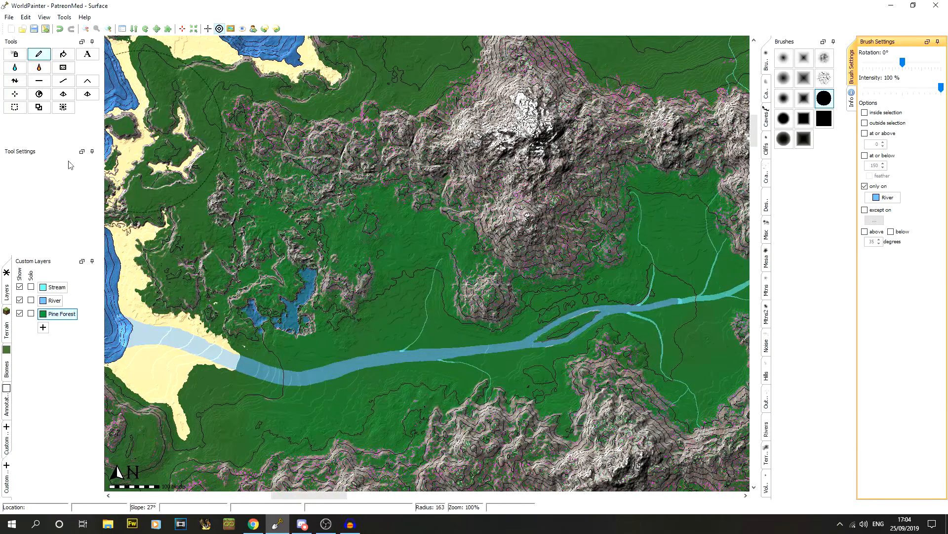
Leave the painting tool and change the Pine Forest layer's colour to turquoise so it stands out from the grass
left_click(15, 94)
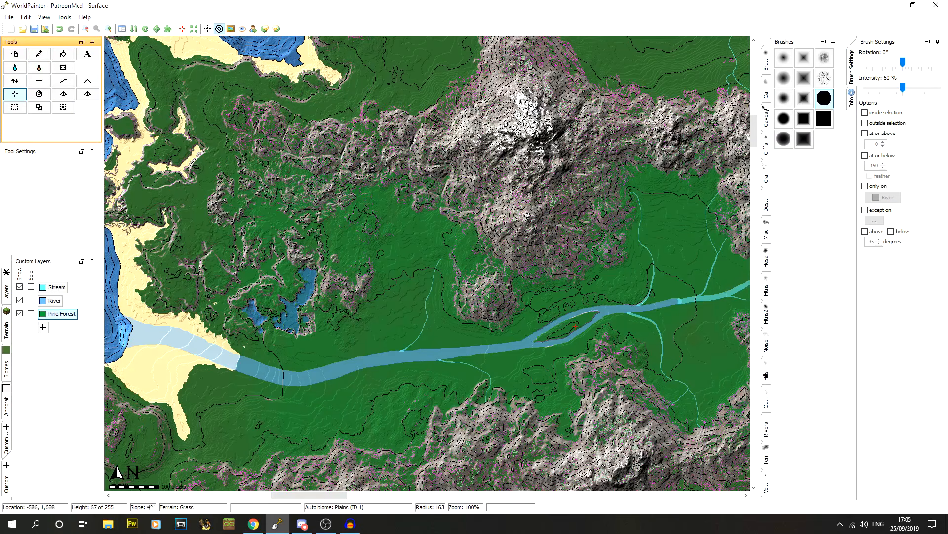
right_click(52, 316)
left_click(74, 320)
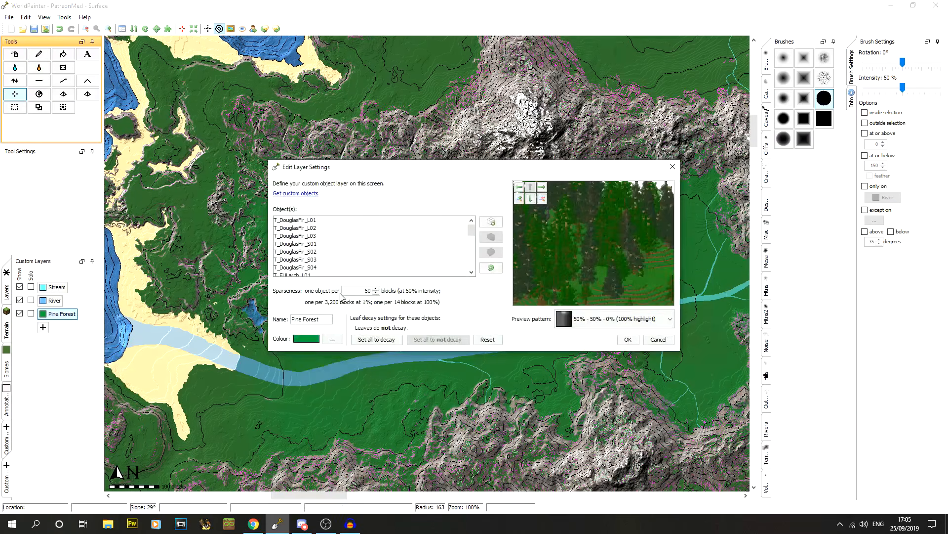
left_click(330, 339)
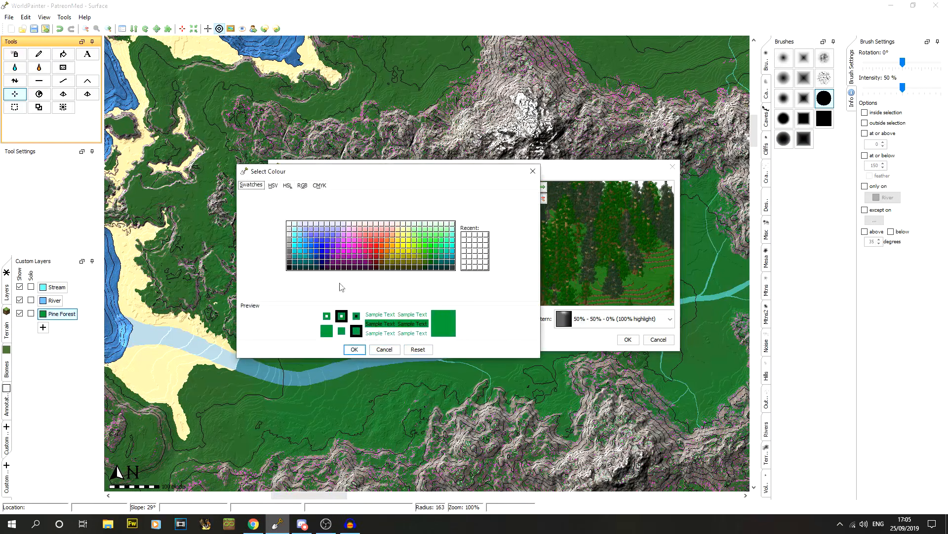
left_click(446, 252)
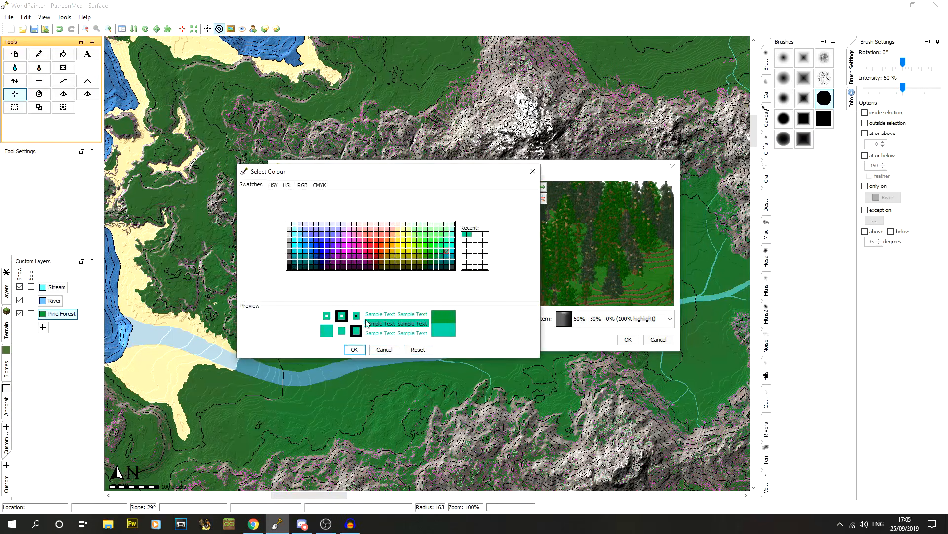
left_click(354, 349)
left_click(628, 339)
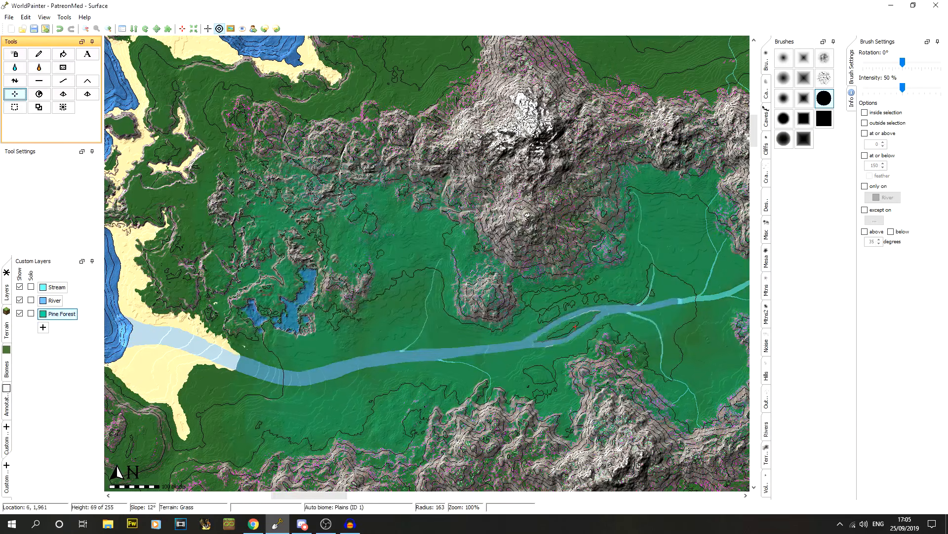
left_click(86, 29)
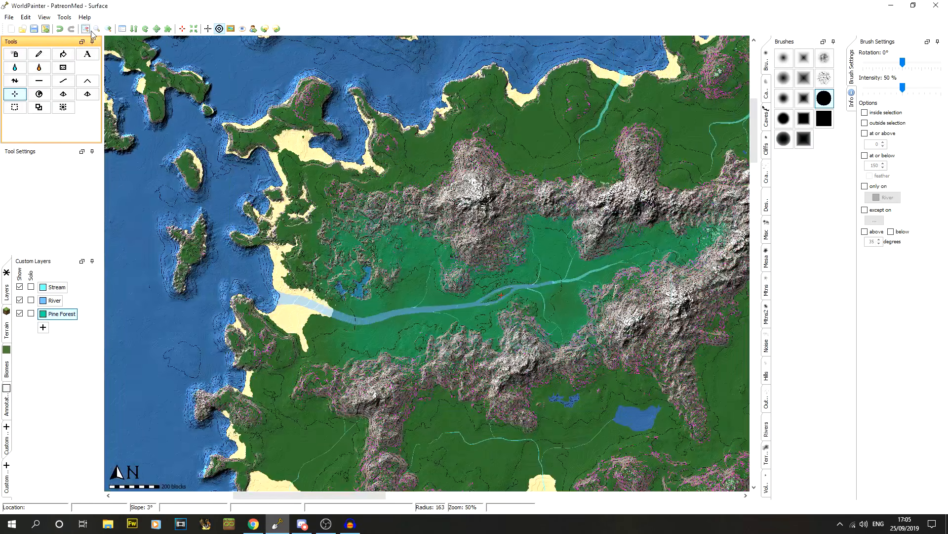
left_click(109, 28)
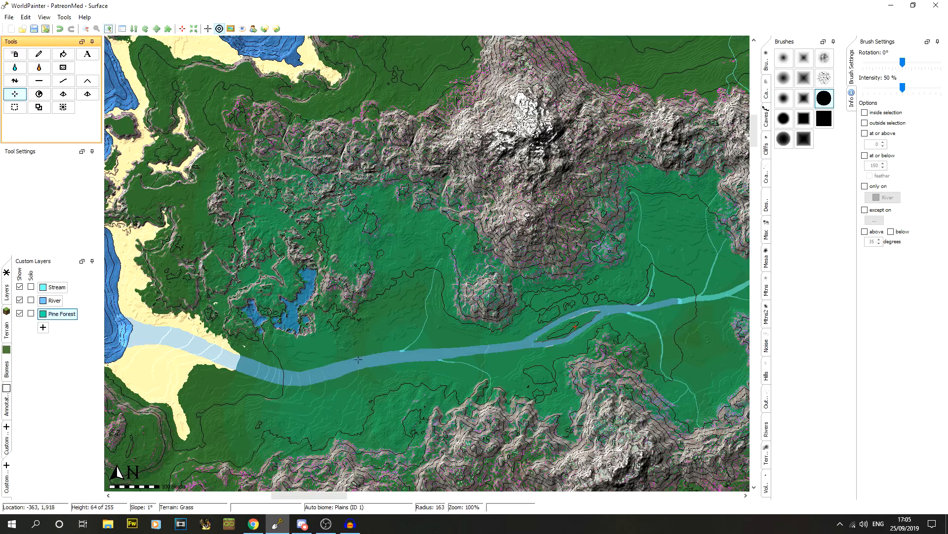
Examine the material mix of the Gravel Dirt custom terrain
left_click(8, 367)
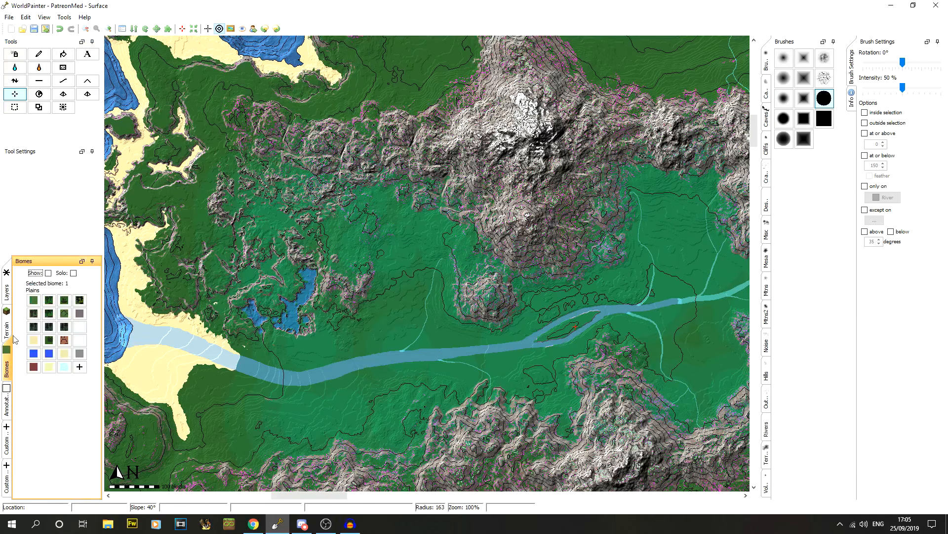
left_click(6, 444)
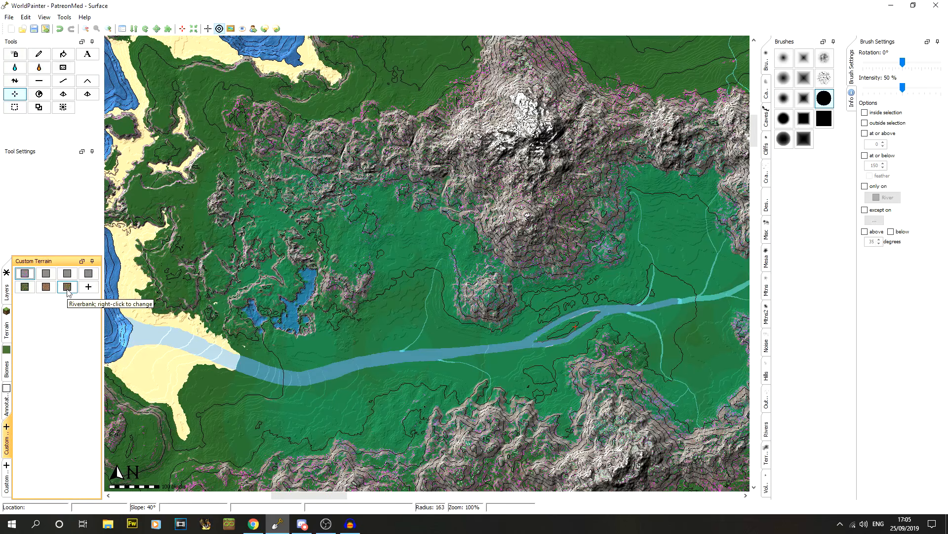
left_click(31, 289)
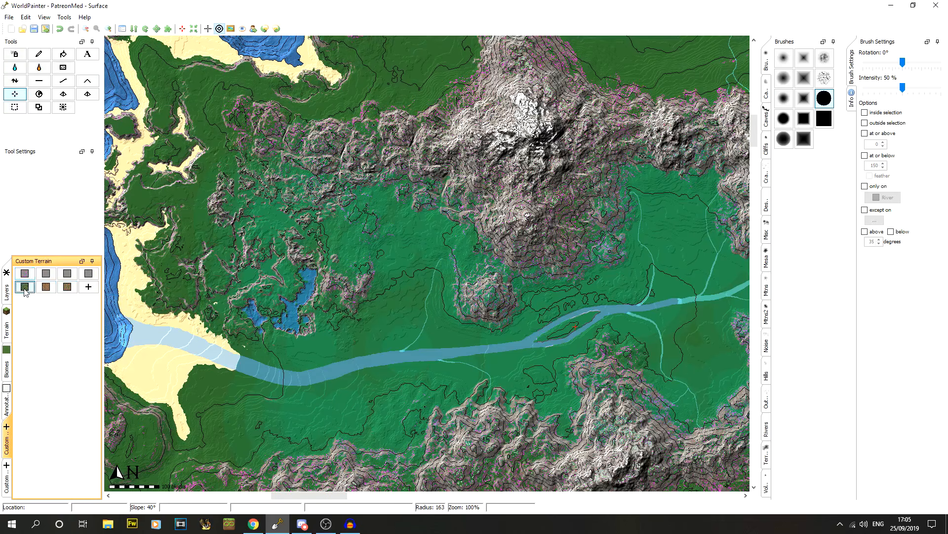
right_click(31, 290)
left_click(54, 295)
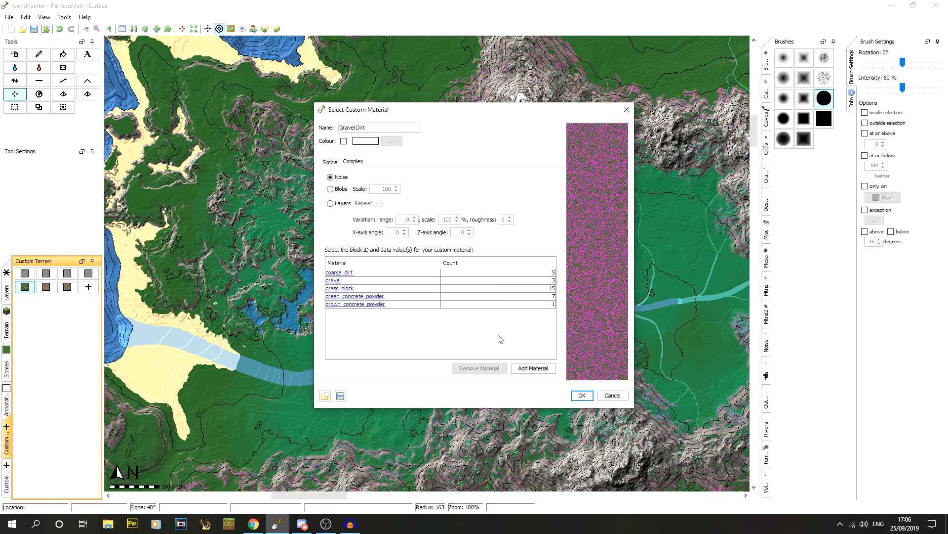
left_click(581, 395)
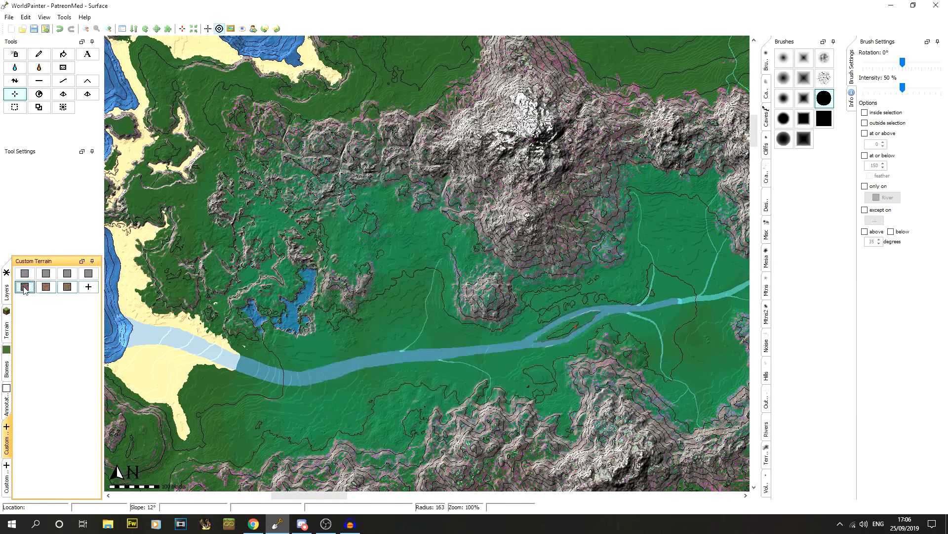
Export the Gravel Dirt custom terrain to the Custom Brushes folder as Gravel Dirt.terrain
right_click(25, 286)
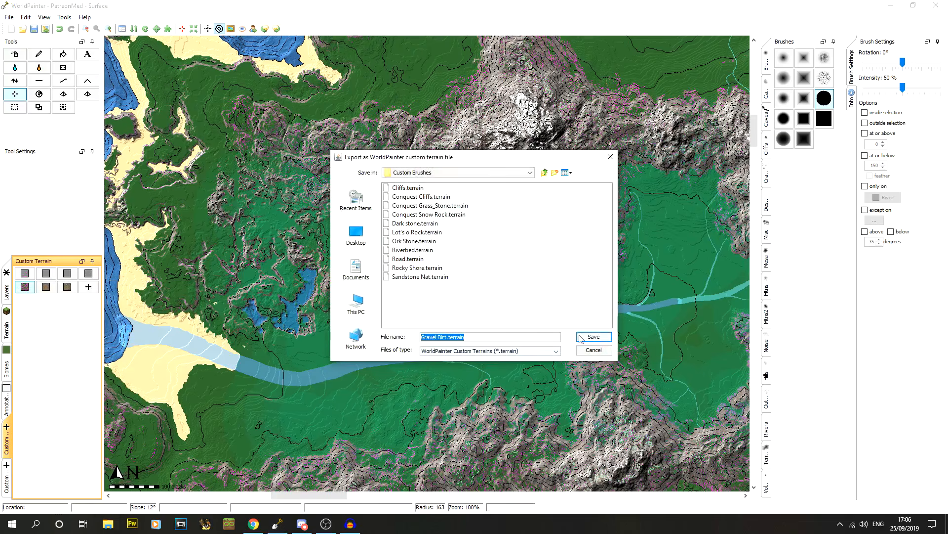
left_click(593, 337)
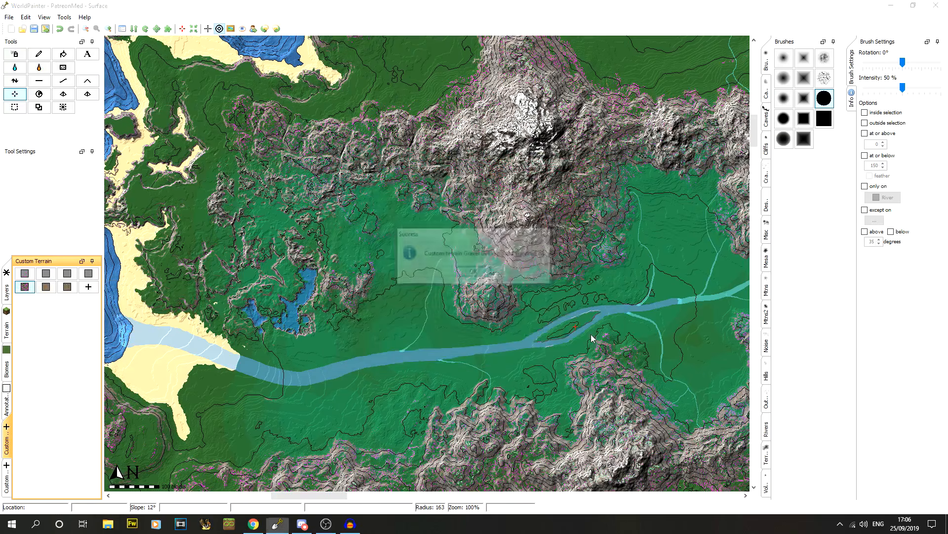
left_click(474, 272)
Import Gravel Dirt.terrain from the Custom Brushes folder as an additional custom terrain
left_click(89, 287)
left_click(131, 309)
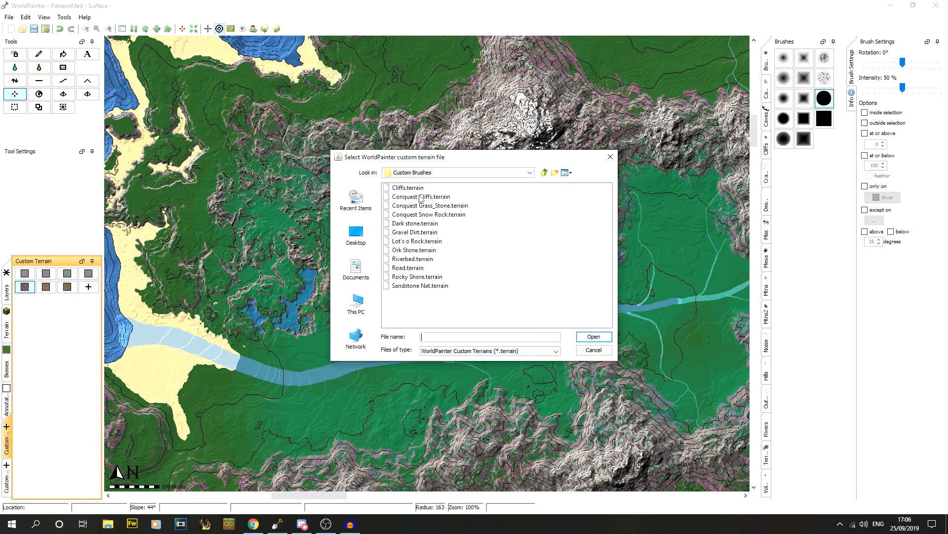
left_click(413, 232)
left_click(422, 233)
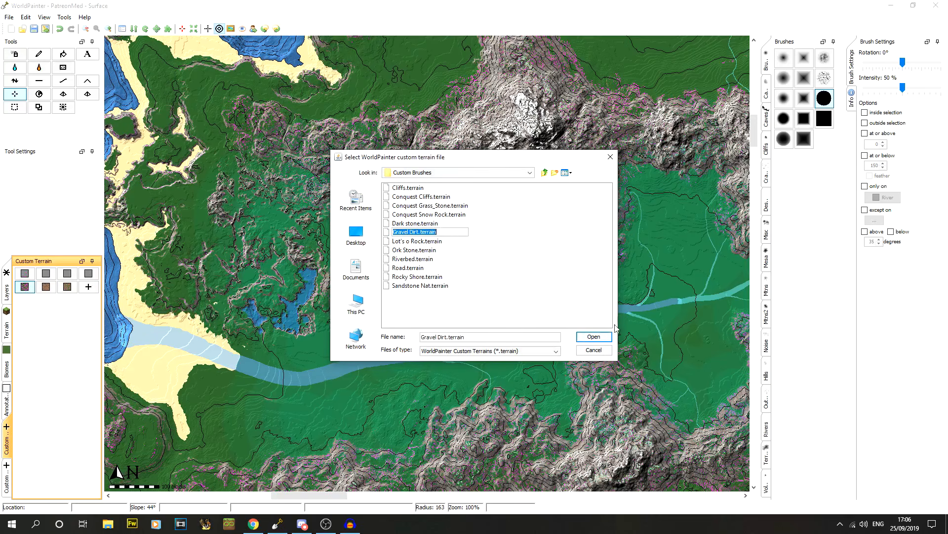
left_click(593, 336)
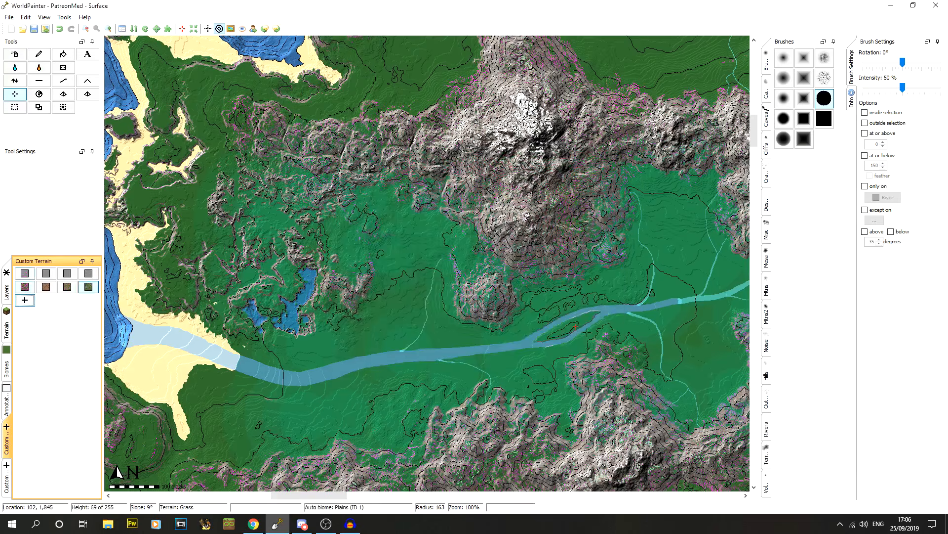
Rename the imported terrain copy to Forest Dirt and add podzol with a count of 6 to its material mix
right_click(87, 289)
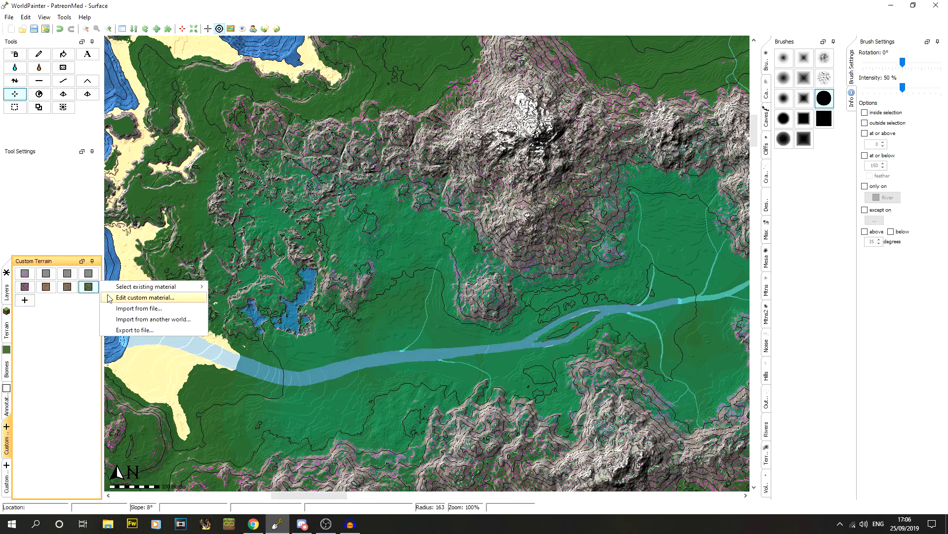
left_click(188, 297)
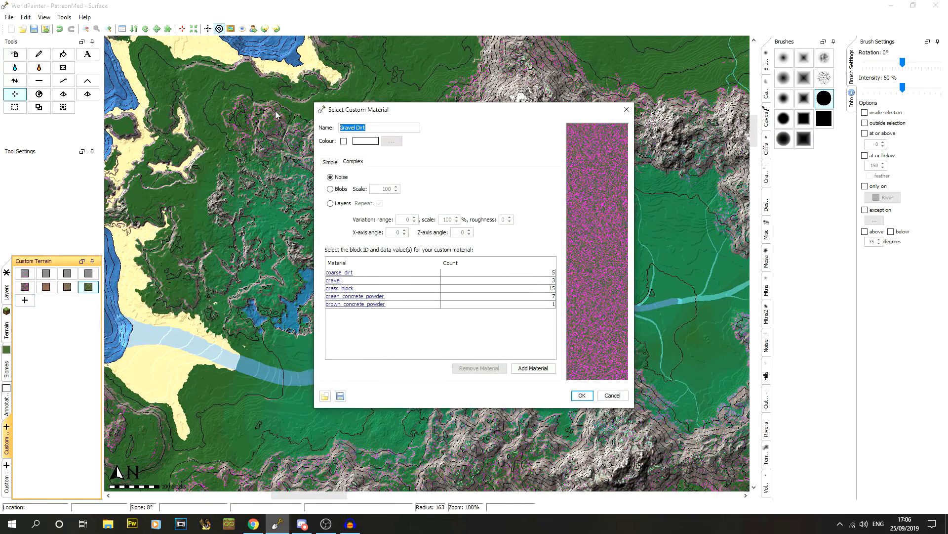
type("Do")
left_click(542, 367)
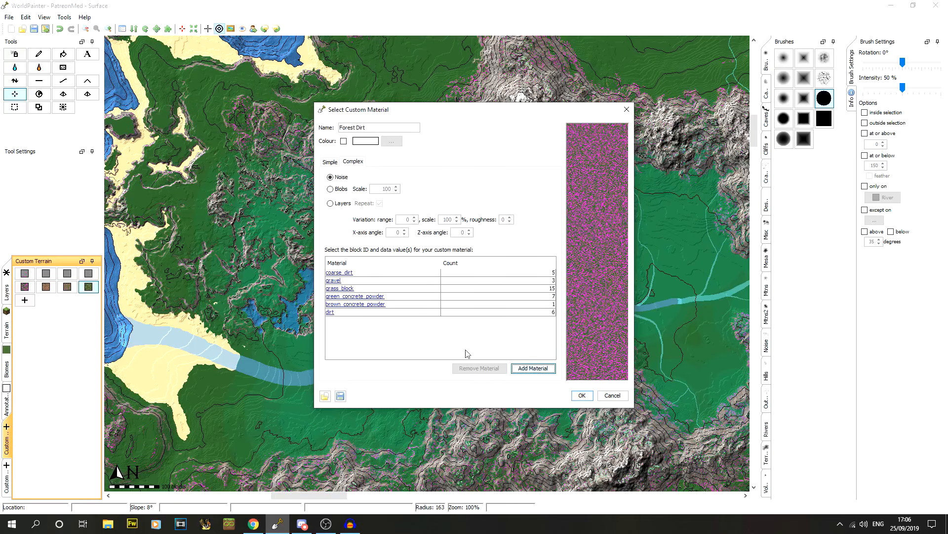
double_click(346, 313)
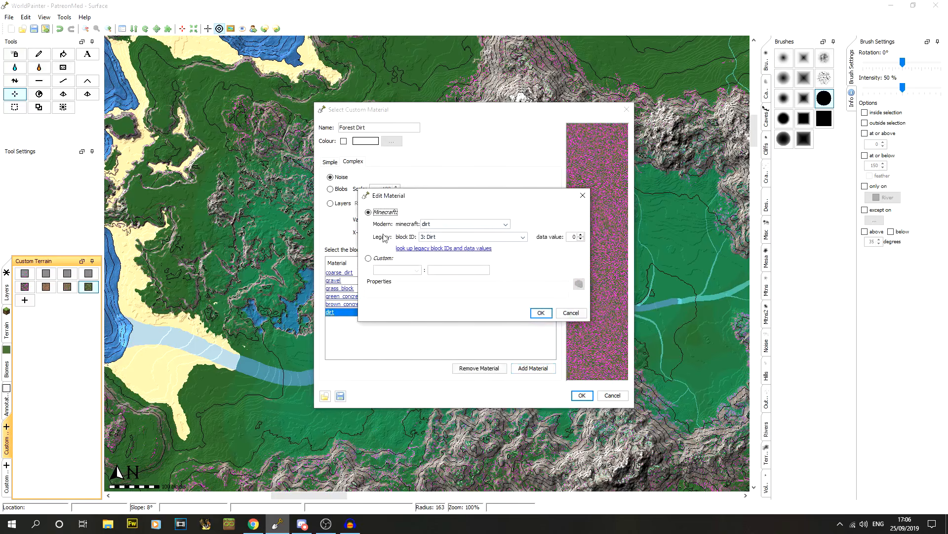
left_click(581, 235)
left_click(541, 313)
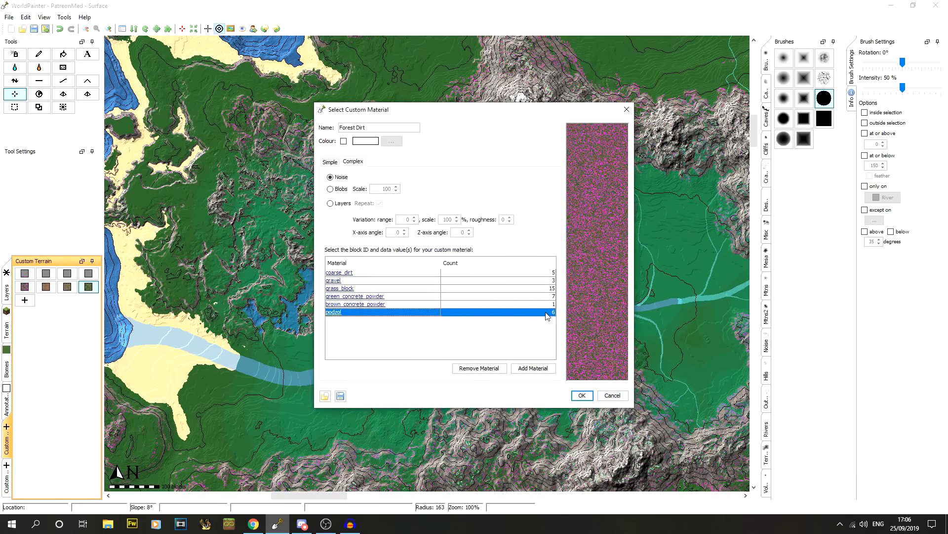
left_click(584, 395)
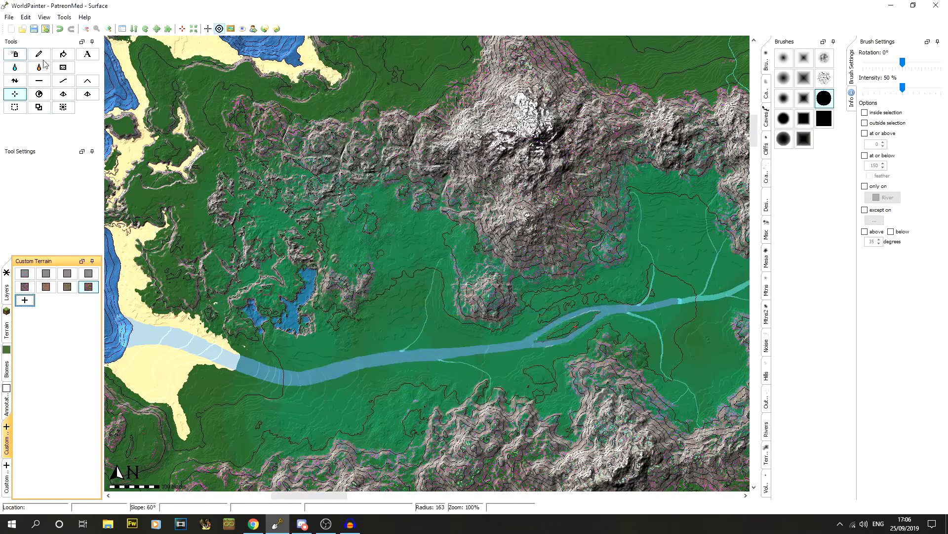
Switch to the Spray Paint tool with a soft round brush for painting the Forest Dirt terrain
left_click(98, 126)
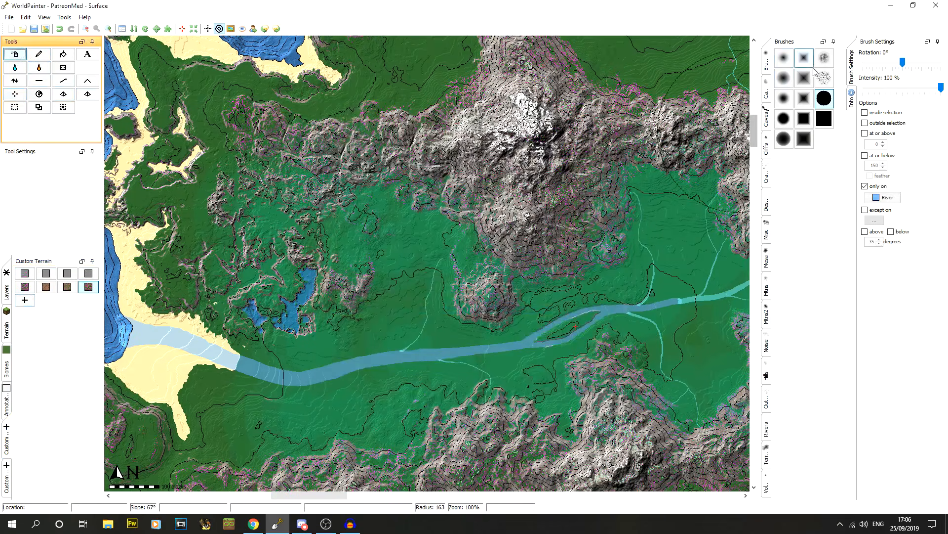
left_click(766, 93)
left_click(766, 118)
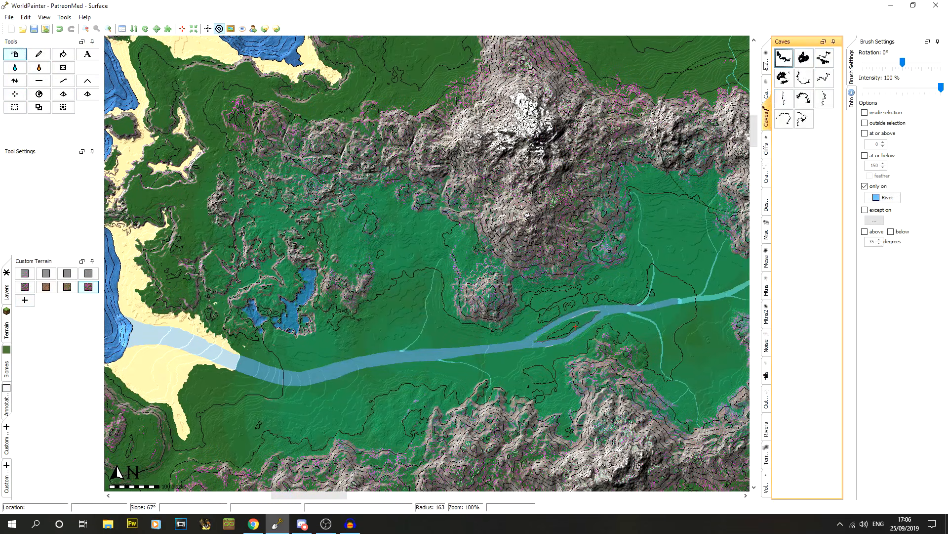
left_click(767, 64)
left_click(784, 78)
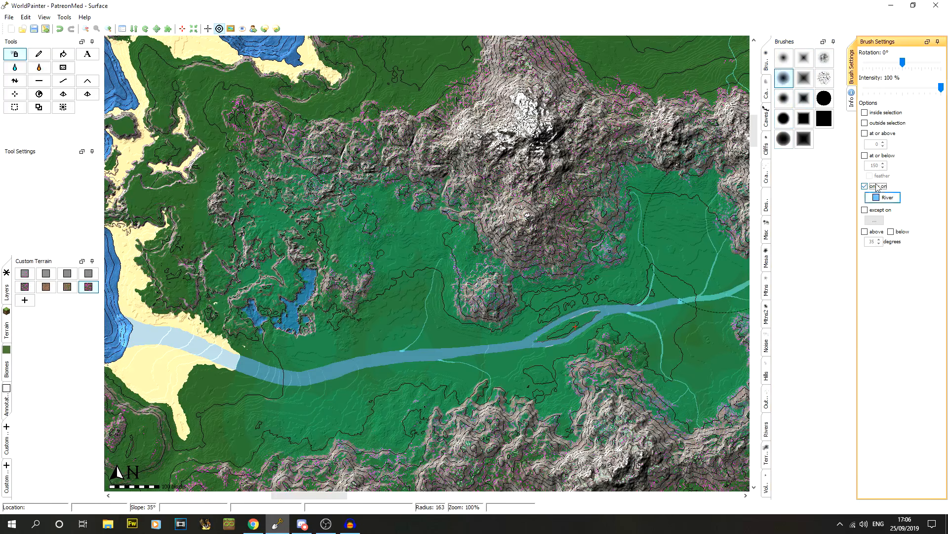
Restrict the brush with the only on filter to Pine Forest and spray Forest Dirt over the valley along the river
left_click(884, 197)
mouse_move(900, 242)
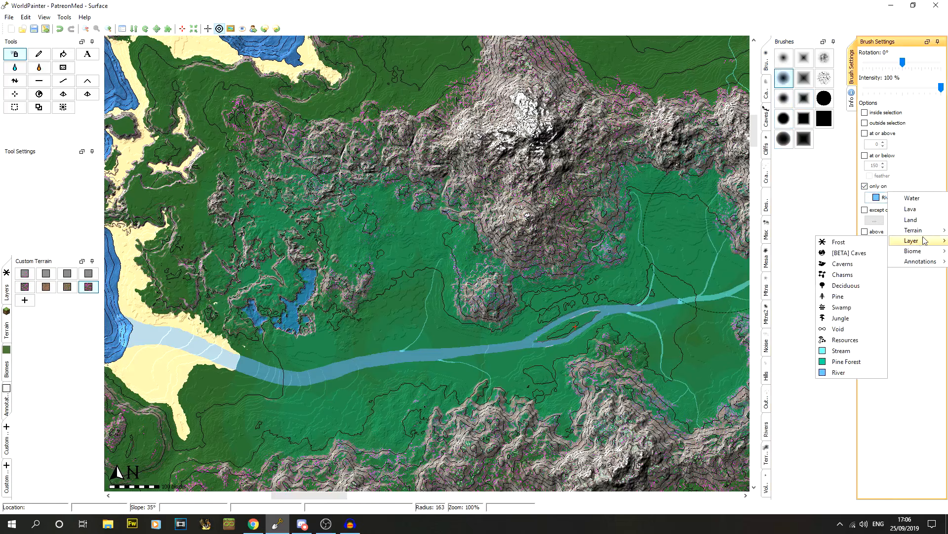
left_click(834, 355)
mouse_move(639, 305)
left_mouse_down()
mouse_move(679, 217)
mouse_move(532, 370)
mouse_move(415, 395)
mouse_move(410, 385)
mouse_move(442, 334)
mouse_move(396, 336)
mouse_move(317, 365)
mouse_move(297, 405)
mouse_move(354, 380)
left_mouse_up()
mouse_move(448, 356)
left_mouse_down()
mouse_move(244, 361)
mouse_move(262, 324)
left_mouse_up()
Undo the latest brush strokes around the beach and the lake at the valley's western end
left_click(60, 28)
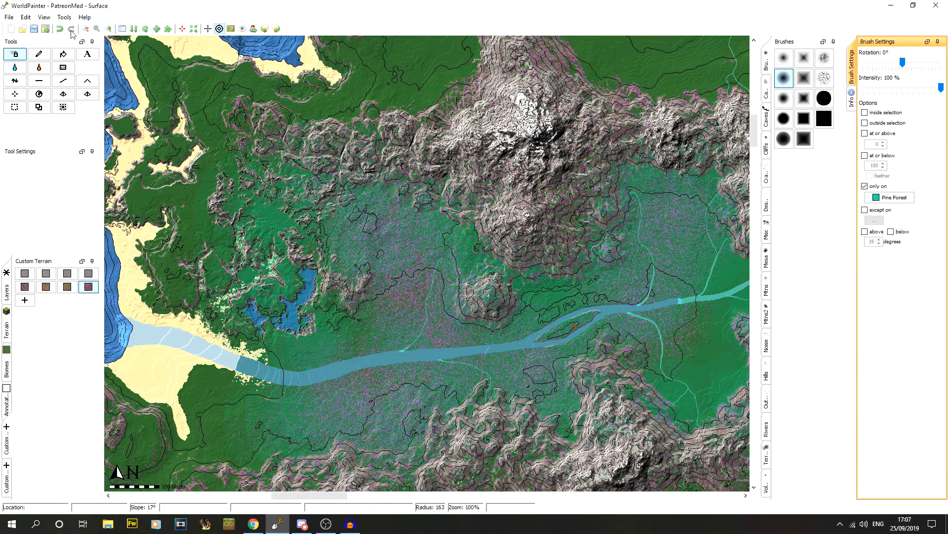
left_click(63, 28)
left_click(62, 27)
left_click(62, 27)
left_click(61, 27)
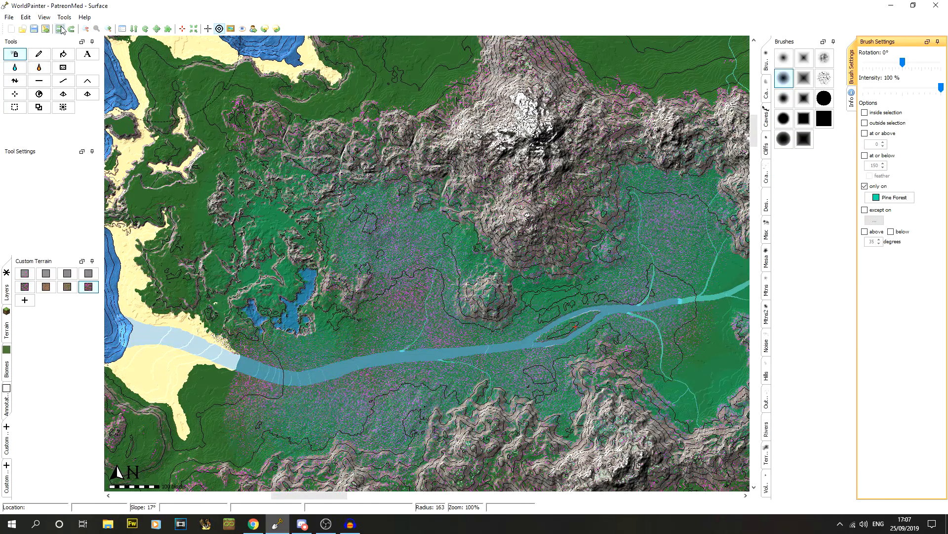
left_click(61, 29)
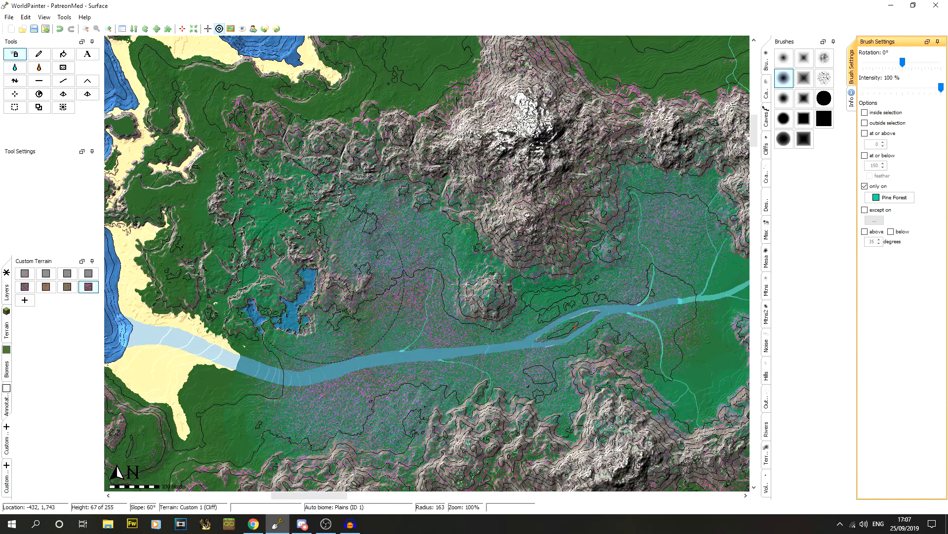
Extend the Forest Dirt spray over the Pine Forest areas at the eastern end of the valley
left_click_drag(326, 495, 359, 498)
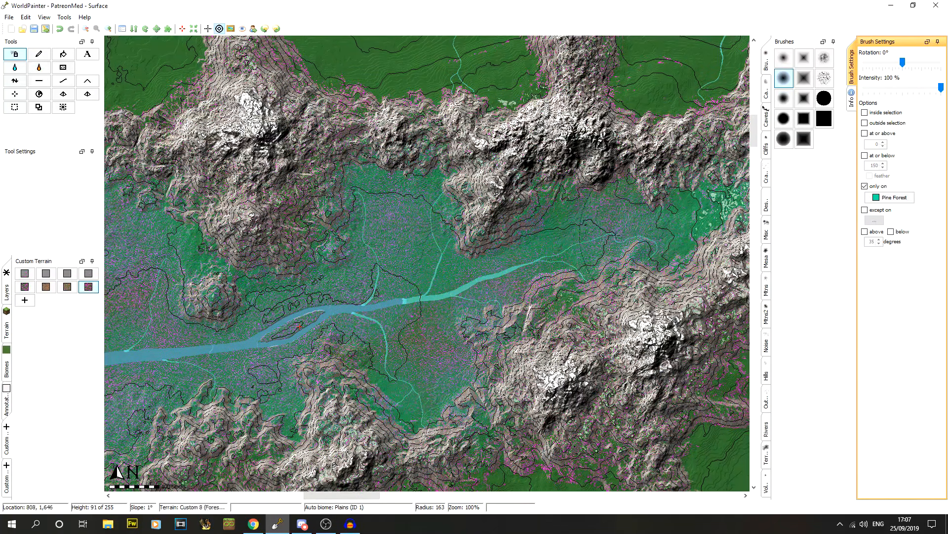
left_click_drag(352, 495, 328, 495)
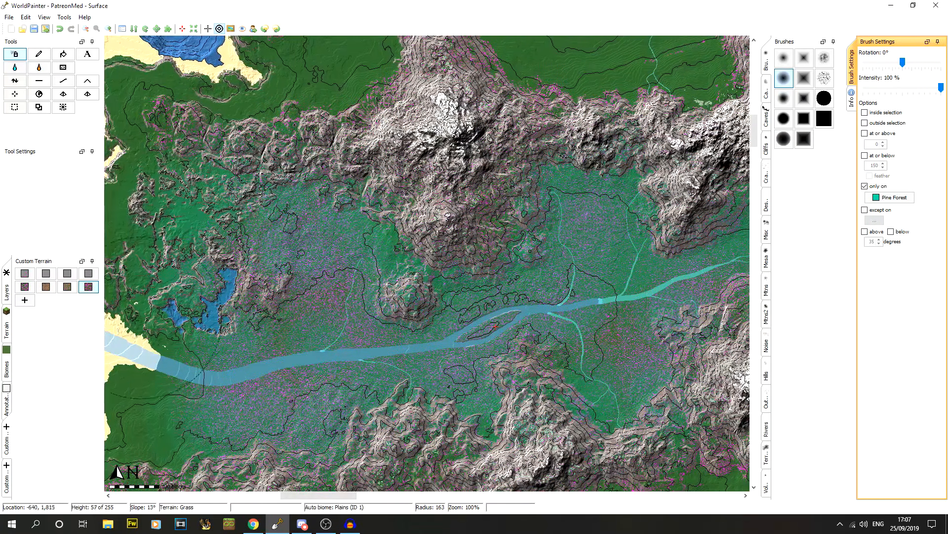
Start a new custom object layer and load the bush schematics B_Spruce_S01 through B_Spruce_S04 into it
left_click(7, 466)
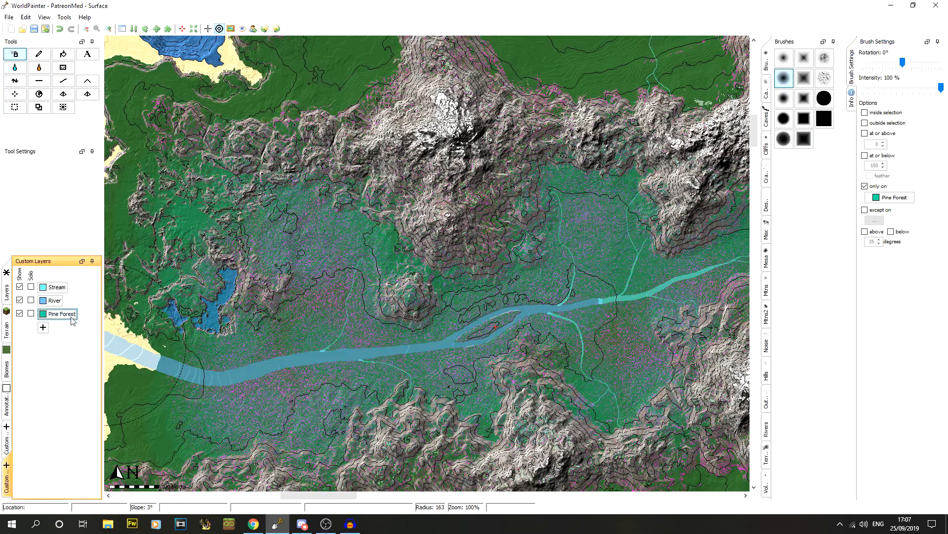
left_click(43, 327)
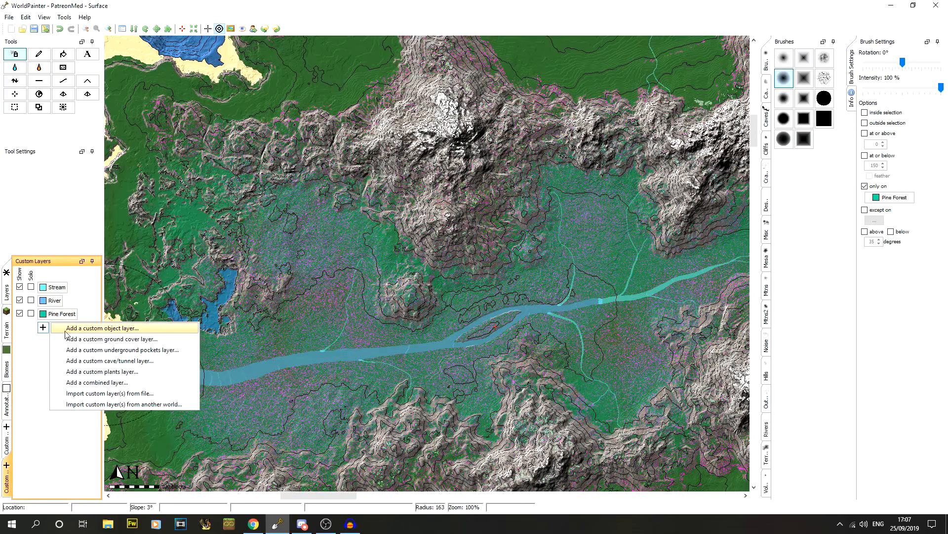
left_click(79, 329)
left_click(490, 222)
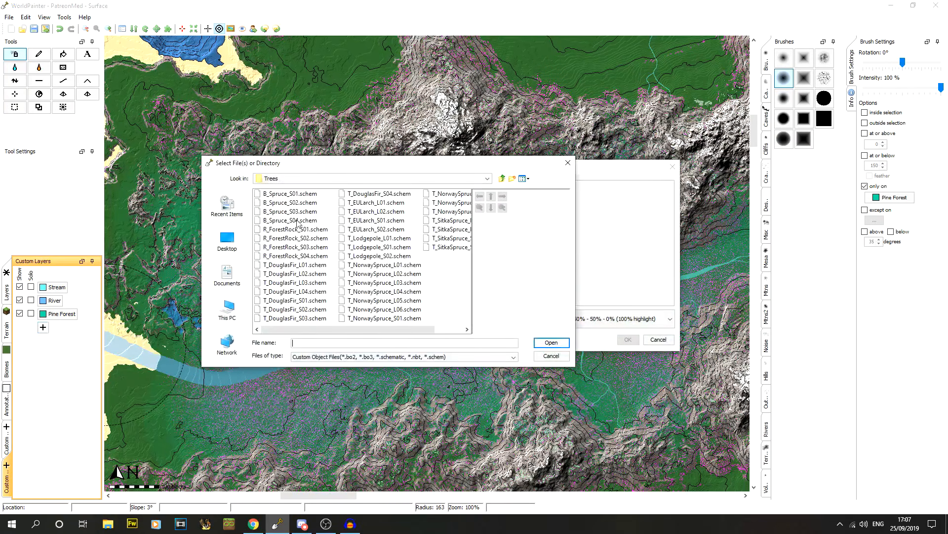
left_click(297, 220)
left_click(303, 194, "shift")
left_click(550, 343)
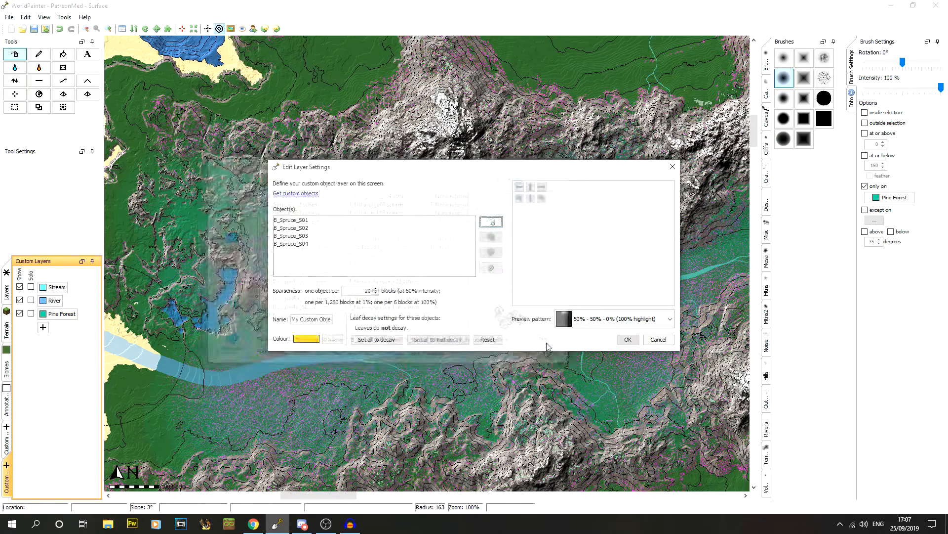
Set the bush layer's sparseness to one object per 100 blocks, name it Pine Bushes and create it
left_click(324, 221)
left_click_drag(324, 222, 312, 246)
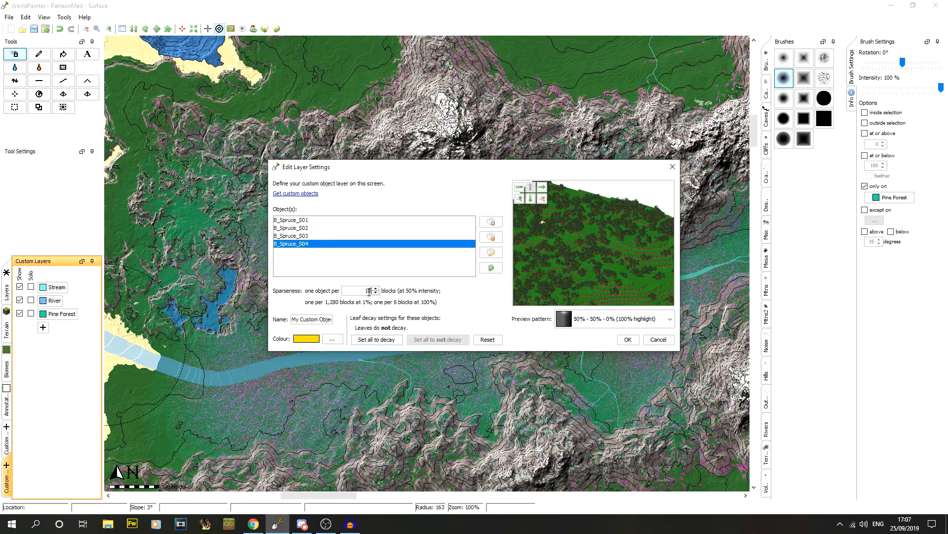
left_click(397, 271)
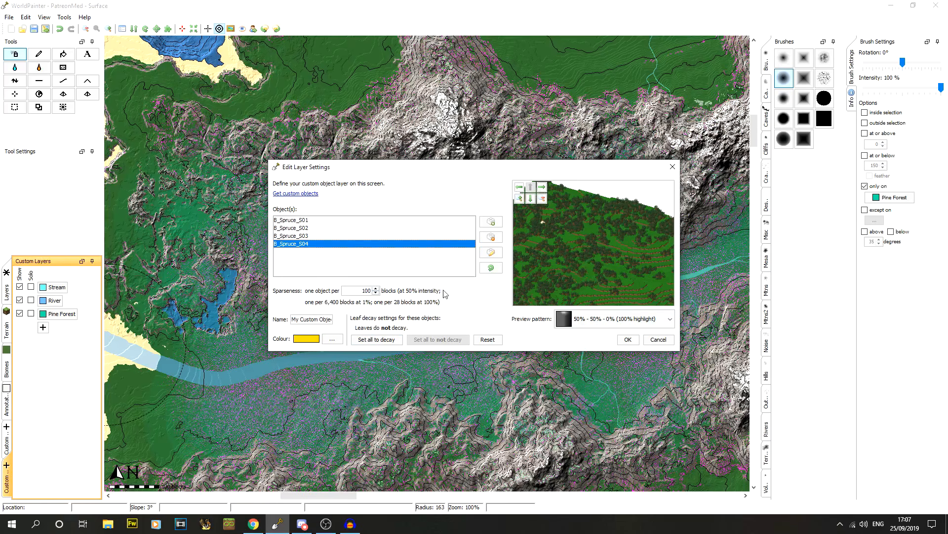
left_click_drag(328, 319, 248, 315)
key("BackSpace")
key("BackSpace")
type("Pine Bushes")
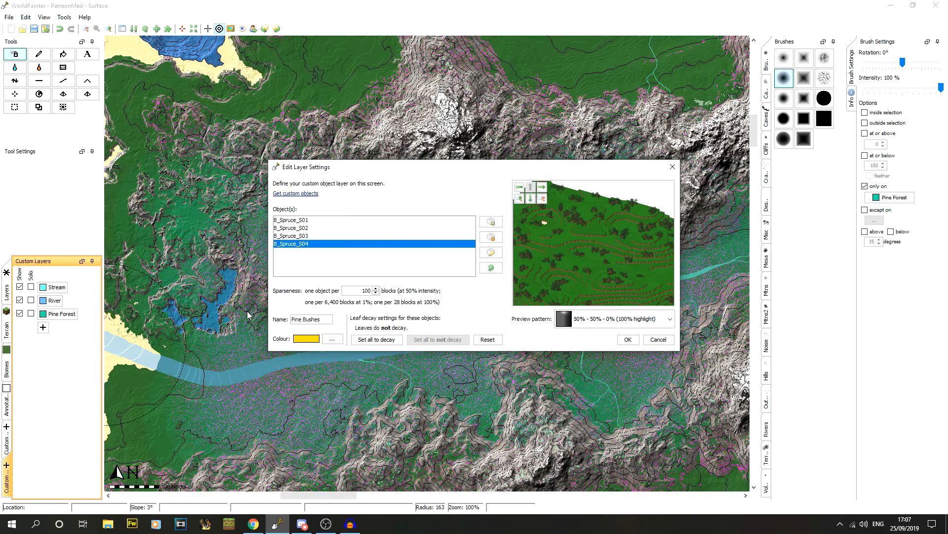
left_click(624, 339)
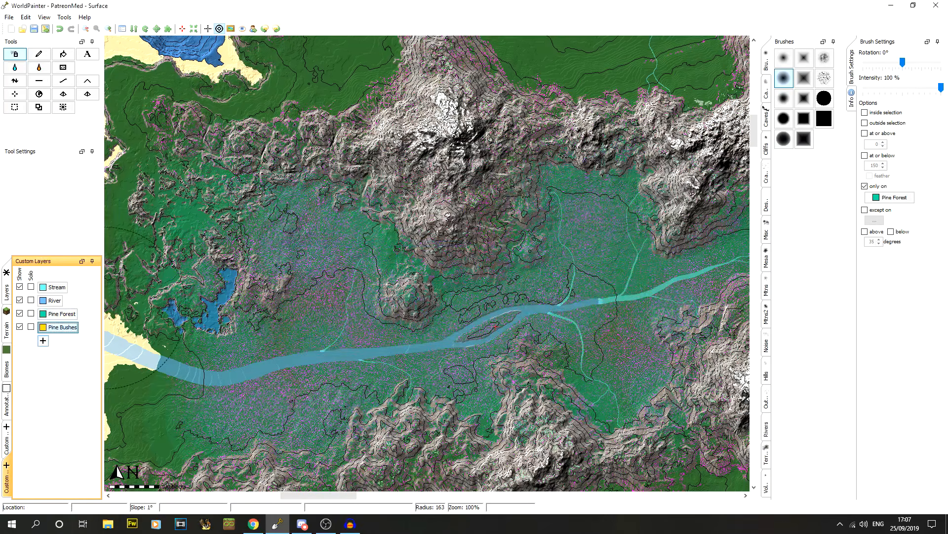
Set the brush to 8% intensity, drop the Pine Forest restriction, and limit it to height 150 or below and slopes below 35 degrees
left_click_drag(941, 87, 868, 88)
left_click(872, 188)
left_click(906, 236)
left_click(876, 156)
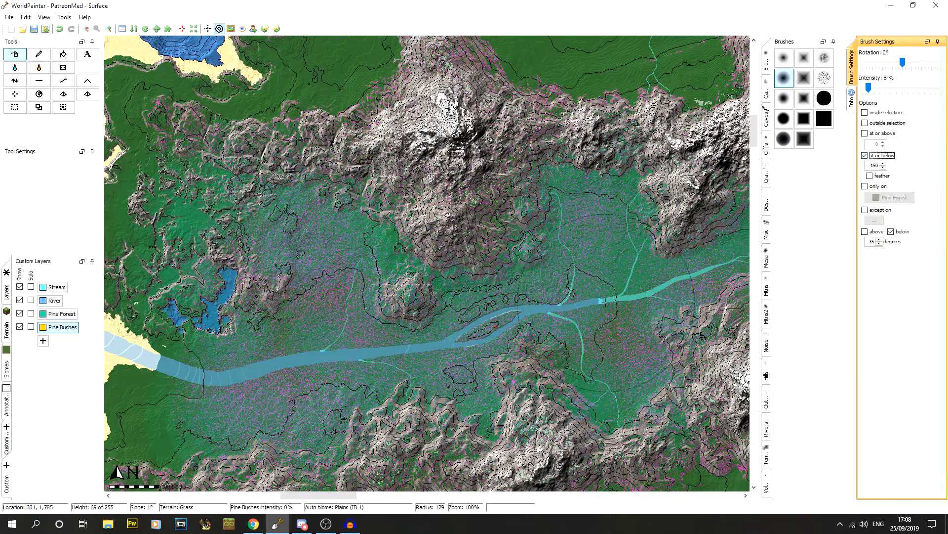
Spray Pine Bushes over the forested valley on both sides of the river with a brush radius of 300
mouse_move(605, 257)
left_mouse_down()
mouse_move(603, 286)
mouse_move(494, 346)
mouse_move(294, 308)
mouse_move(232, 415)
mouse_move(288, 417)
mouse_move(205, 398)
mouse_move(173, 416)
left_mouse_up()
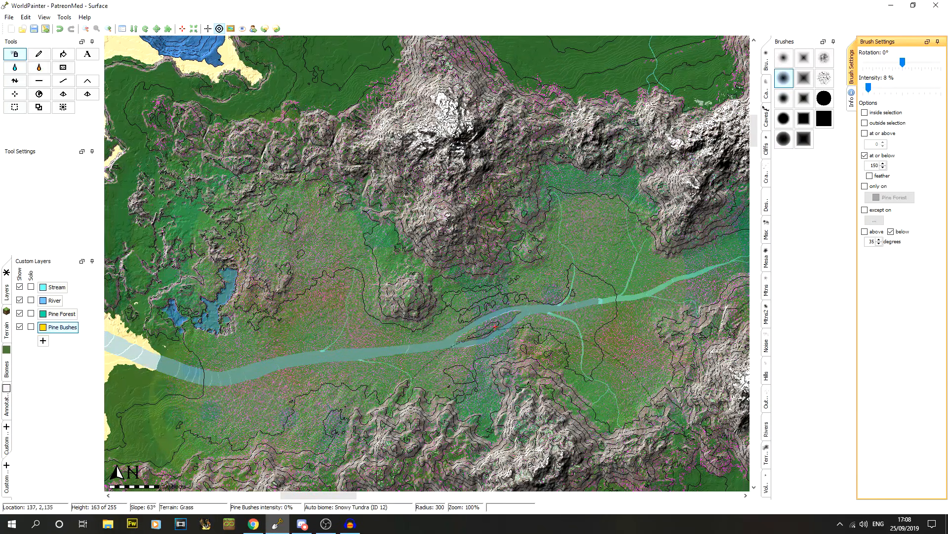
left_click_drag(341, 496, 366, 495)
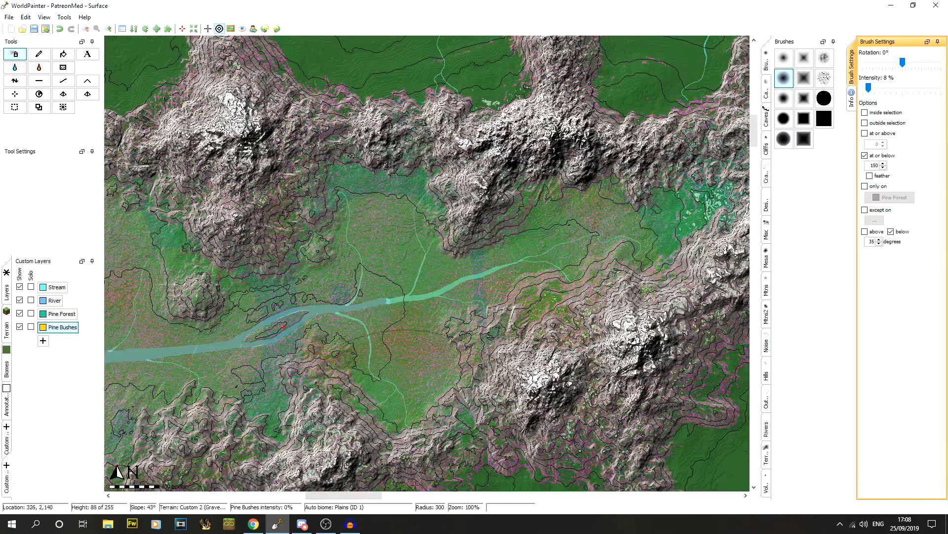
left_click_drag(363, 496, 341, 495)
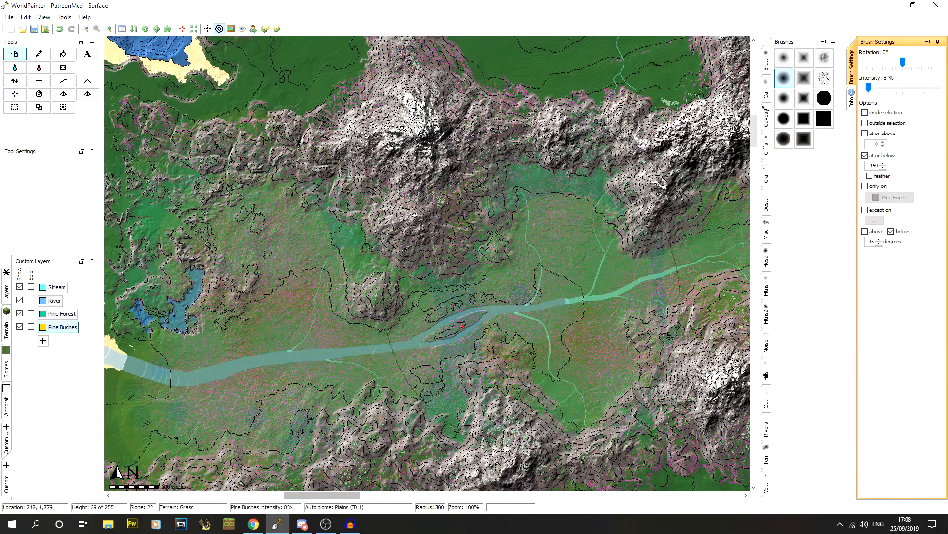
scroll(445, 321, "down", 5)
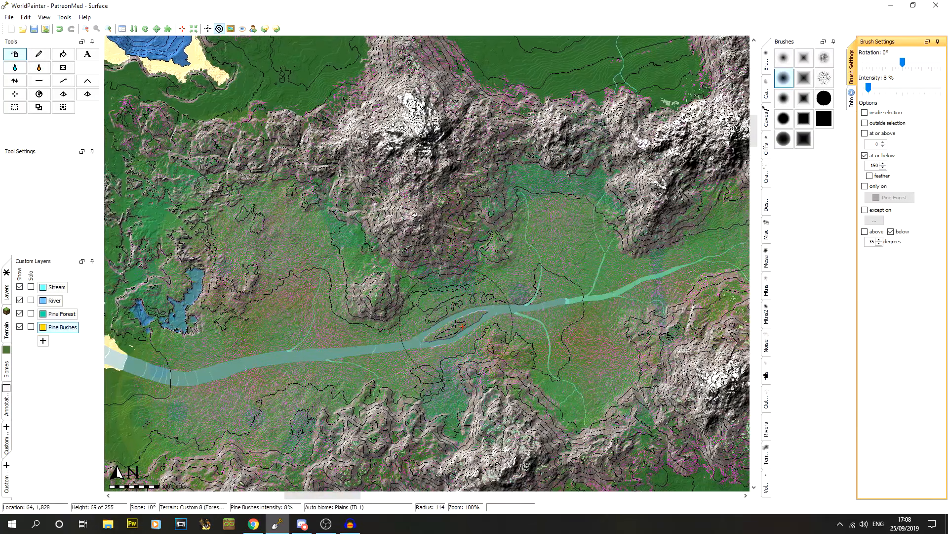
Start another custom object layer and load the schematics R_ForestRock_S01 through R_ForestRock_S04
left_click(43, 340)
left_click(87, 347)
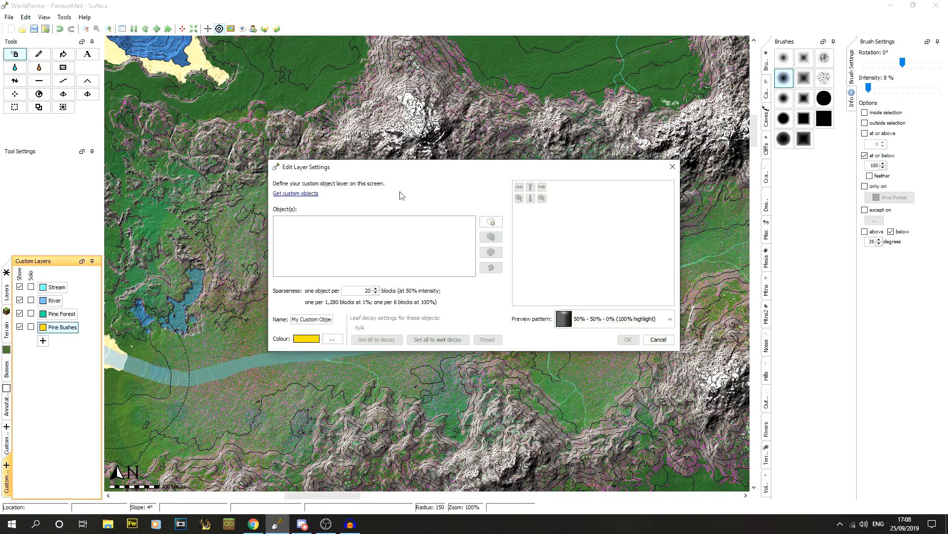
left_click(309, 230)
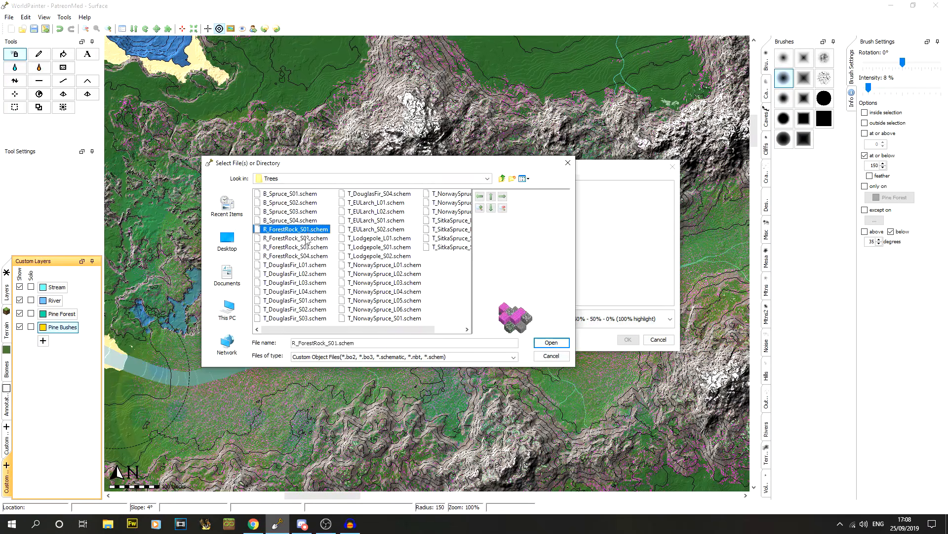
left_click(302, 256, "shift")
left_click(552, 342)
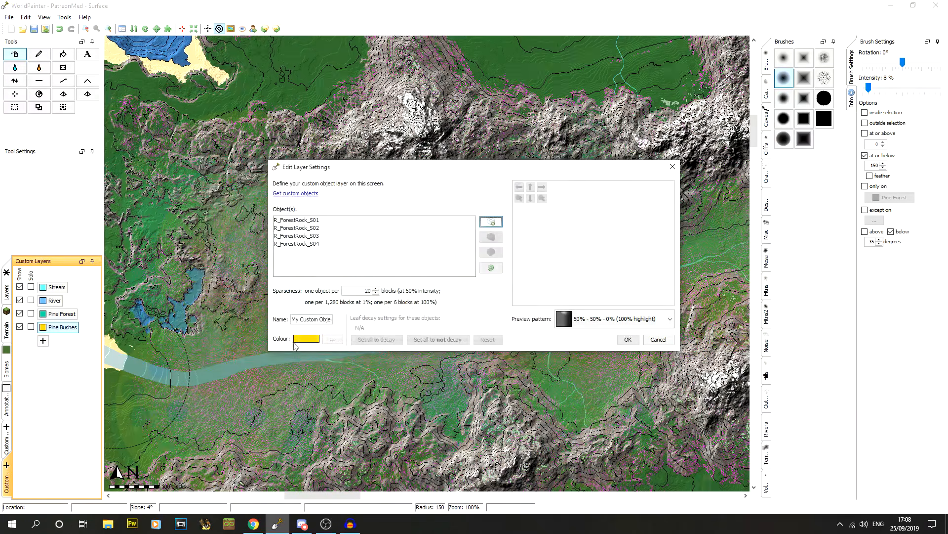
Set the vertical offset of R_ForestRock_S01 to -1 and check its placement from other sides
left_click(488, 253)
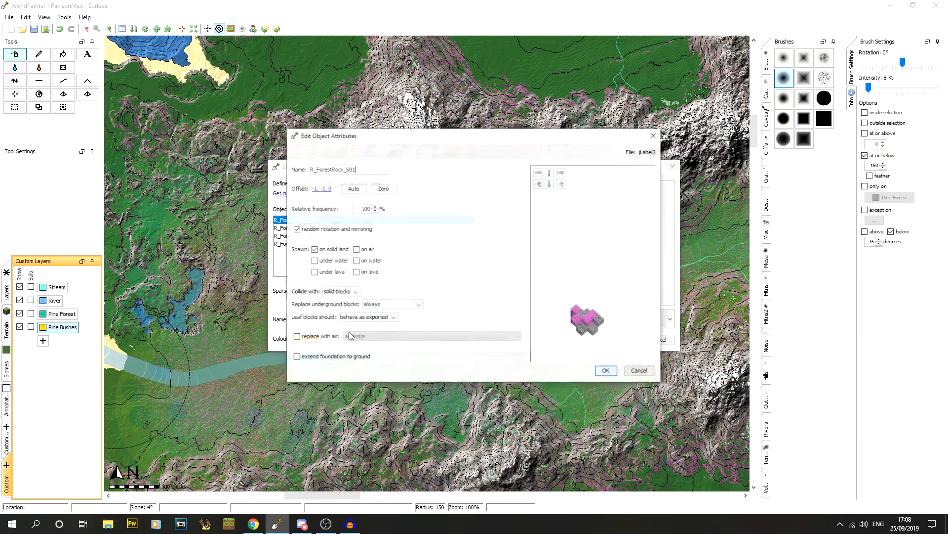
left_click(321, 188)
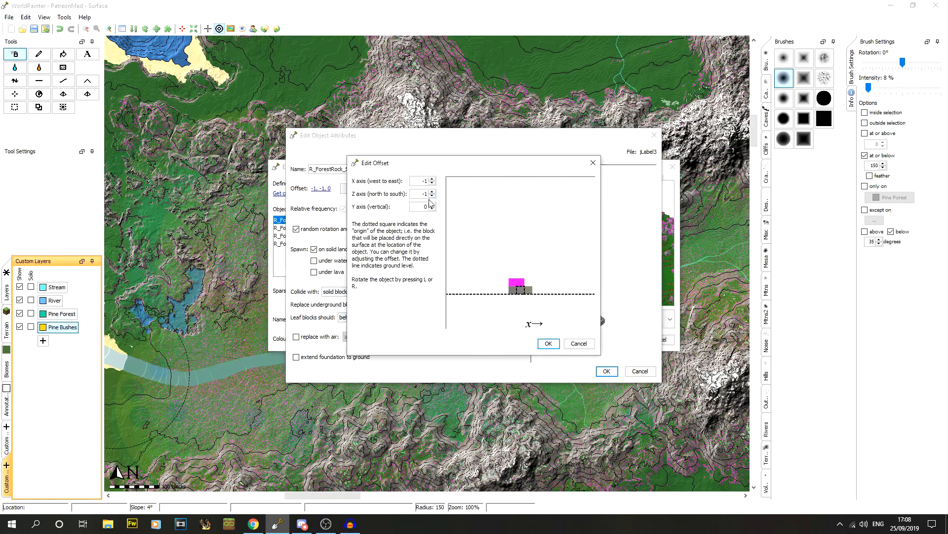
key("r")
key("r")
left_click(548, 343)
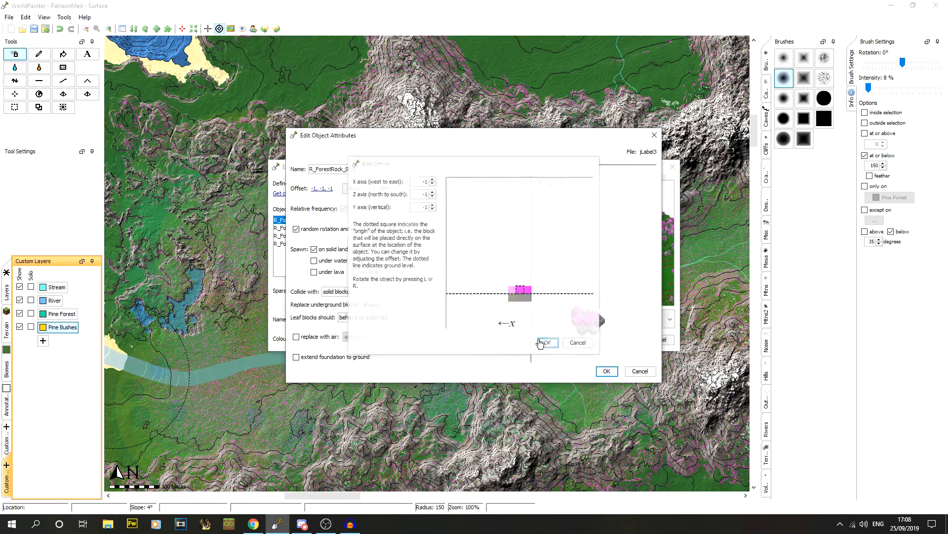
left_click(607, 371)
Adjust the vertical offset of R_ForestRock_S02 so the rock sits lower in the ground
left_click(307, 228)
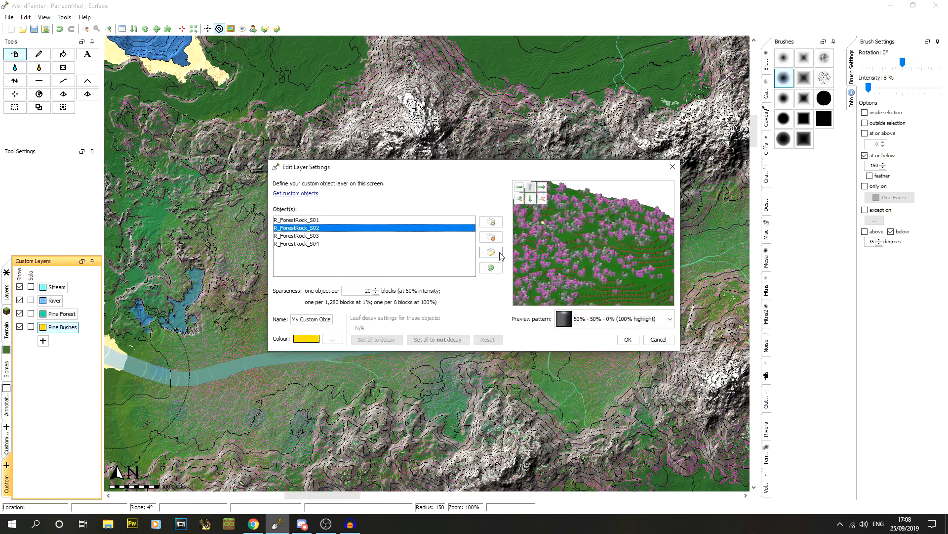
left_click(491, 252)
left_click(324, 188)
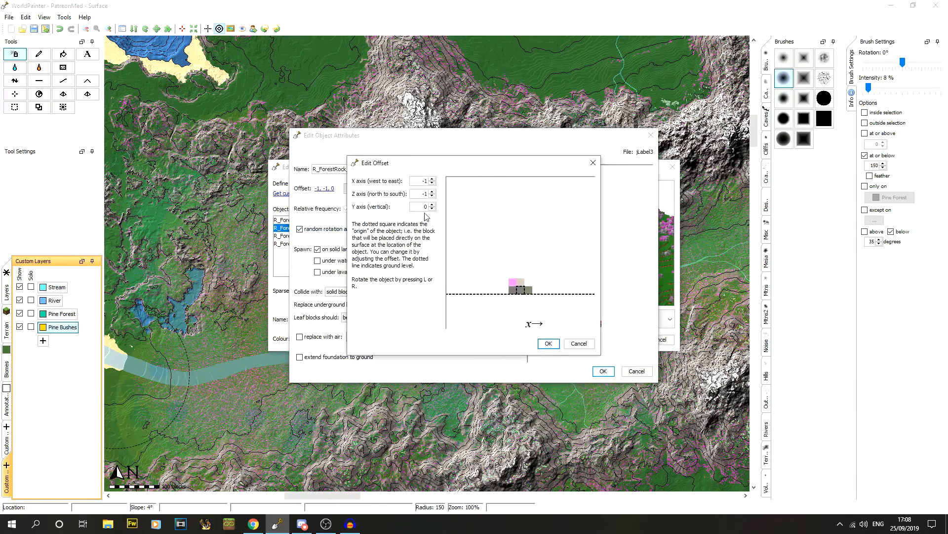
left_click(548, 343)
left_click(603, 371)
Set the vertical offset of R_ForestRock_S03 to -1, rotating the preview to check it
left_click(311, 236)
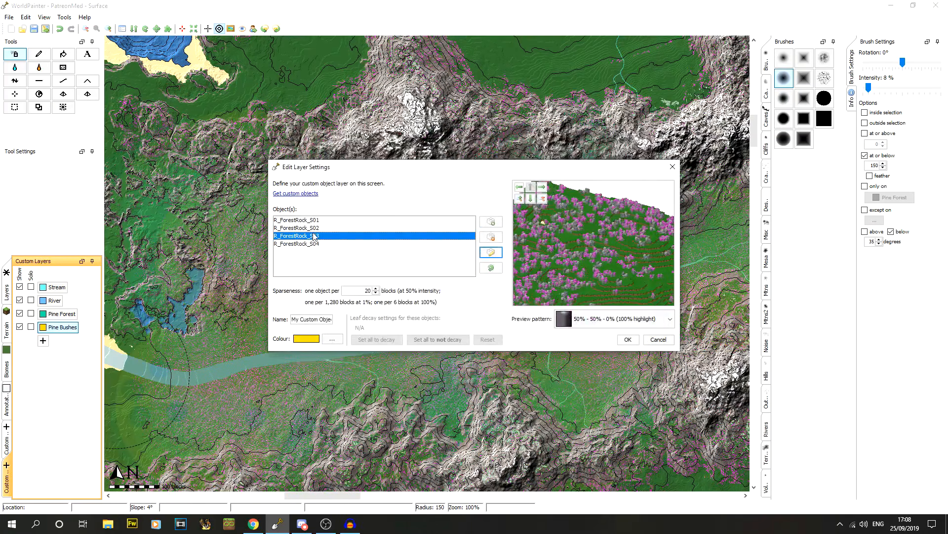
left_click(491, 252)
left_click(358, 188)
left_click(432, 208)
key("r")
key("r")
key("r")
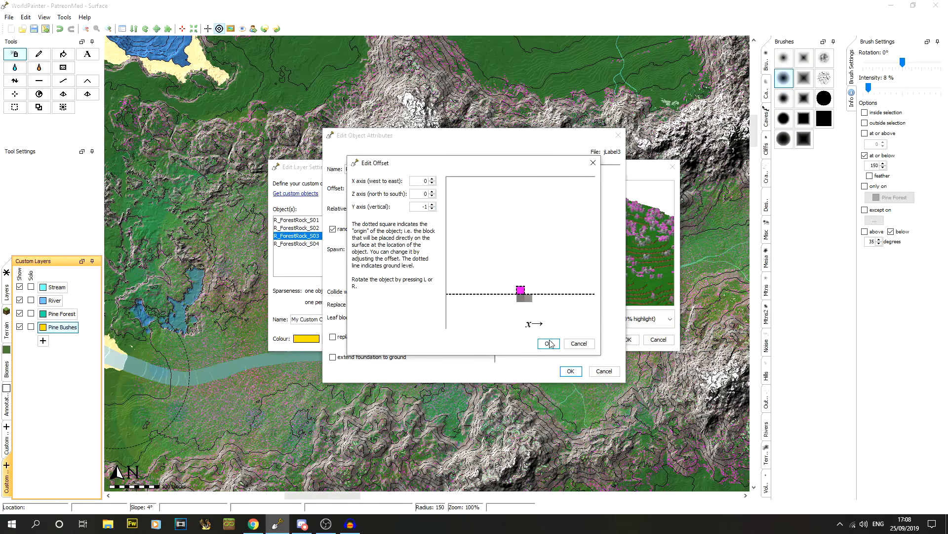
left_click(550, 343)
left_click(571, 371)
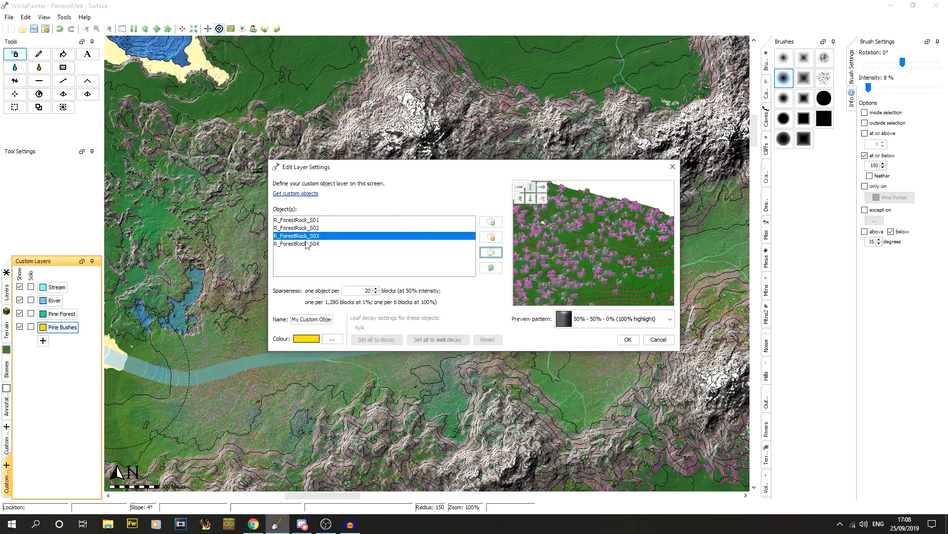
Set the vertical offset of R_ForestRock_S04 to -1
left_click(470, 243)
left_click(493, 253)
left_click(366, 188)
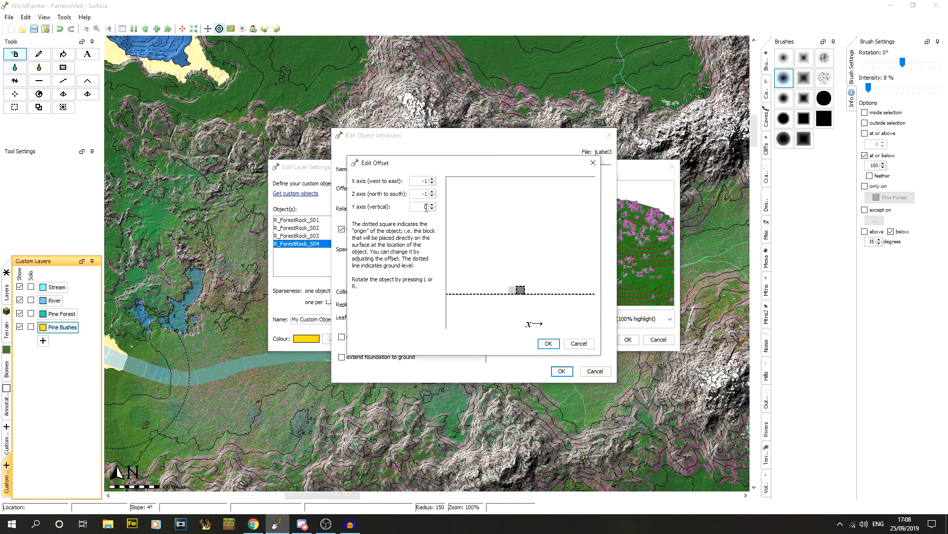
left_click(433, 209)
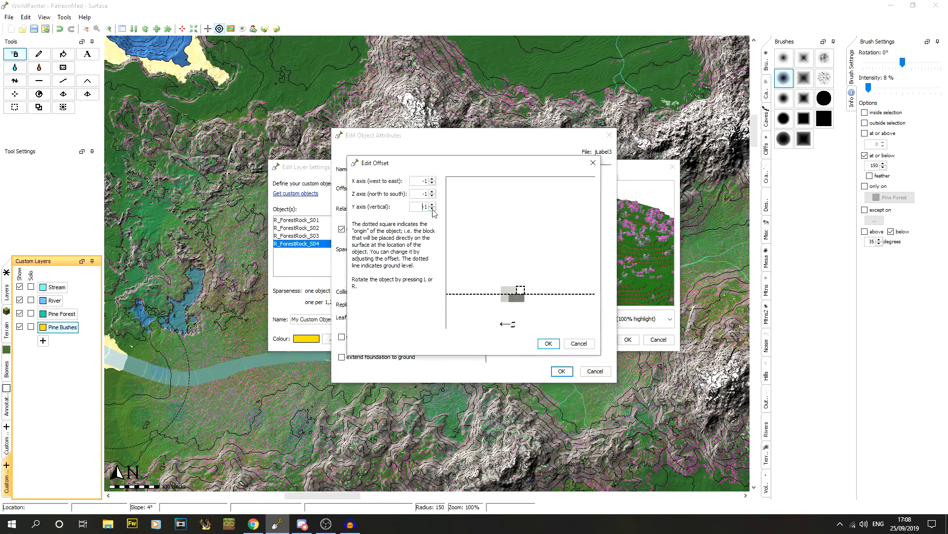
left_click(549, 343)
left_click(563, 372)
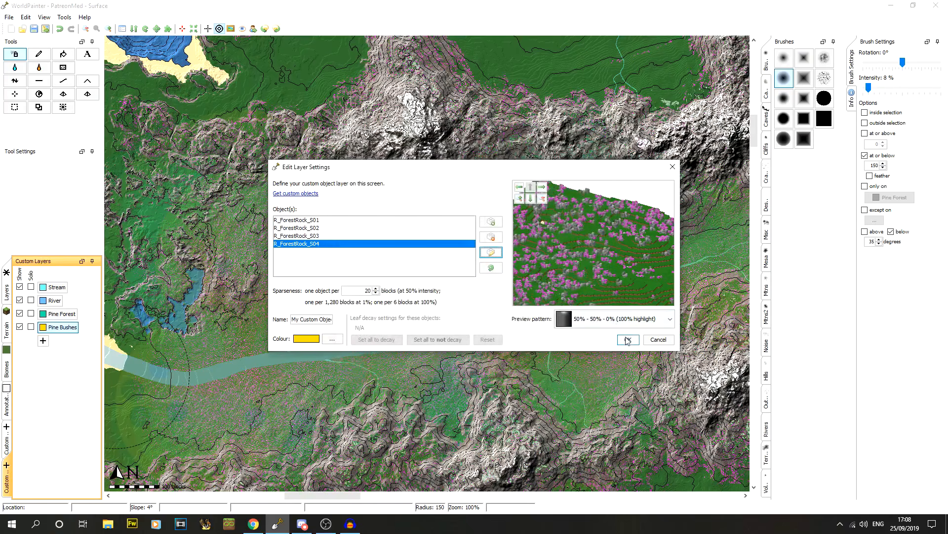
Name the rock layer Forest Rocks, give it a magenta colour and create it
left_click_drag(324, 319, 262, 319)
key("BackSpace")
key("Delete")
key("Delete")
type("For")
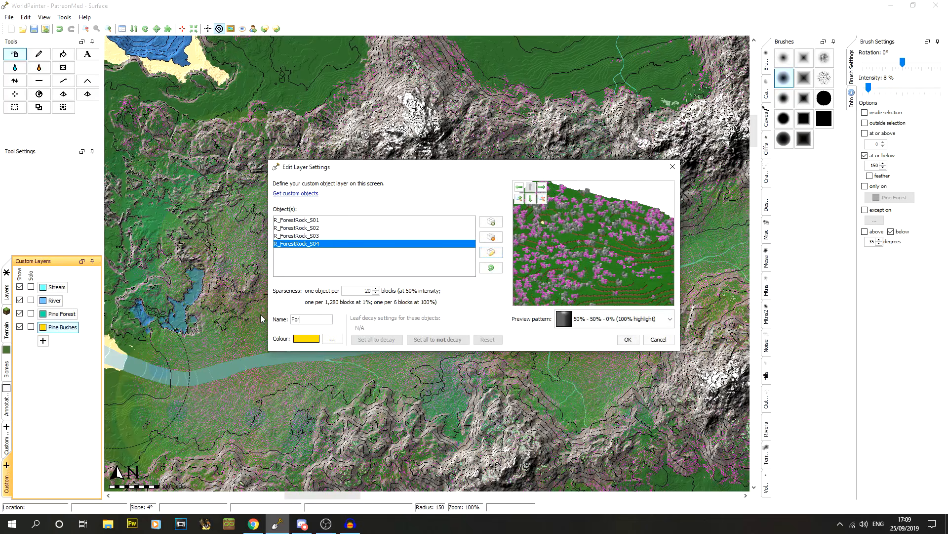
left_click(332, 339)
left_click(354, 251)
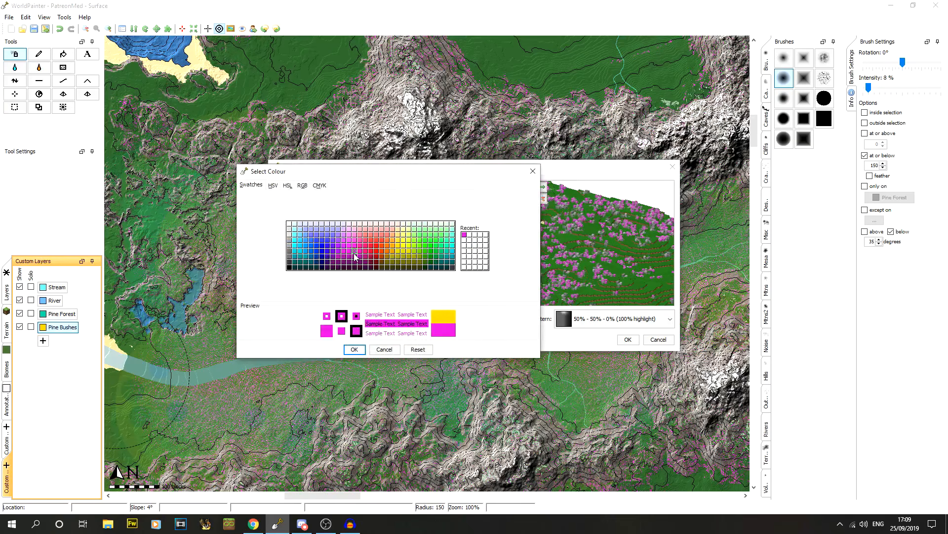
left_click(354, 349)
left_click(628, 340)
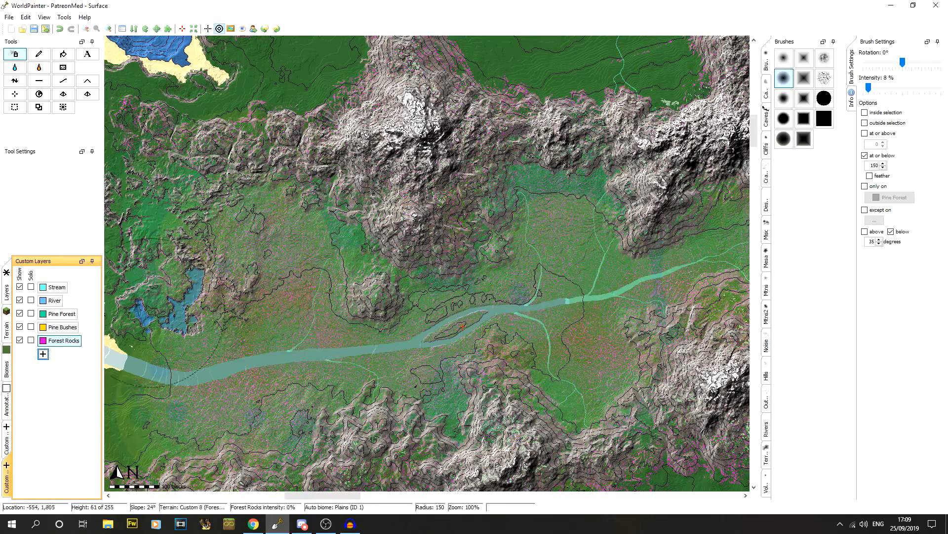
Lower the brush intensity to 1% and enlarge its radius to about 209 for painting Forest Rocks in the valley
left_click_drag(869, 88, 864, 90)
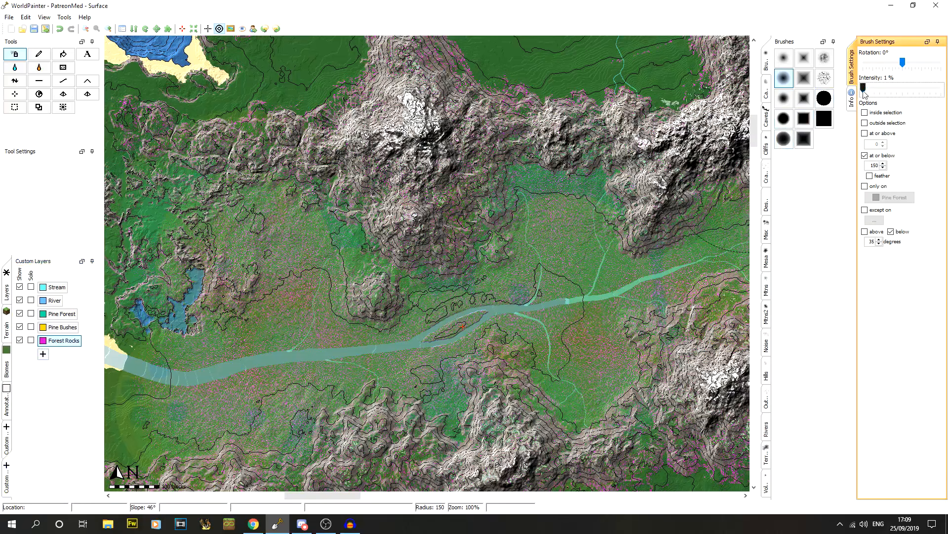
scroll(576, 296, "up", 3)
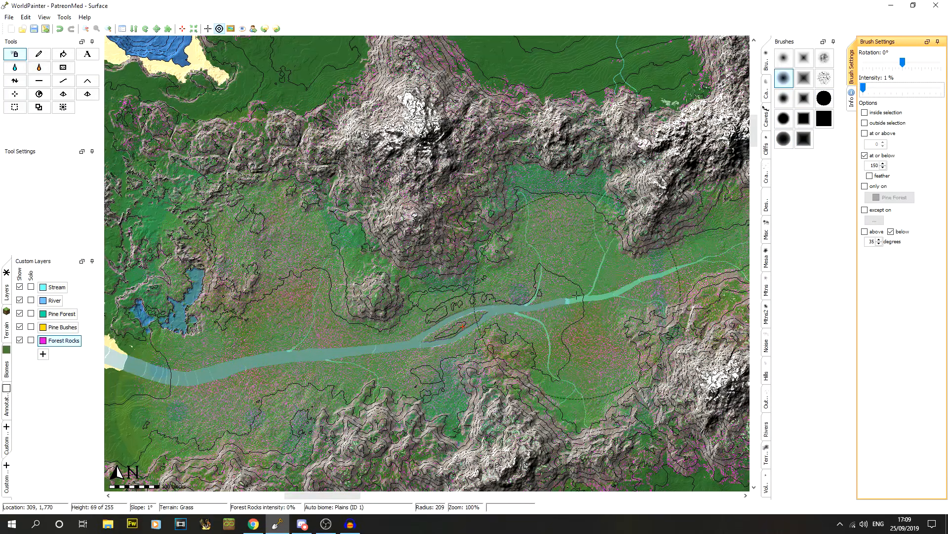
left_click(783, 58)
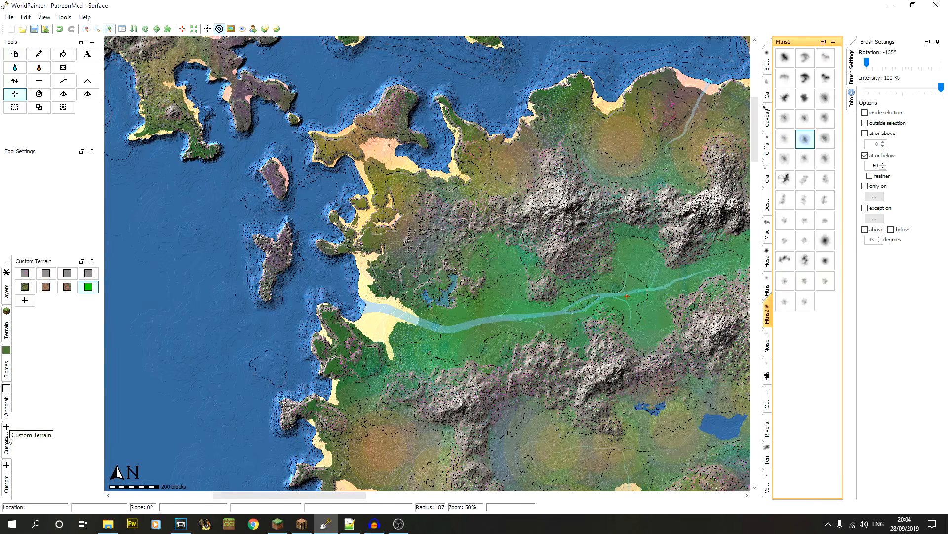
Review the Pine Forest layer's tree objects and its sparseness setting
left_click(7, 481)
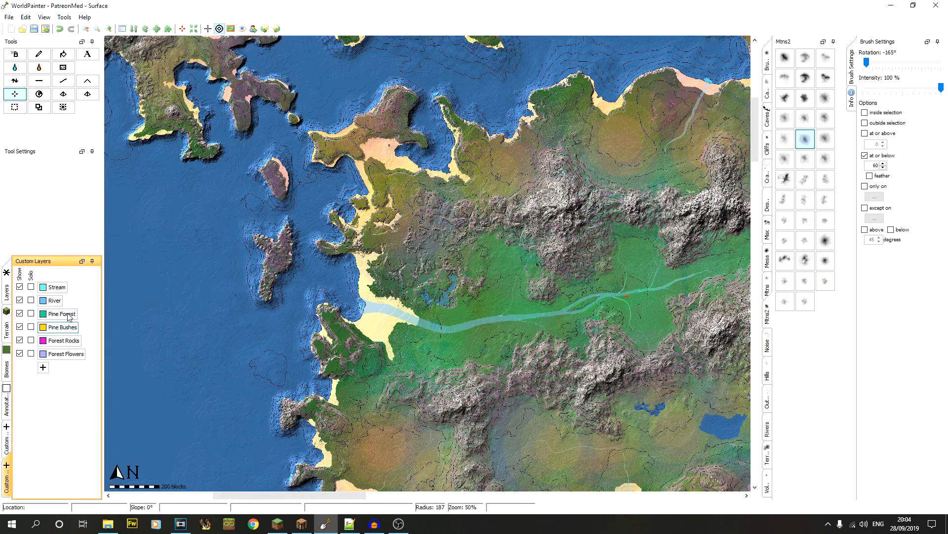
right_click(68, 313)
left_click(90, 320)
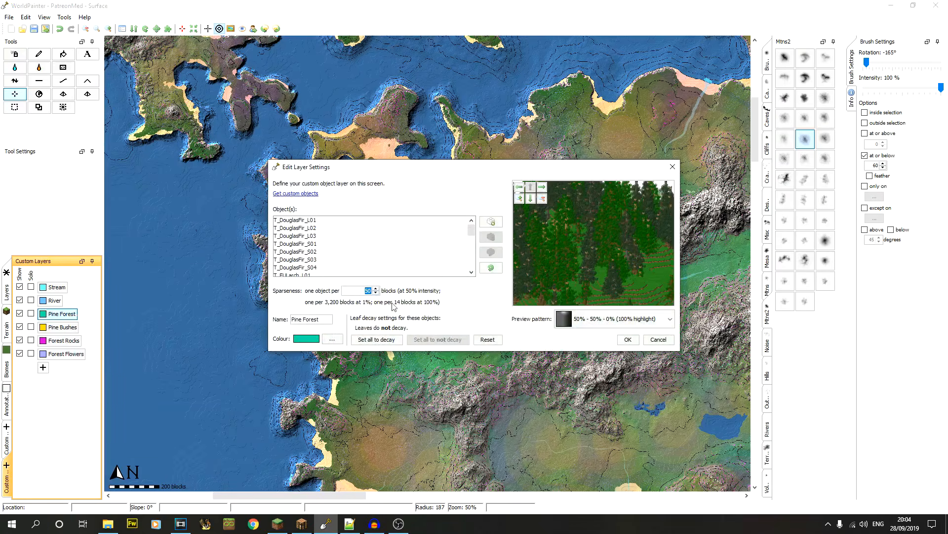
scroll(403, 262, "down", 9)
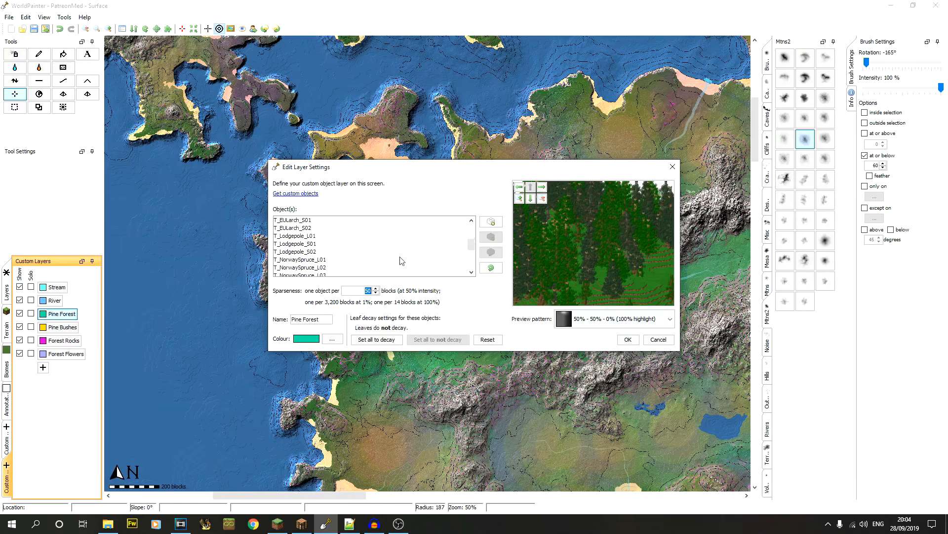
left_click(628, 339)
Review the objects and sparseness of the Pine Bushes layer and of the Forest Rocks layer
right_click(69, 327)
left_click(136, 336)
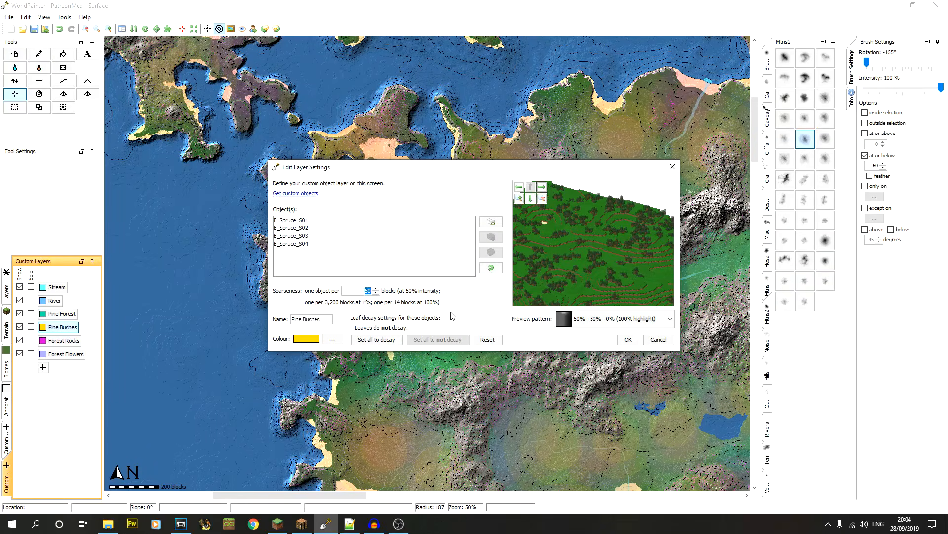
left_click(627, 339)
left_click(74, 341)
right_click(74, 341)
left_click(98, 350)
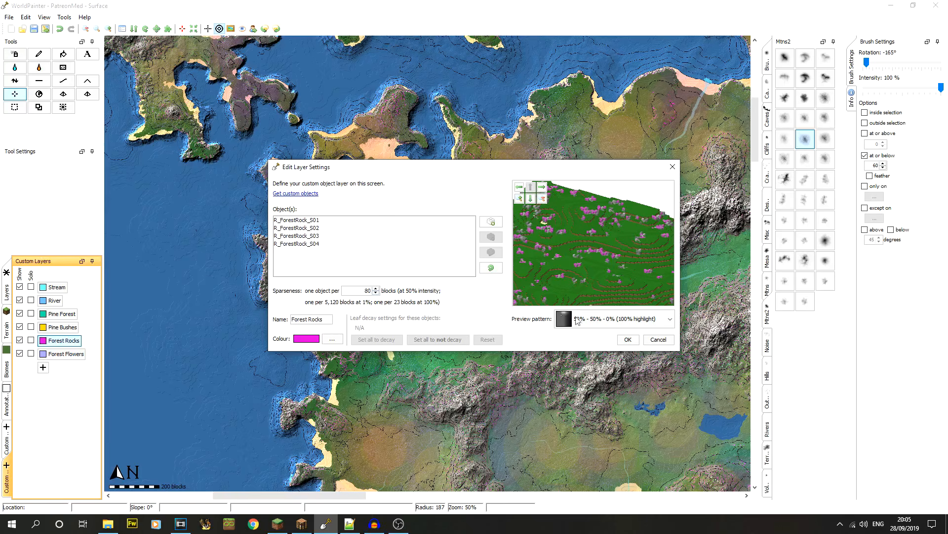
left_click(628, 340)
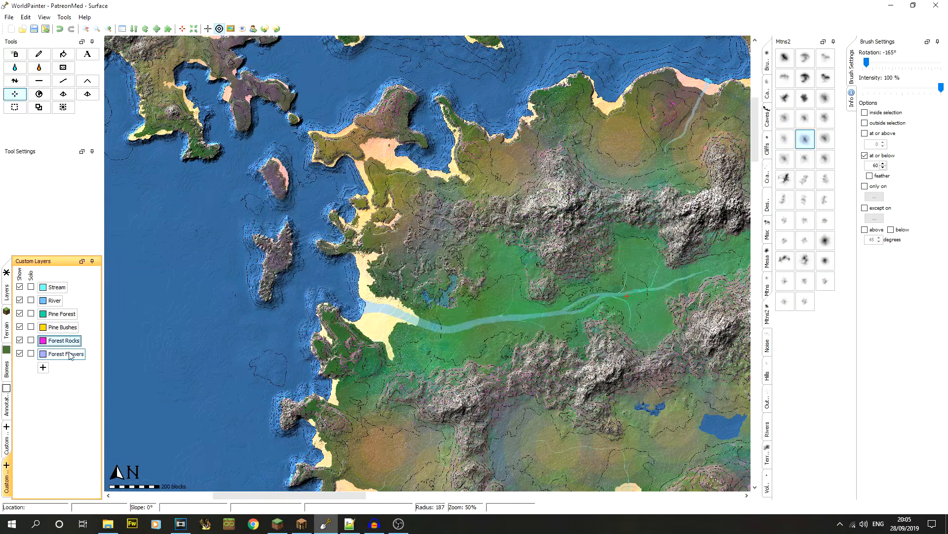
left_click(43, 368)
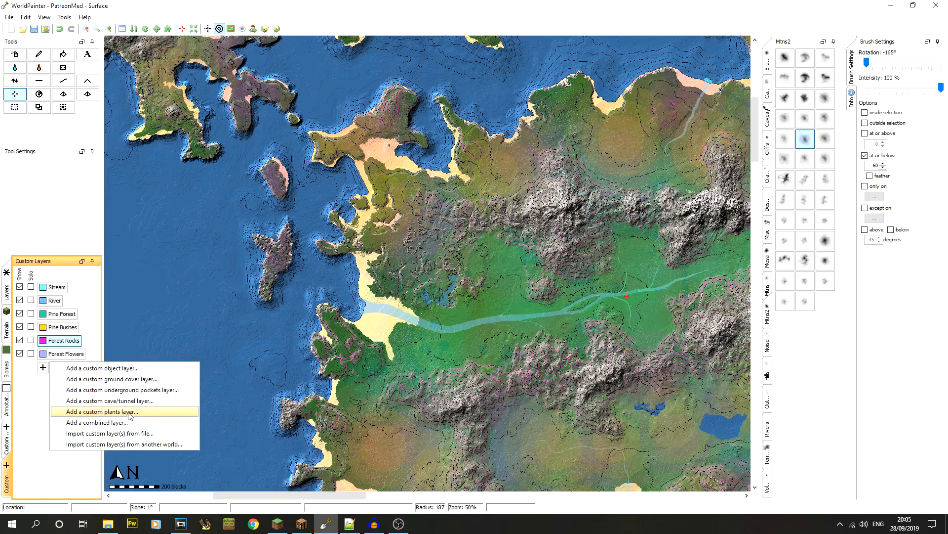
key("Return")
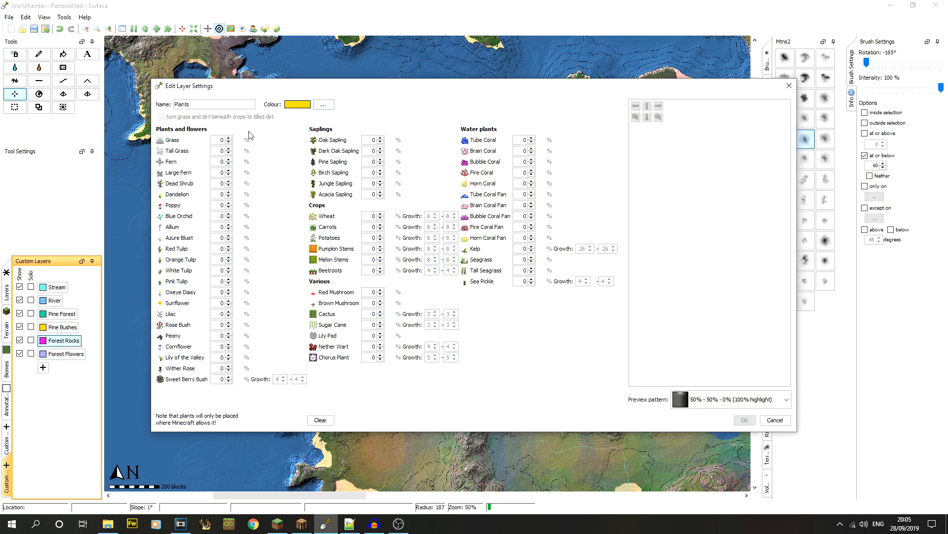
left_click(775, 420)
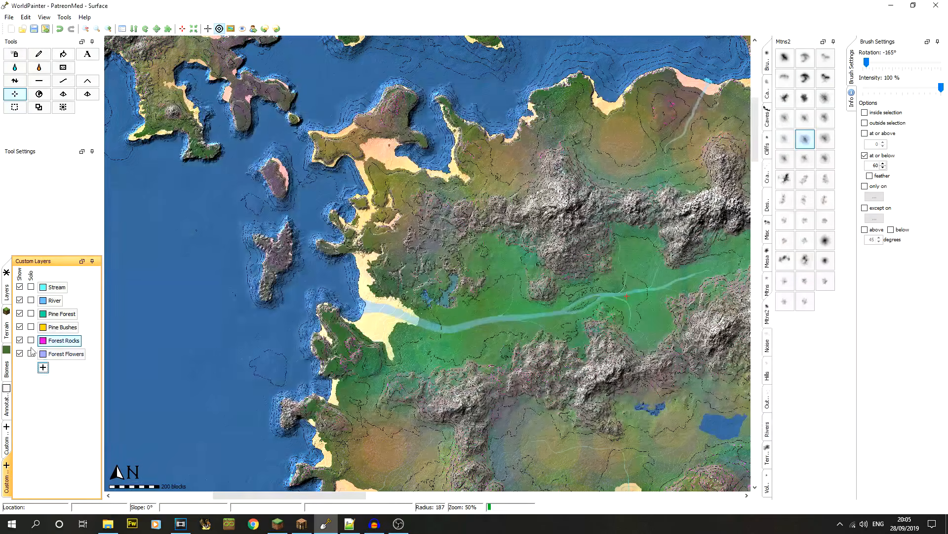
Review the mix of grasses, ferns, flowers and mushrooms in the Forest Flowers plants layer
right_click(74, 356)
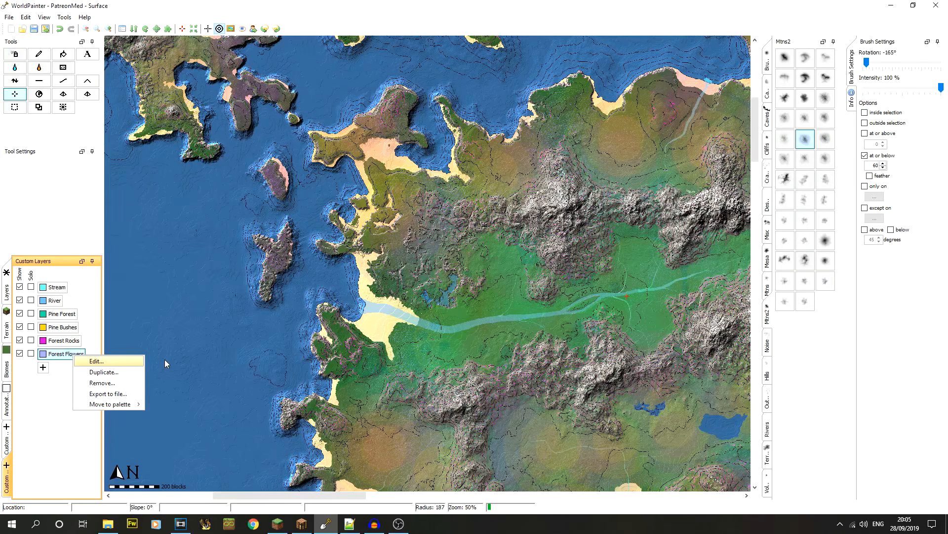
key("Return")
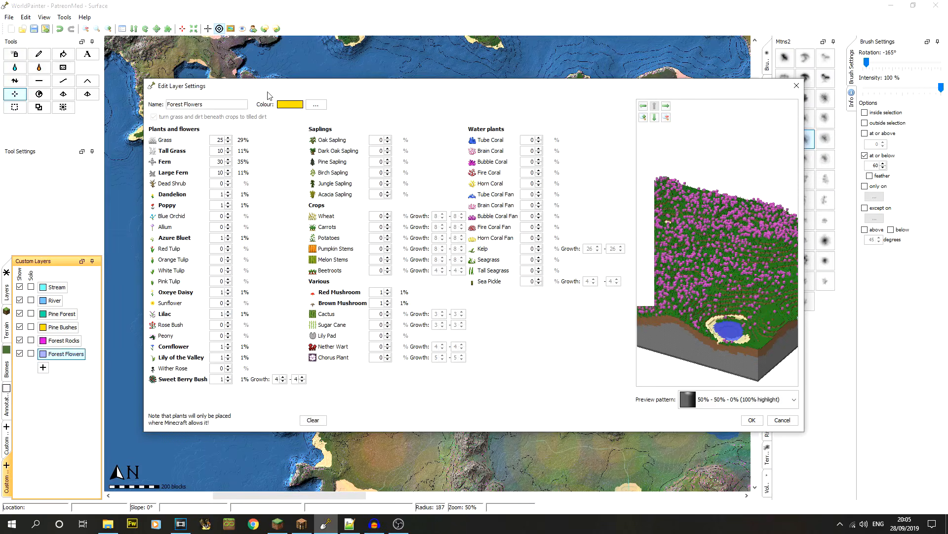
left_click_drag(286, 90, 267, 91)
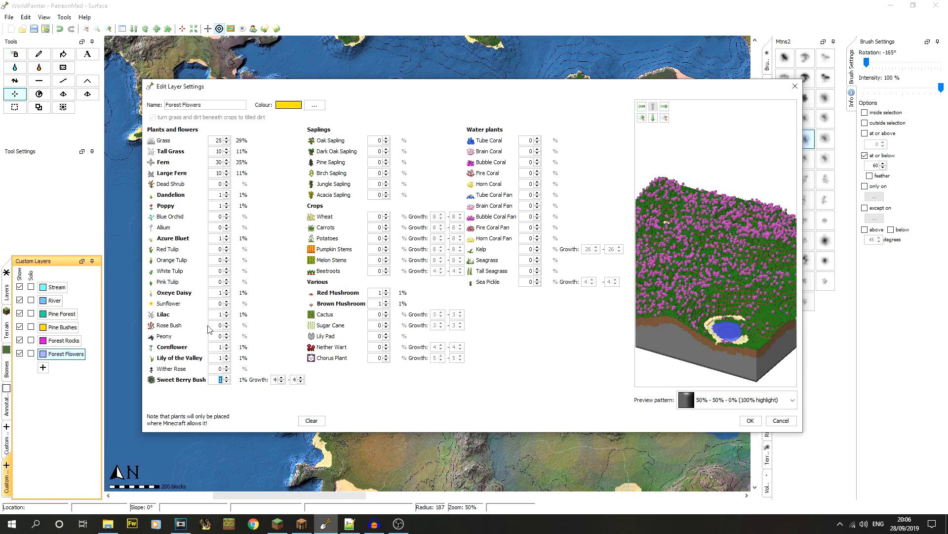
left_click(751, 420)
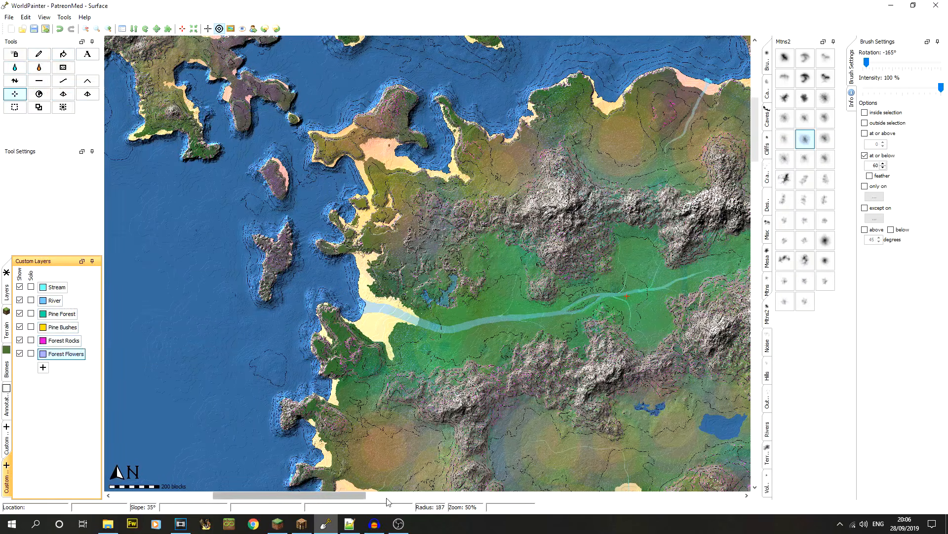
Turn off the custom display colour of the Forest Dirt terrain material and apply the change
mouse_move(350, 499)
left_mouse_down()
mouse_move(414, 498)
mouse_move(378, 498)
left_mouse_up()
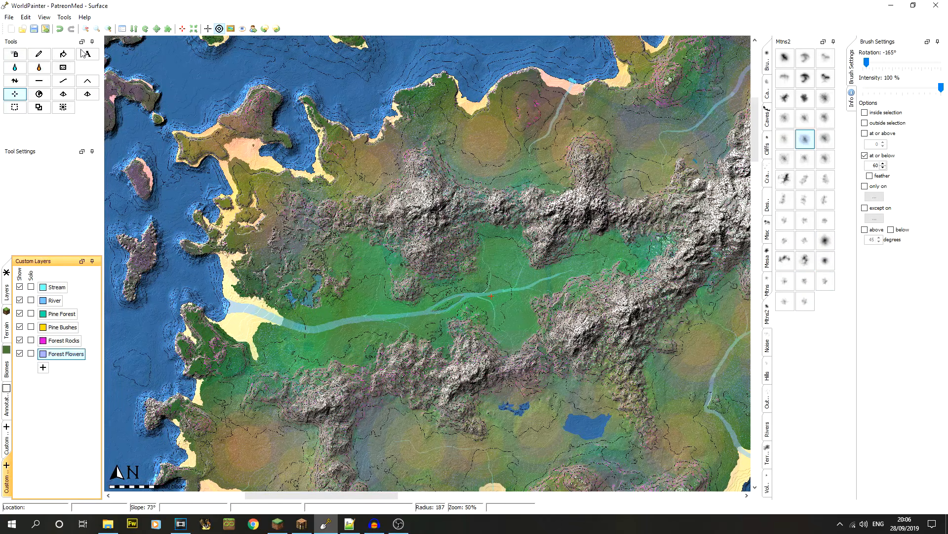
left_click(6, 442)
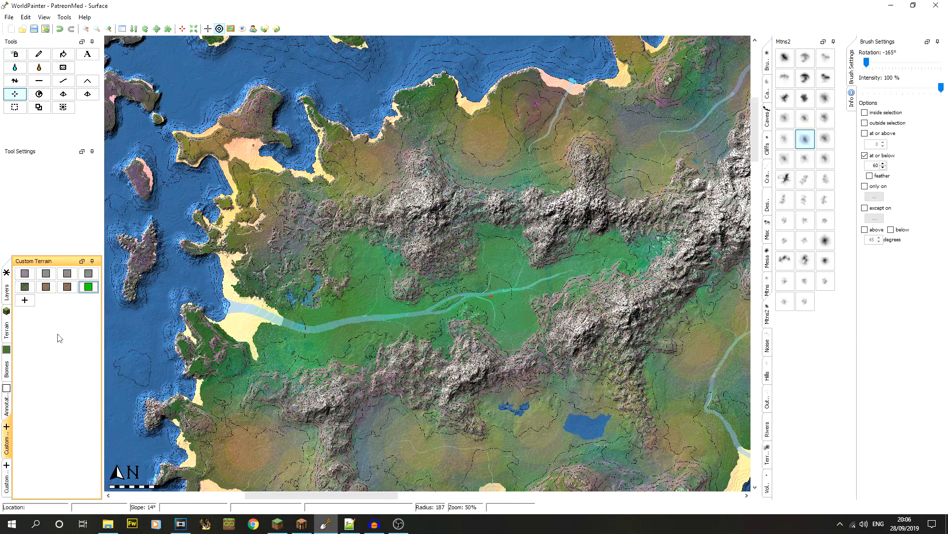
right_click(89, 289)
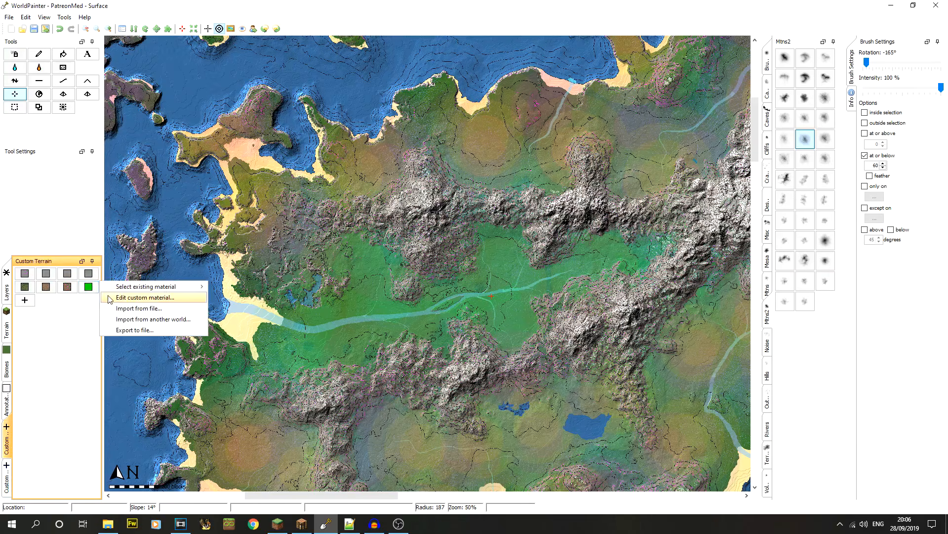
left_click(86, 289)
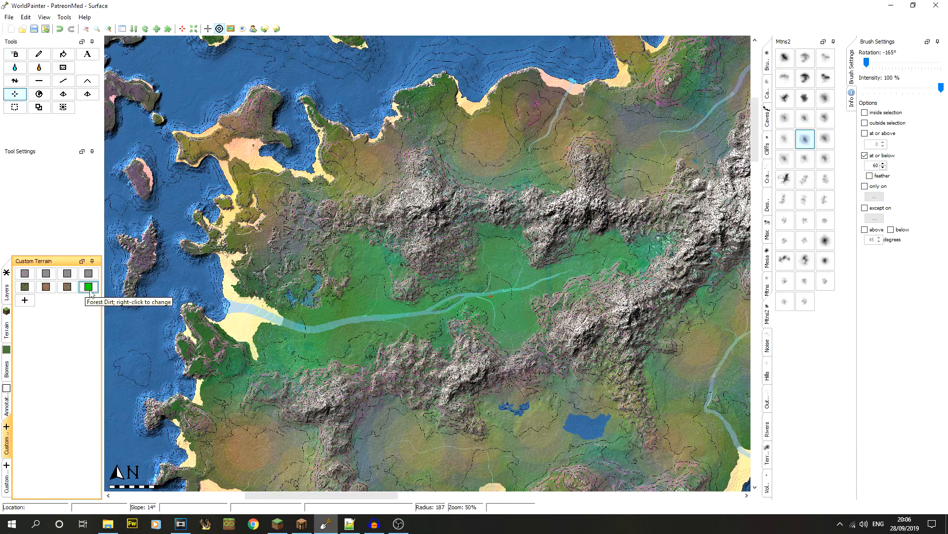
right_click(90, 294)
left_click(121, 296)
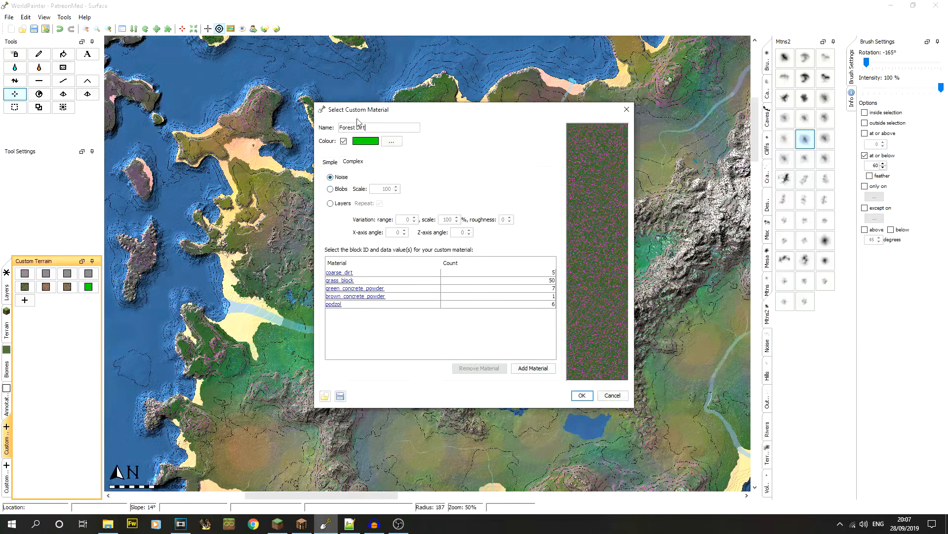
left_click(345, 142)
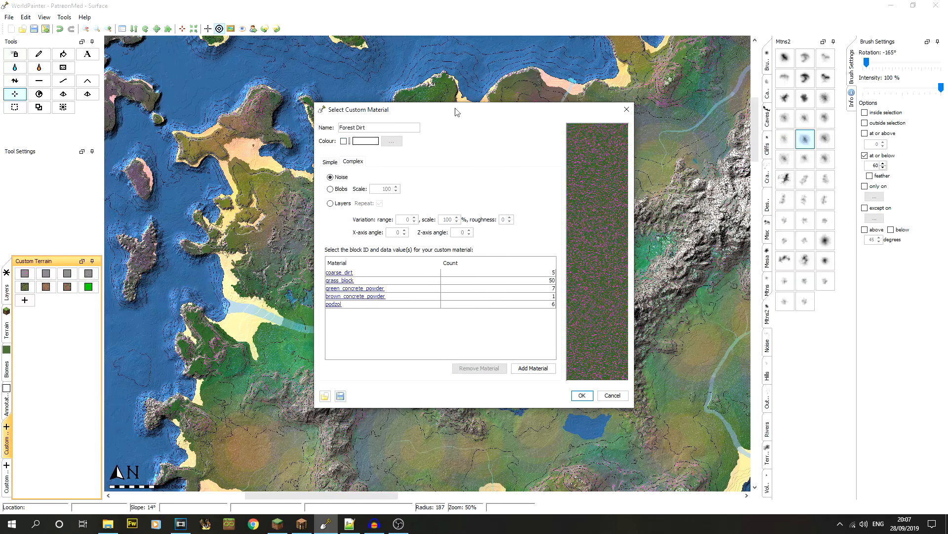
left_click_drag(461, 111, 280, 113)
left_click(401, 398)
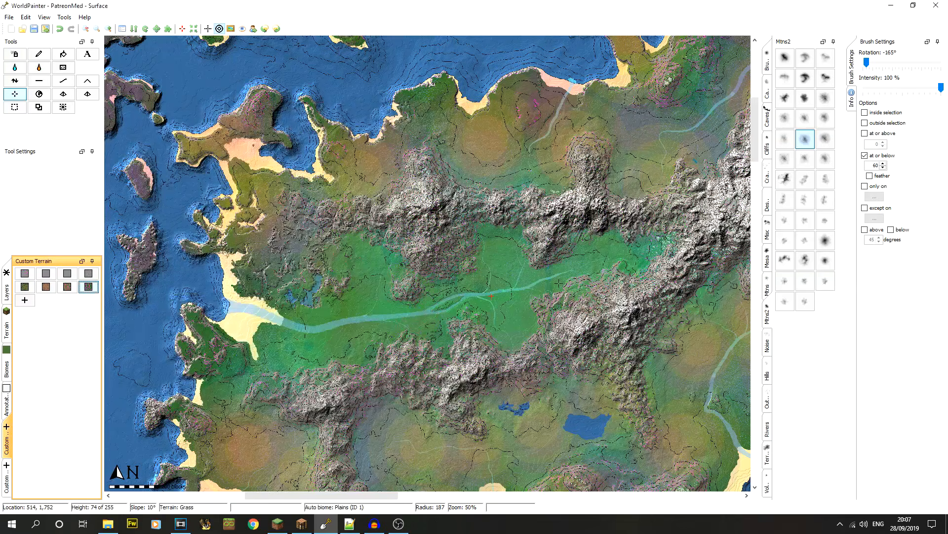
Turn on a custom display colour for the Forest Dirt terrain material and make it bright green
right_click(94, 285)
left_click(129, 297)
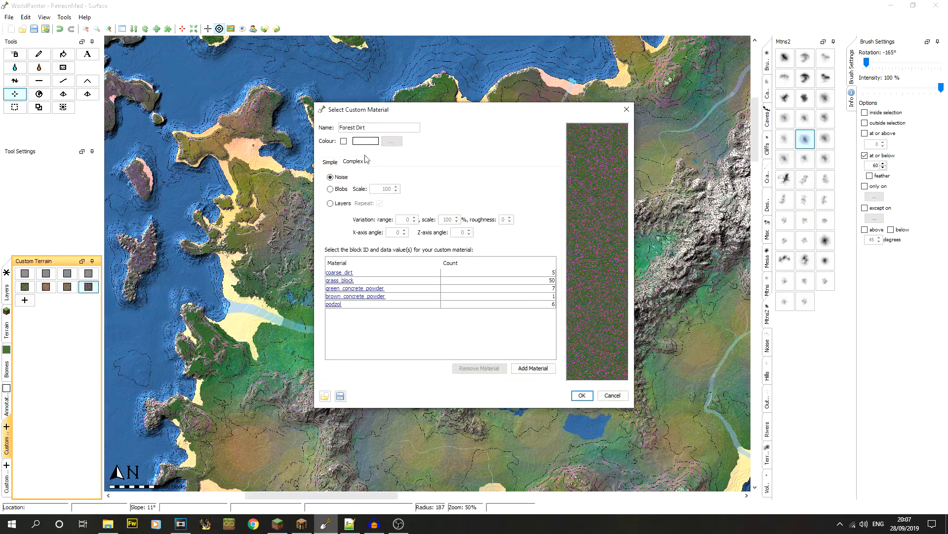
left_click(344, 141)
left_click(391, 140)
left_click(512, 244)
left_click(439, 344)
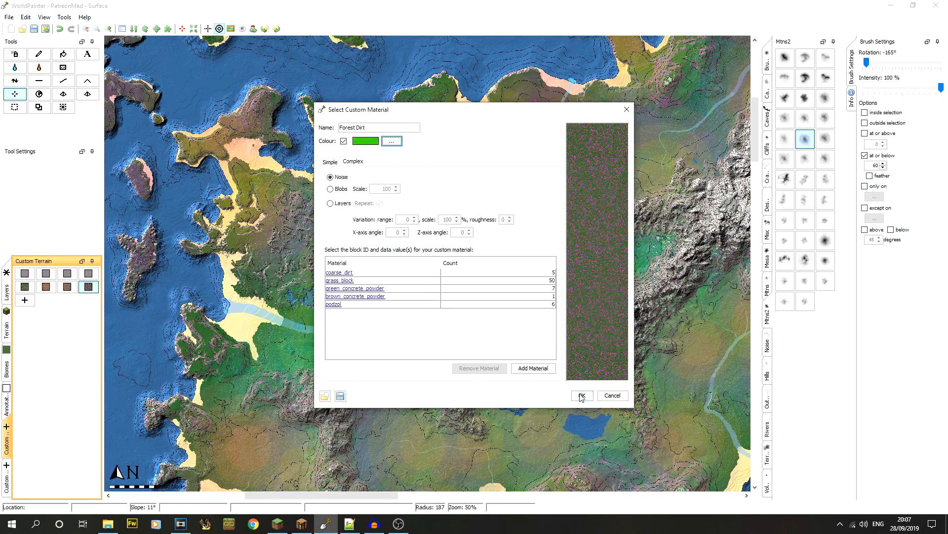
left_click(582, 395)
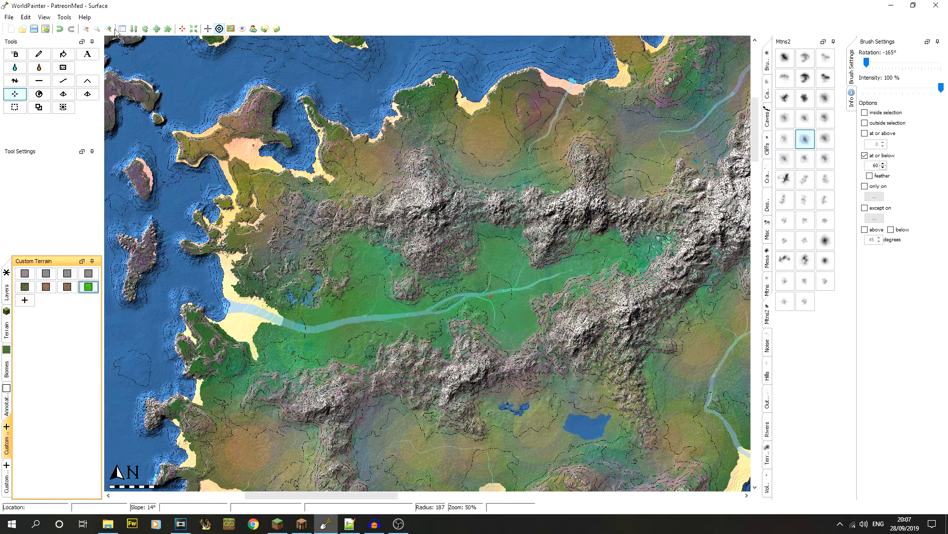
Review the block materials and counts that make up the Forest Dirt noise mix
left_click(109, 29)
left_click(85, 29)
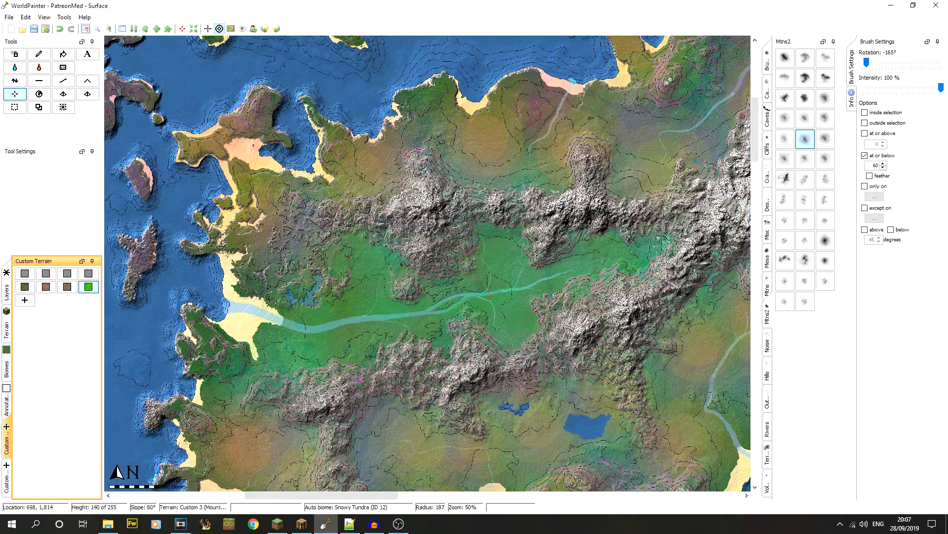
right_click(97, 281)
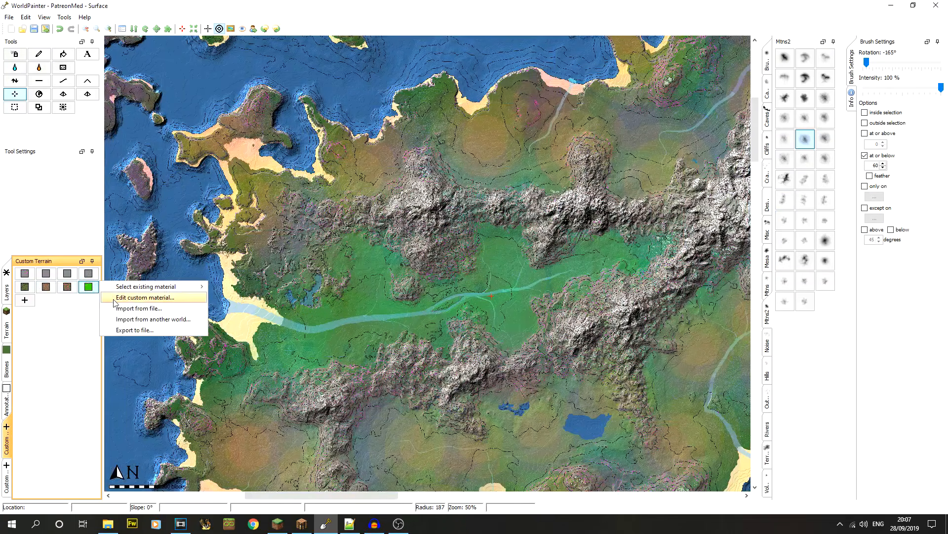
left_click(114, 297)
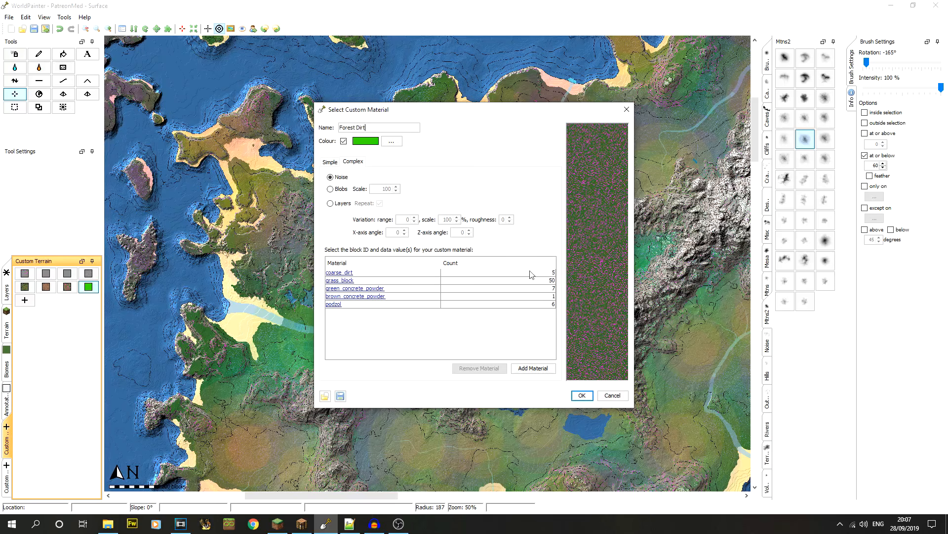
left_click(583, 395)
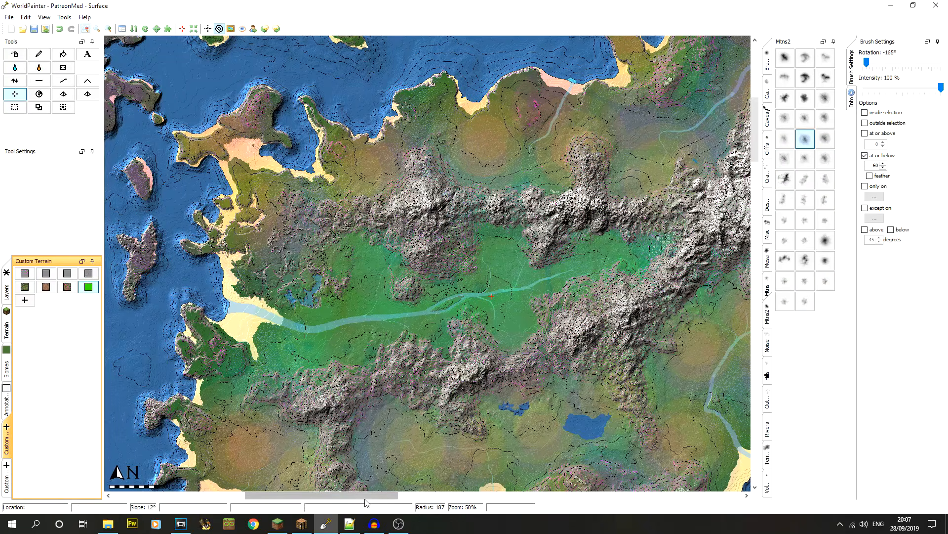
Hide the Pine Forest layer to compare the map without it, and show the layer again
left_click_drag(346, 497, 509, 491)
left_click_drag(755, 144, 757, 170)
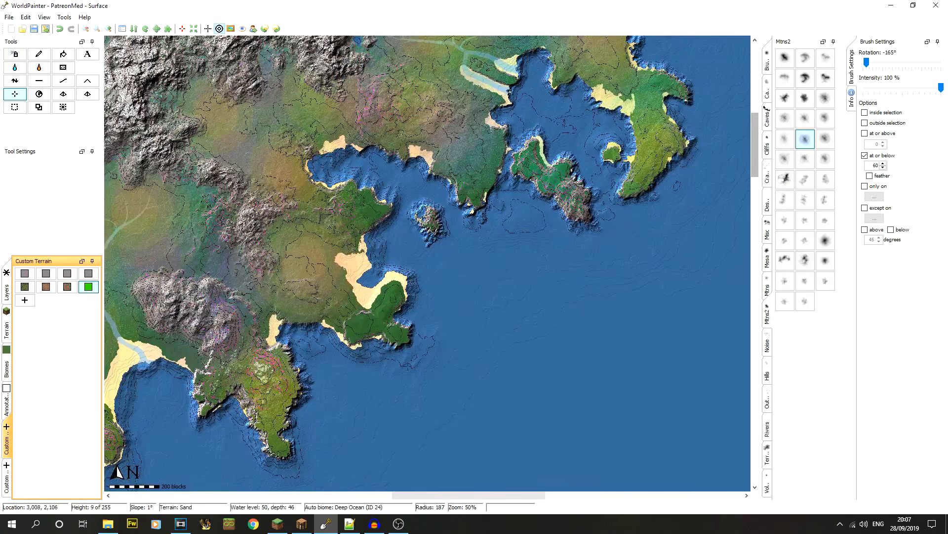
left_click_drag(432, 492, 277, 493)
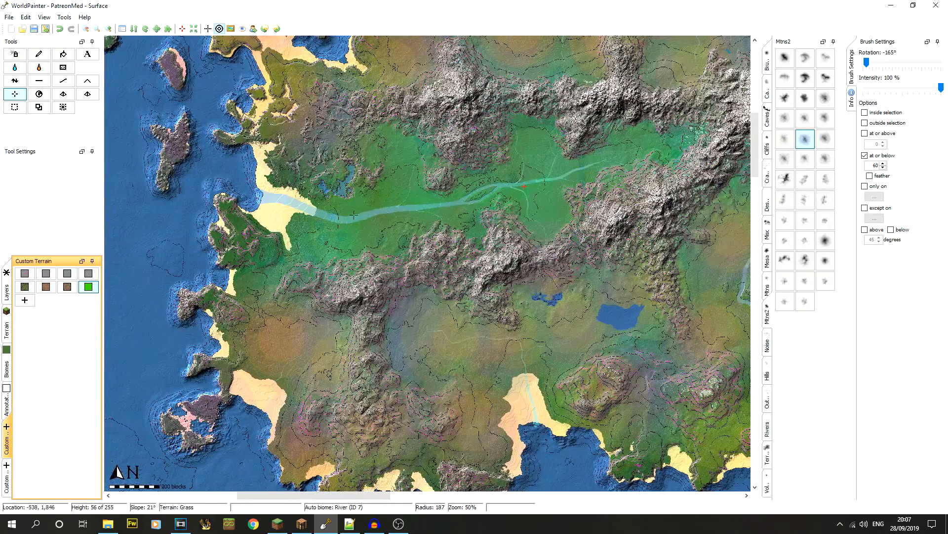
left_click(7, 478)
left_click(20, 314)
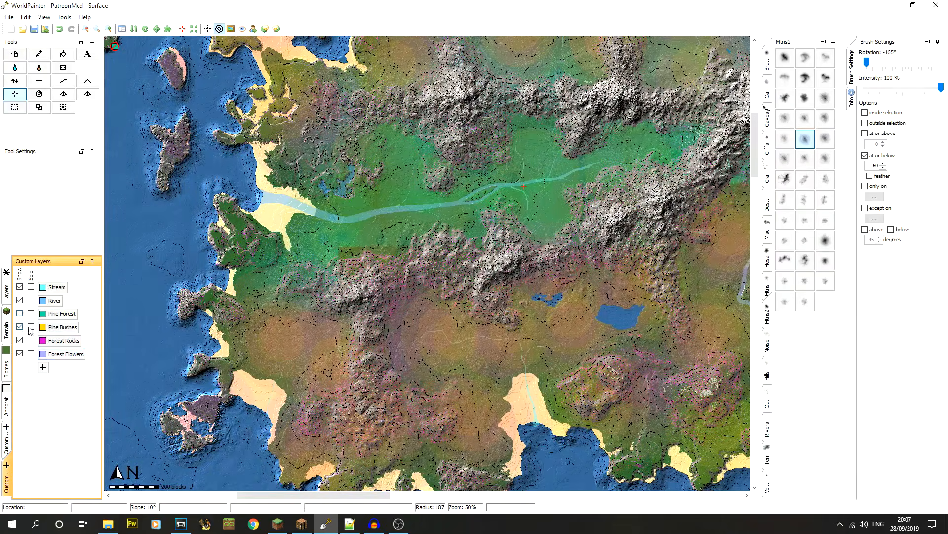
left_click(85, 28)
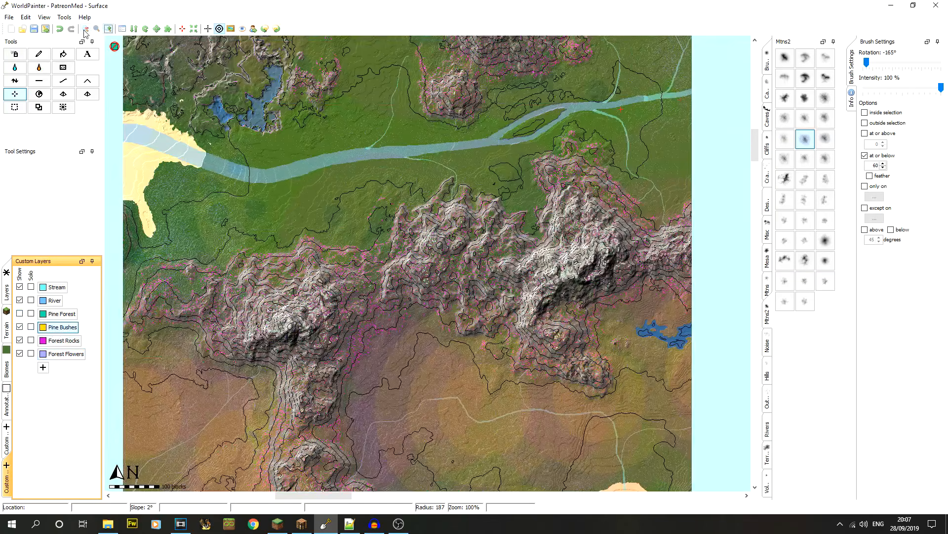
left_click(85, 31)
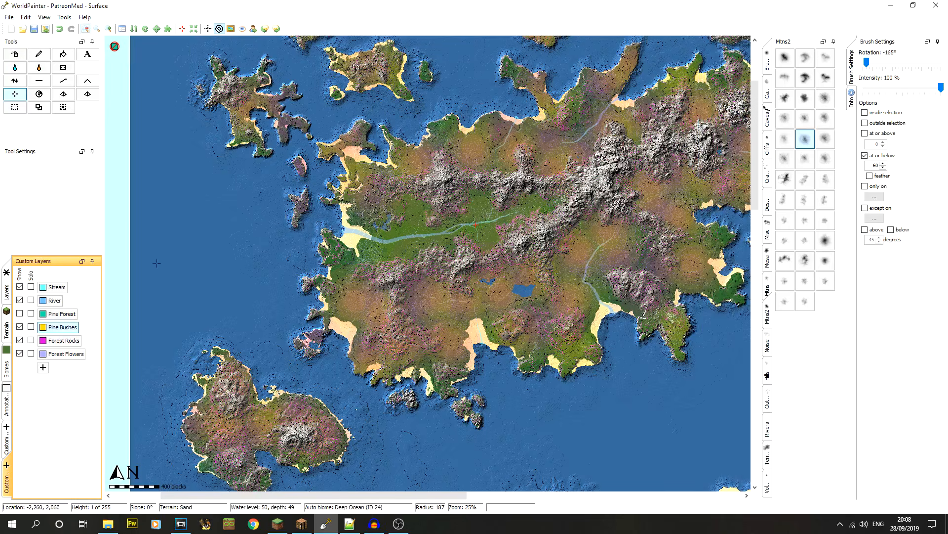
left_click(109, 28)
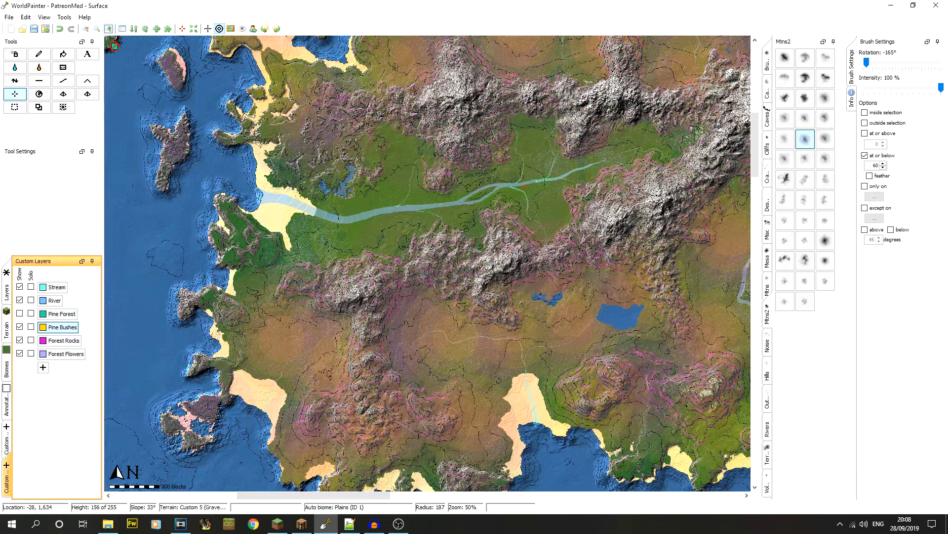
left_click(19, 313)
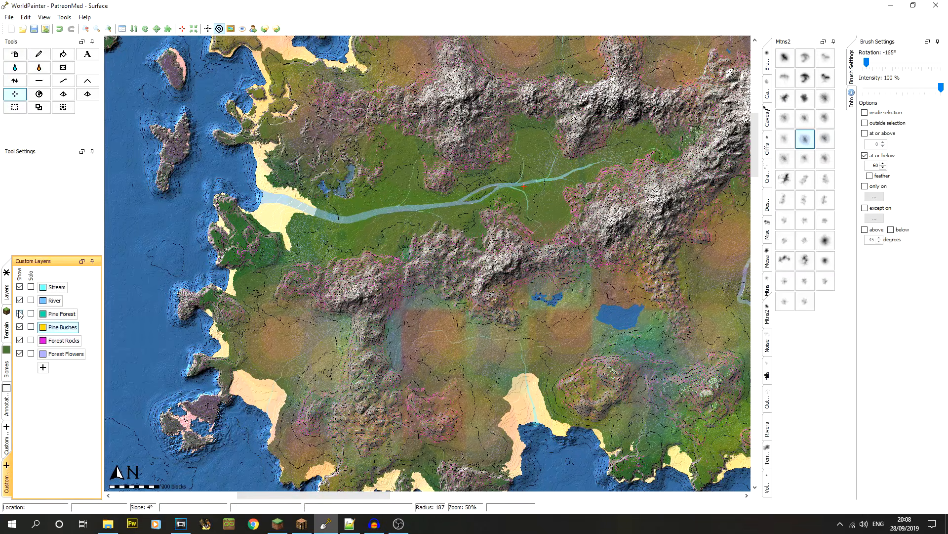
left_click(86, 29)
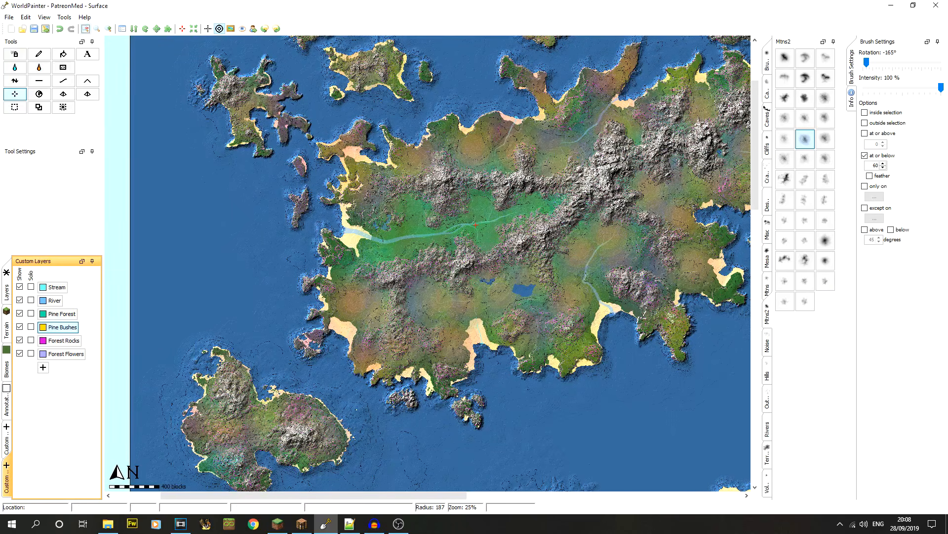
Switch to the Minecraft window to check the forest map in the game
left_click(302, 525)
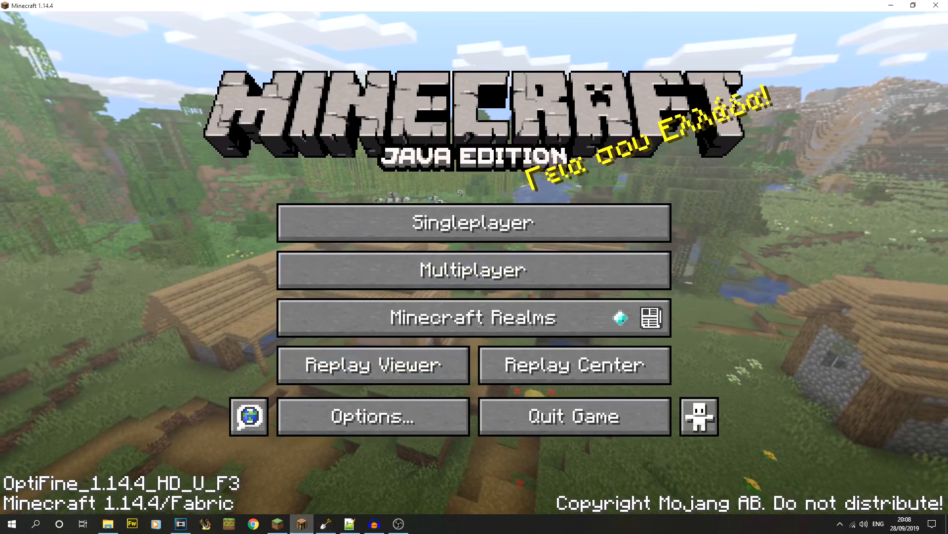
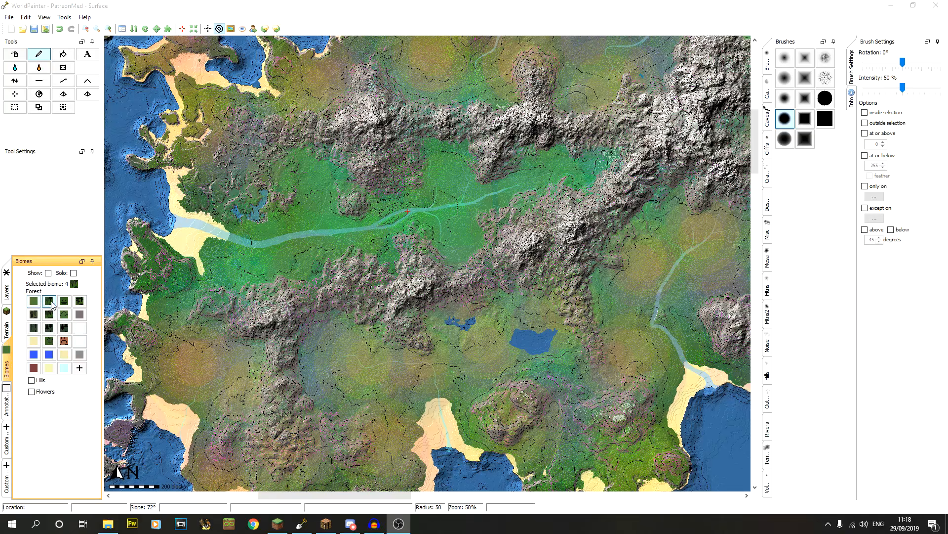
Look through the options of the Forest and Mountains biomes, including Wooded and Gravelly, and the settings for a custom biome
left_click(49, 302)
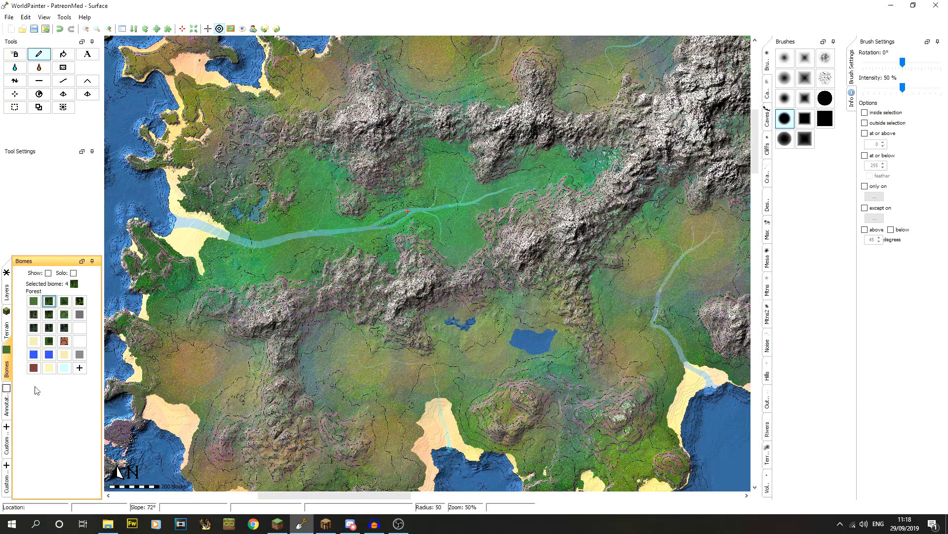
left_click(49, 302)
left_click(30, 381)
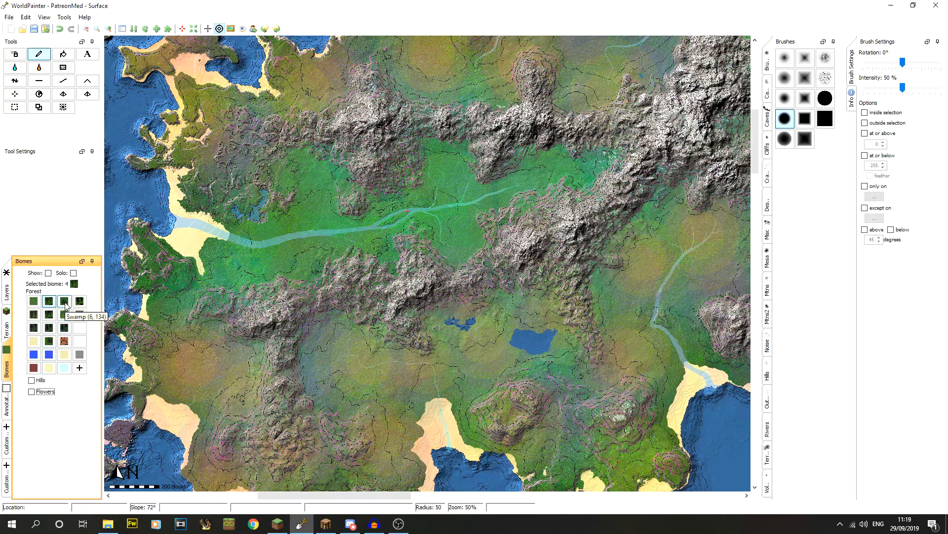
left_click(65, 315)
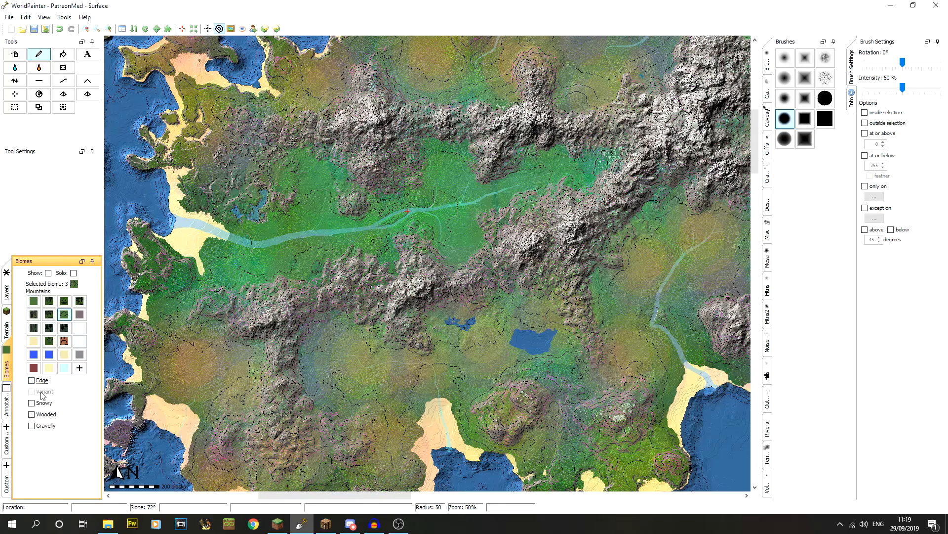
left_click(31, 403)
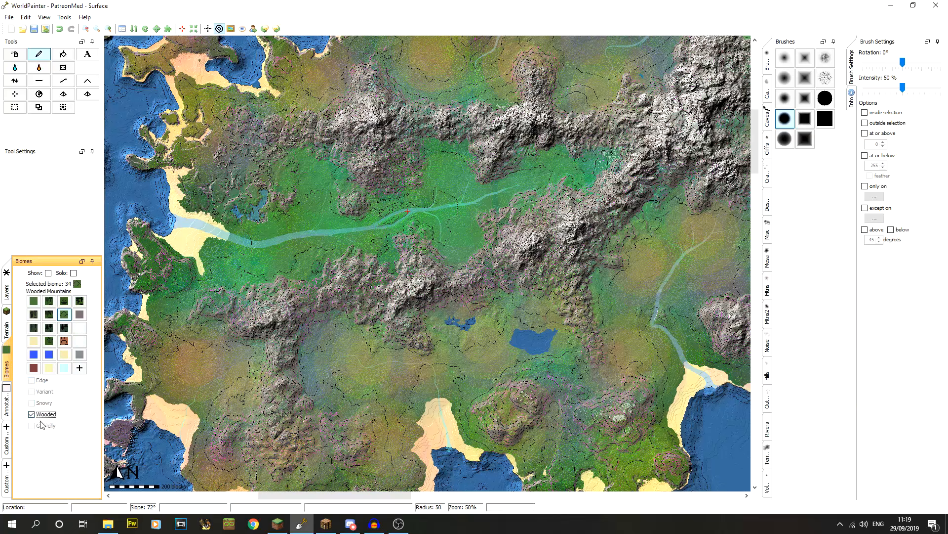
left_click(32, 426)
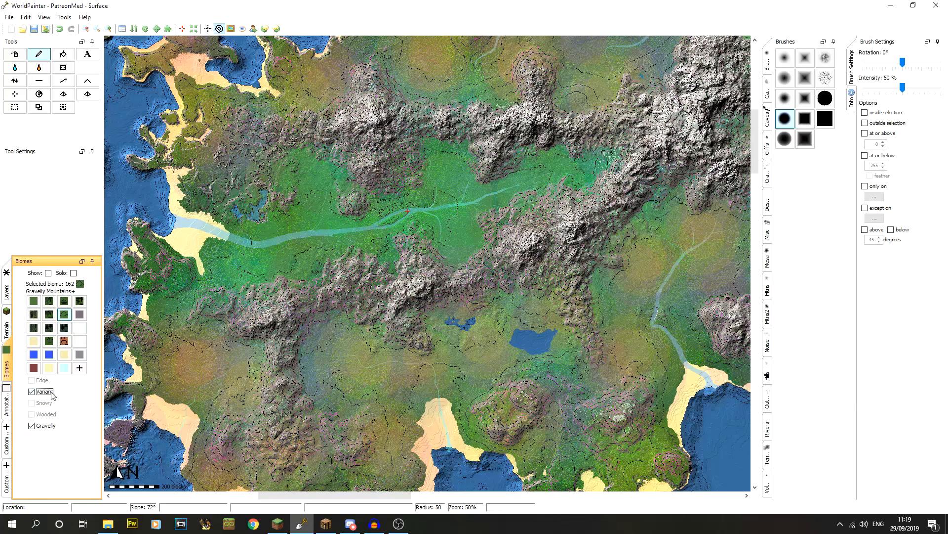
left_click(47, 426)
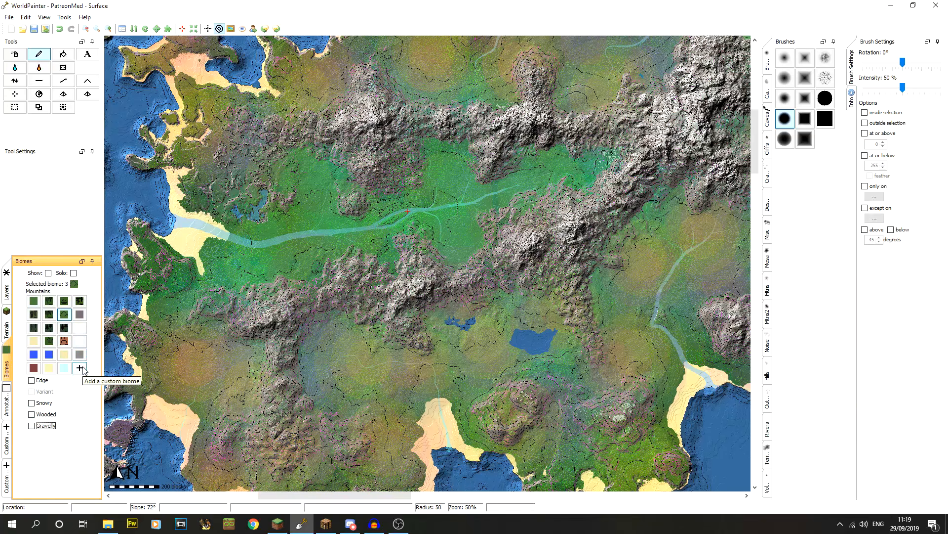
left_click(80, 367)
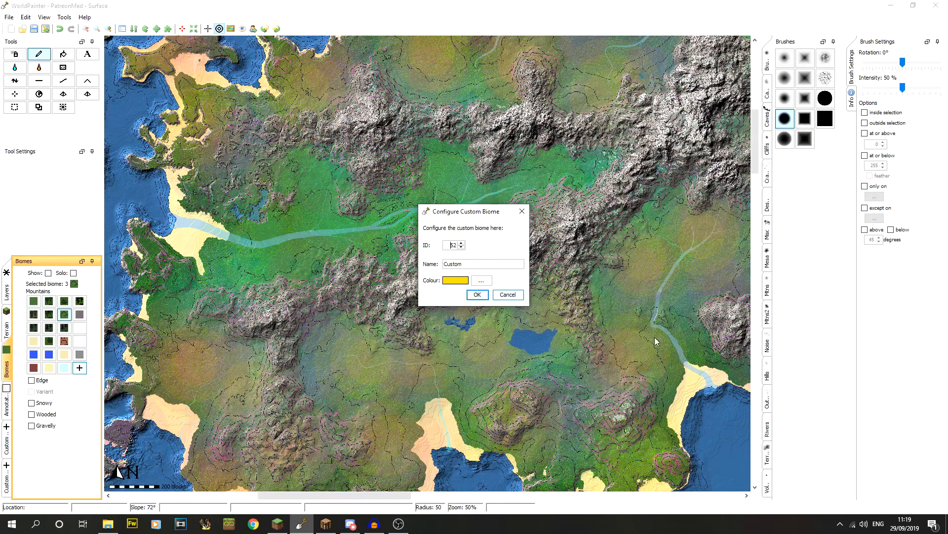
left_click(508, 294)
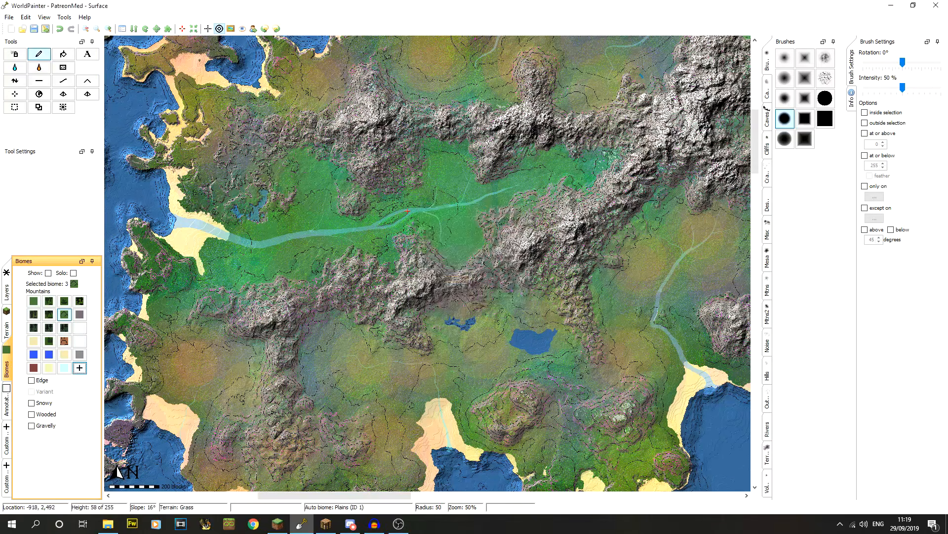
Choose the Forest biome, set the brush intensity to 100 %, and restrict painting to only on the Pine Forest layer
left_click(49, 301)
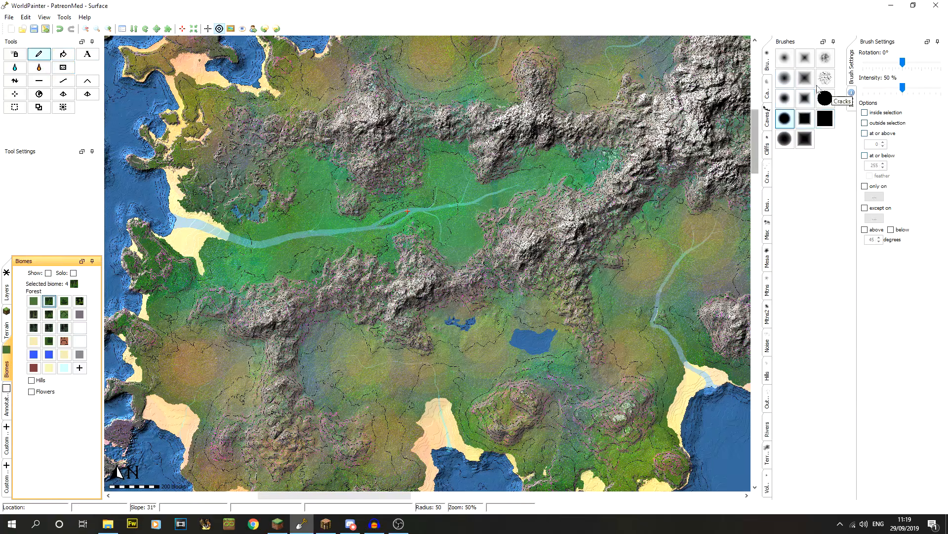
left_click(789, 66)
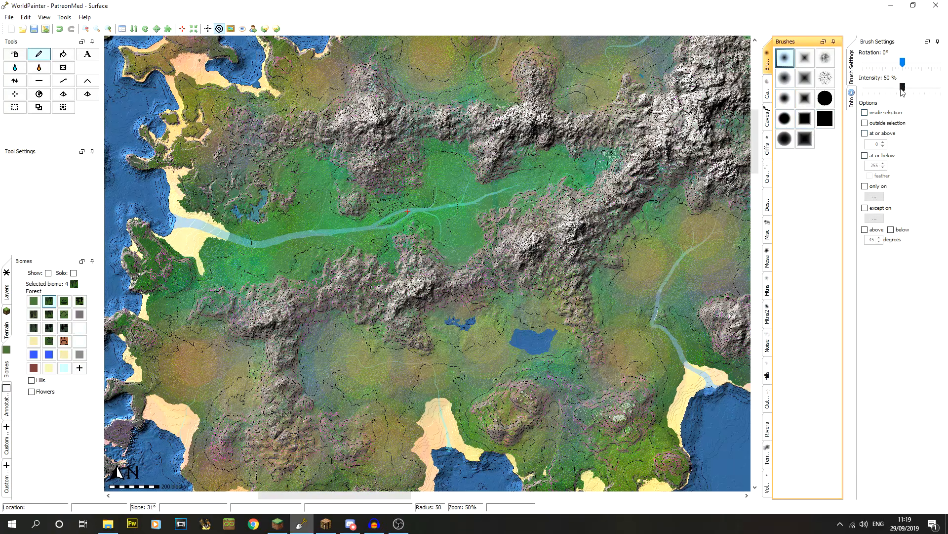
left_click_drag(902, 89, 931, 91)
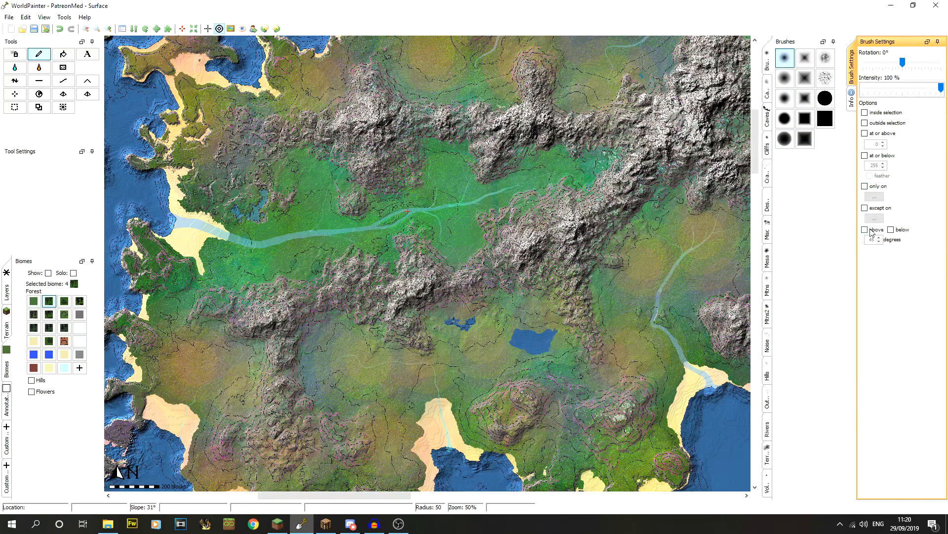
left_click(875, 196)
mouse_move(939, 244)
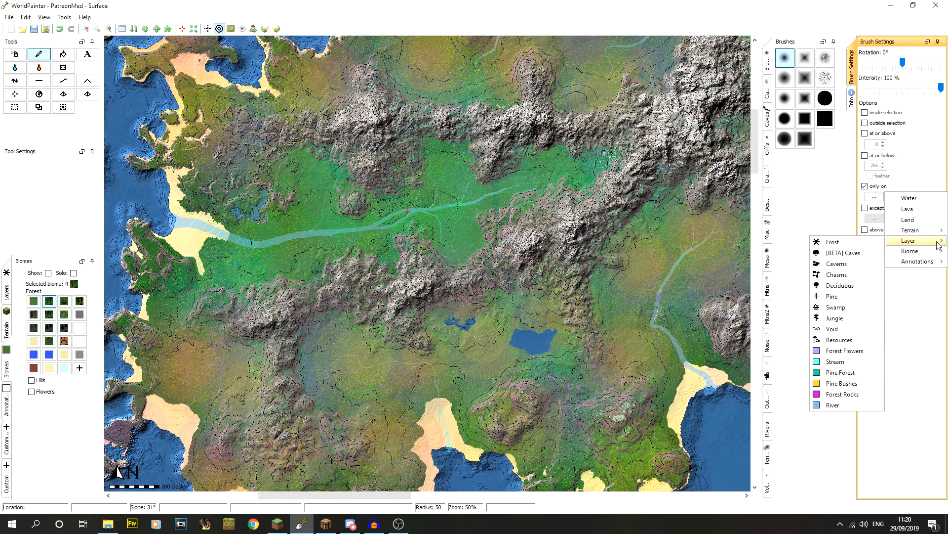
left_click(840, 372)
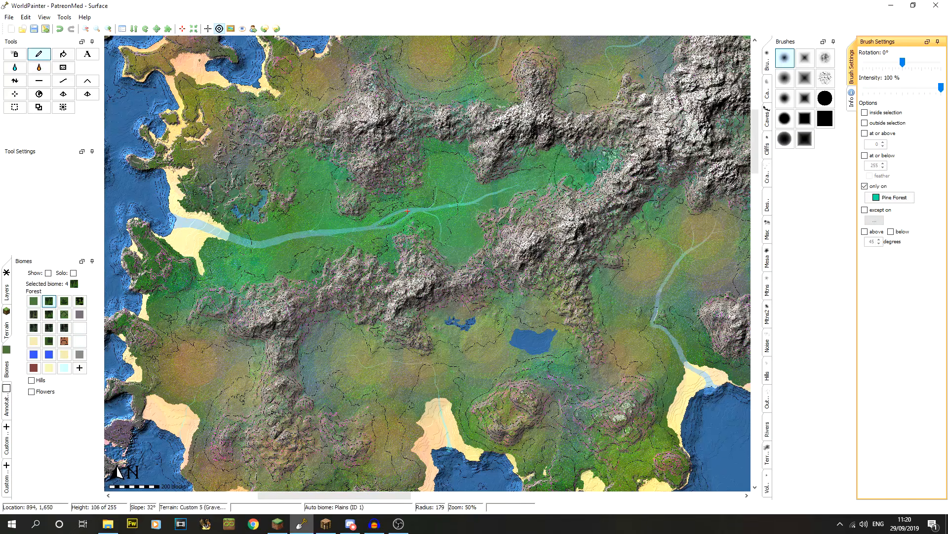
Paint the Forest biome over the eastern and central parts of the river valley with a large soft round brush
left_click(784, 98)
mouse_move(590, 158)
left_mouse_down()
mouse_move(570, 176)
mouse_move(578, 178)
mouse_move(531, 158)
mouse_move(519, 163)
mouse_move(501, 190)
mouse_move(545, 174)
mouse_move(486, 198)
mouse_move(489, 227)
mouse_move(516, 215)
left_mouse_up()
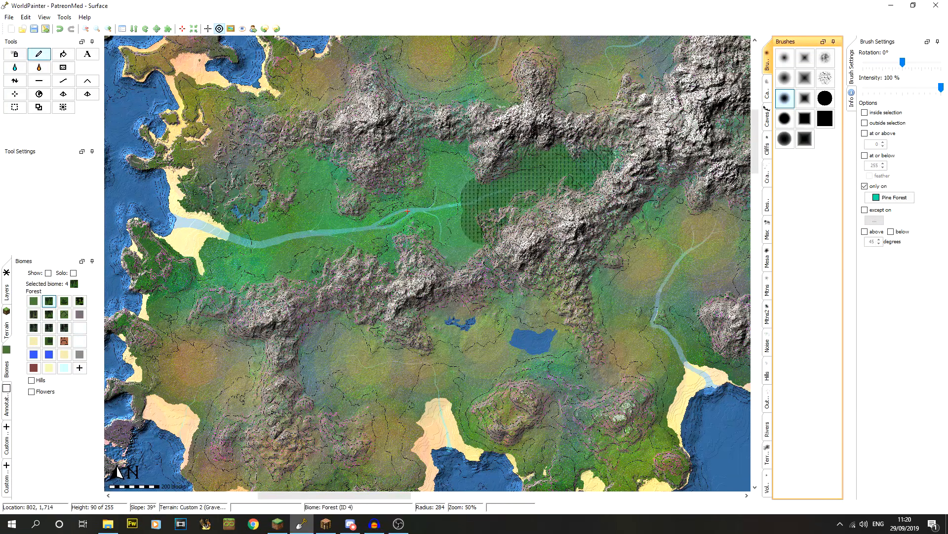
mouse_move(475, 202)
left_mouse_down()
mouse_move(541, 212)
mouse_move(445, 210)
mouse_move(459, 249)
mouse_move(451, 187)
mouse_move(424, 178)
mouse_move(460, 153)
mouse_move(444, 205)
mouse_move(467, 185)
mouse_move(446, 154)
mouse_move(523, 166)
mouse_move(390, 247)
mouse_move(373, 290)
mouse_move(404, 209)
mouse_move(401, 176)
mouse_move(380, 198)
mouse_move(381, 161)
mouse_move(375, 232)
left_mouse_up()
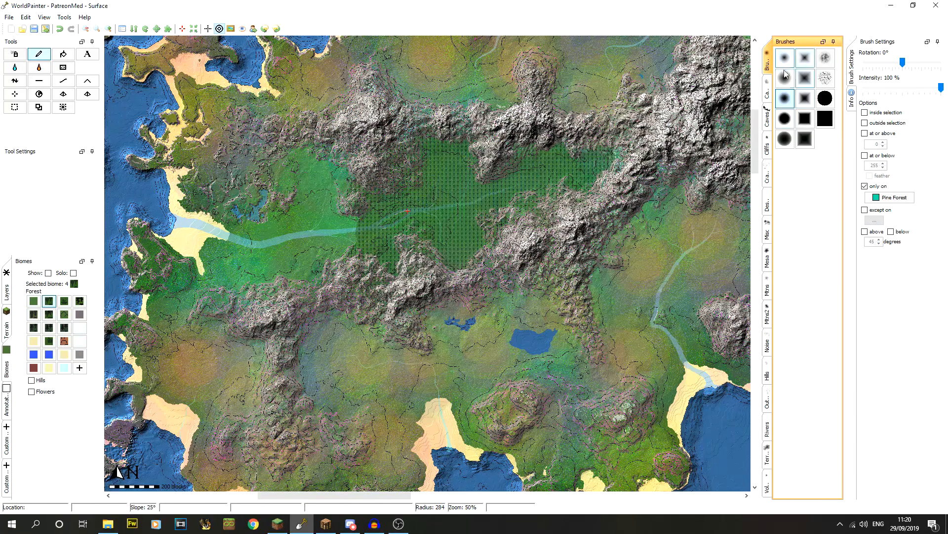
Spray the Forest biome over the western river valley with a speckled round brush at 43 % intensity
left_click(942, 91)
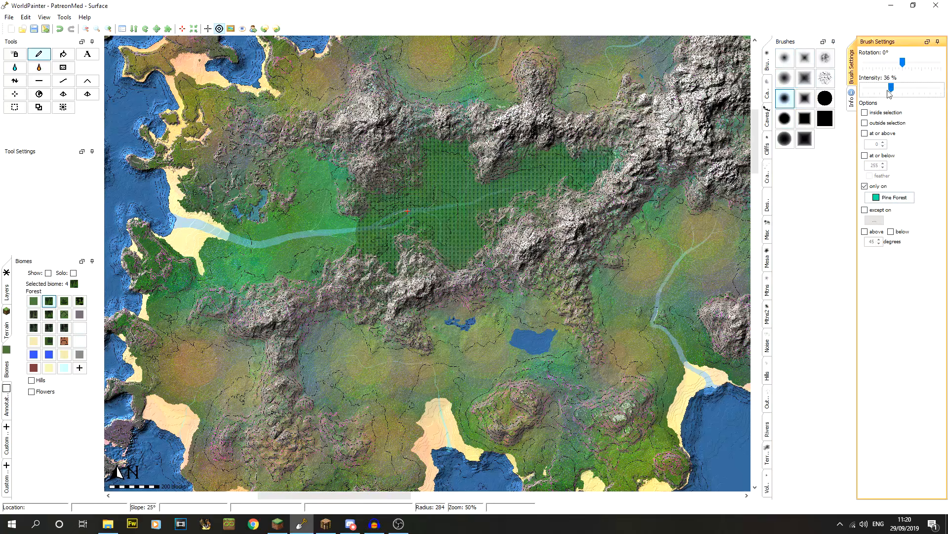
left_click(20, 56)
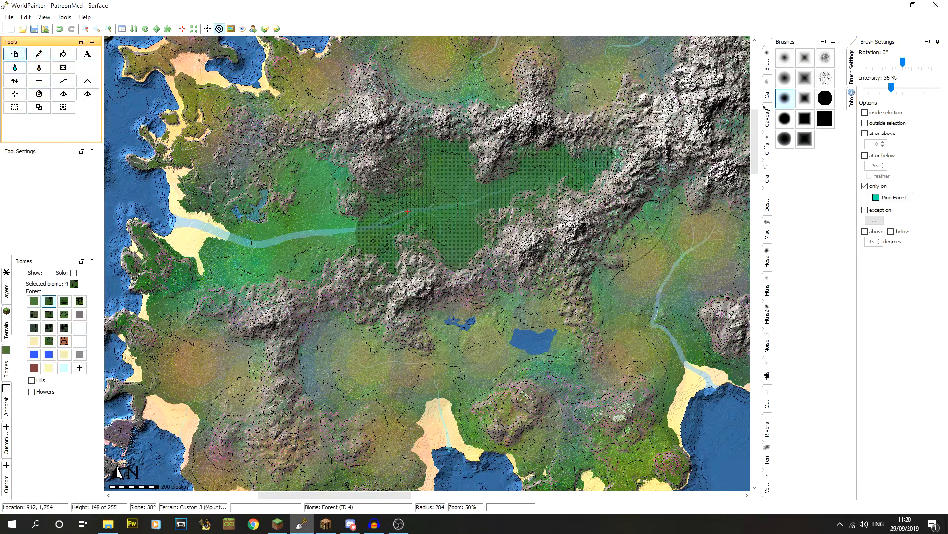
left_click(834, 56)
mouse_move(892, 87)
left_mouse_down()
mouse_move(907, 89)
mouse_move(898, 91)
left_mouse_up()
scroll(336, 252, "down", 2)
mouse_move(348, 250)
left_mouse_down()
mouse_move(302, 265)
mouse_move(317, 159)
mouse_move(361, 256)
mouse_move(322, 270)
mouse_move(301, 258)
mouse_move(340, 216)
mouse_move(299, 235)
mouse_move(326, 237)
mouse_move(296, 236)
mouse_move(285, 262)
left_mouse_up()
Spray the Forest biome over the forested land south of the valley and across the central mountain range
scroll(349, 337, "down", 2)
mouse_move(342, 341)
left_mouse_down()
mouse_move(330, 347)
mouse_move(393, 335)
mouse_move(504, 288)
mouse_move(435, 321)
mouse_move(208, 324)
mouse_move(276, 375)
mouse_move(378, 413)
mouse_move(430, 390)
left_mouse_up()
left_click(60, 29)
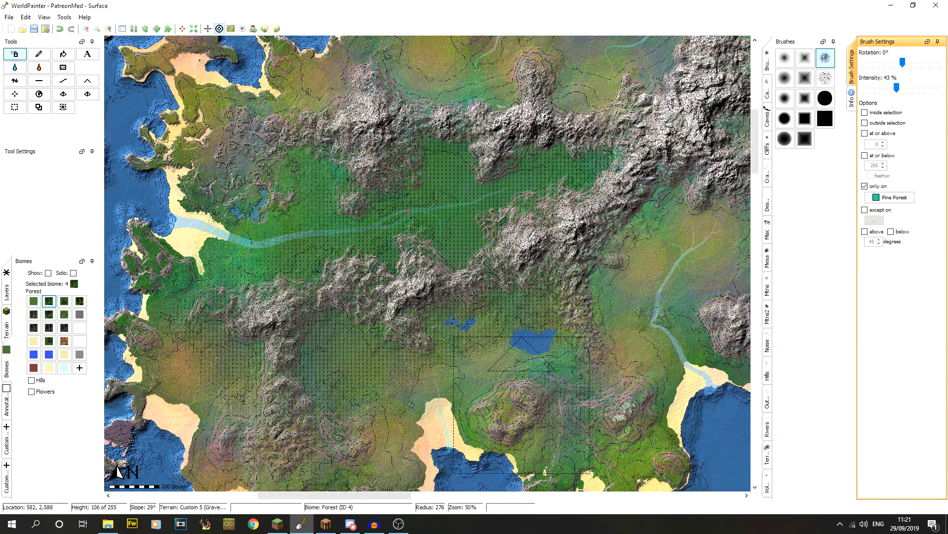
mouse_move(604, 290)
left_mouse_down()
mouse_move(618, 236)
mouse_move(602, 311)
mouse_move(583, 99)
mouse_move(565, 104)
mouse_move(622, 107)
mouse_move(448, 111)
mouse_move(430, 94)
mouse_move(326, 94)
mouse_move(416, 131)
left_mouse_up()
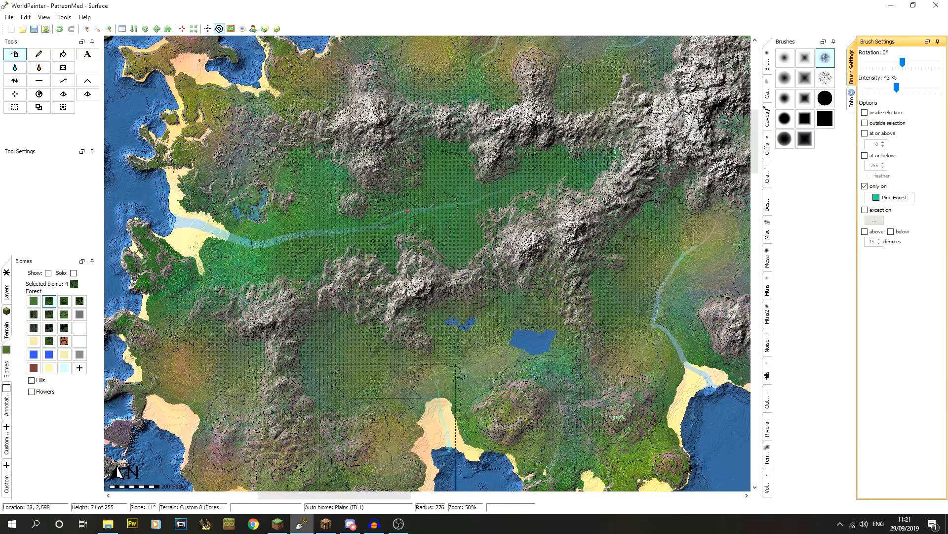
Spray the Forest biome over the forested land north and east of the main mountain range
left_click_drag(394, 501, 487, 500)
mouse_move(369, 248)
left_mouse_down()
mouse_move(336, 267)
mouse_move(311, 237)
mouse_move(285, 280)
mouse_move(319, 326)
mouse_move(412, 316)
mouse_move(429, 237)
mouse_move(384, 134)
mouse_move(410, 173)
left_mouse_up()
left_click_drag(755, 141, 755, 101)
mouse_move(480, 244)
left_mouse_down()
mouse_move(474, 232)
mouse_move(420, 217)
mouse_move(343, 299)
mouse_move(296, 292)
mouse_move(504, 302)
mouse_move(549, 322)
mouse_move(494, 391)
left_mouse_up()
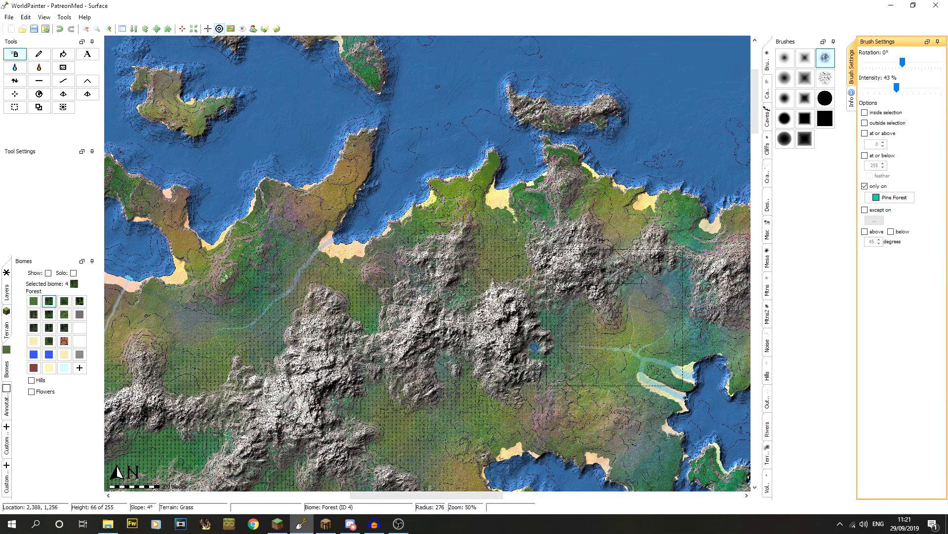
Reduce the brush radius to 180 and spray the Forest biome around the mountains in the northeast of the continent
left_click_drag(388, 498, 477, 498)
scroll(326, 301, "down", 4)
mouse_move(326, 301)
left_mouse_down()
mouse_move(351, 310)
mouse_move(385, 286)
mouse_move(375, 321)
left_mouse_up()
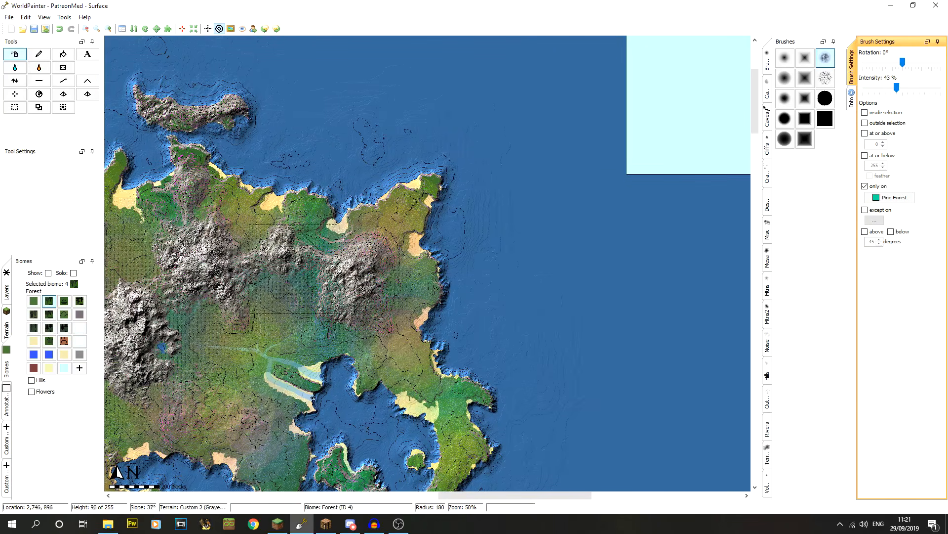
left_click(25, 17)
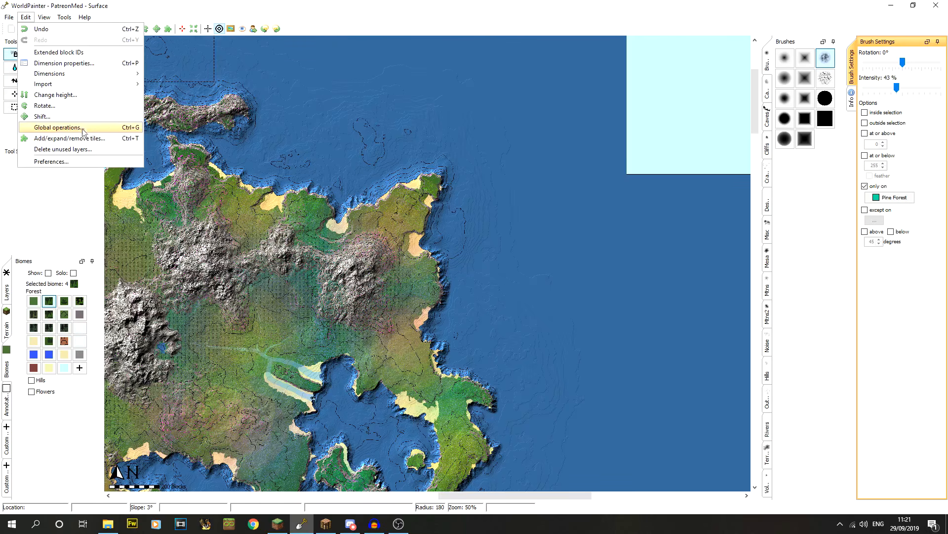
left_click(82, 128)
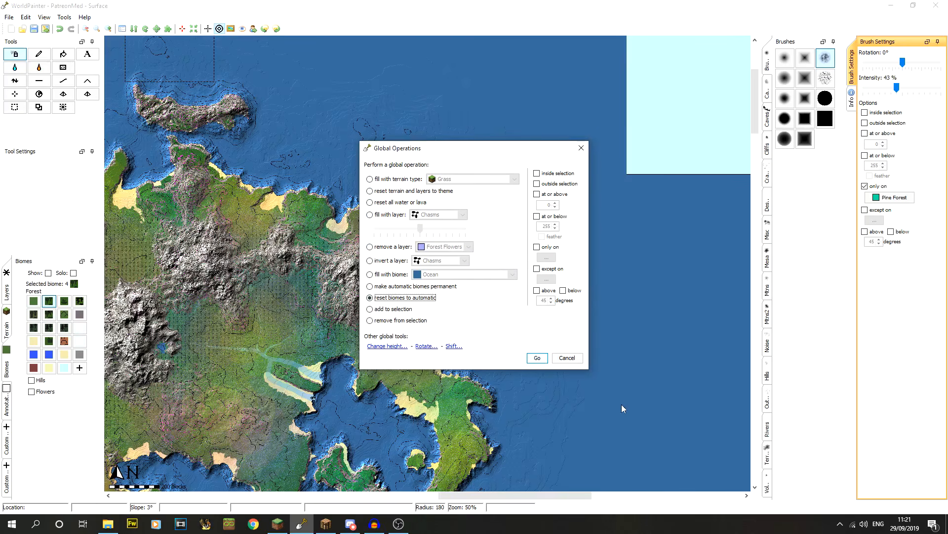
left_click(581, 363)
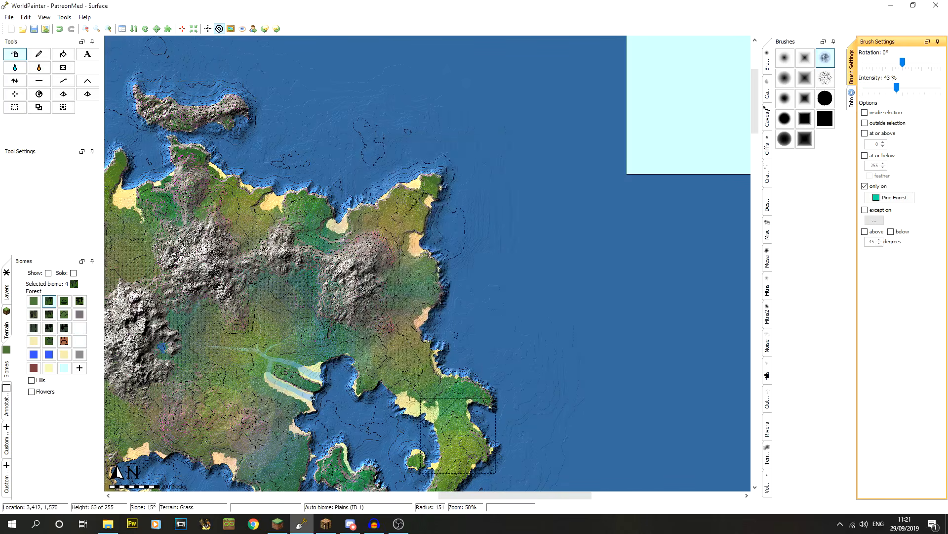
Enlarge the brush radius to 266 and spray the Forest biome over the remaining eastern lowlands
scroll(212, 339, "up", 5)
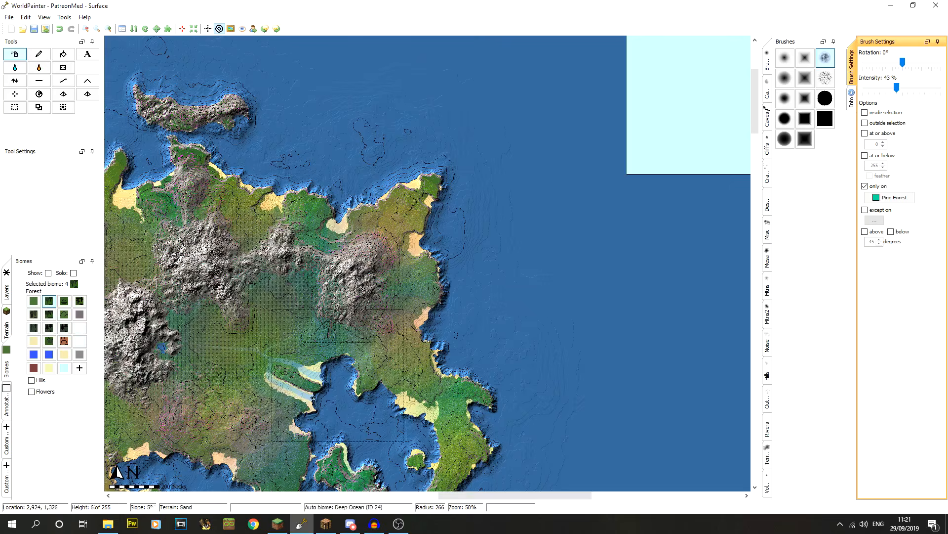
left_click_drag(467, 495, 457, 495)
left_click_drag(398, 495, 396, 495)
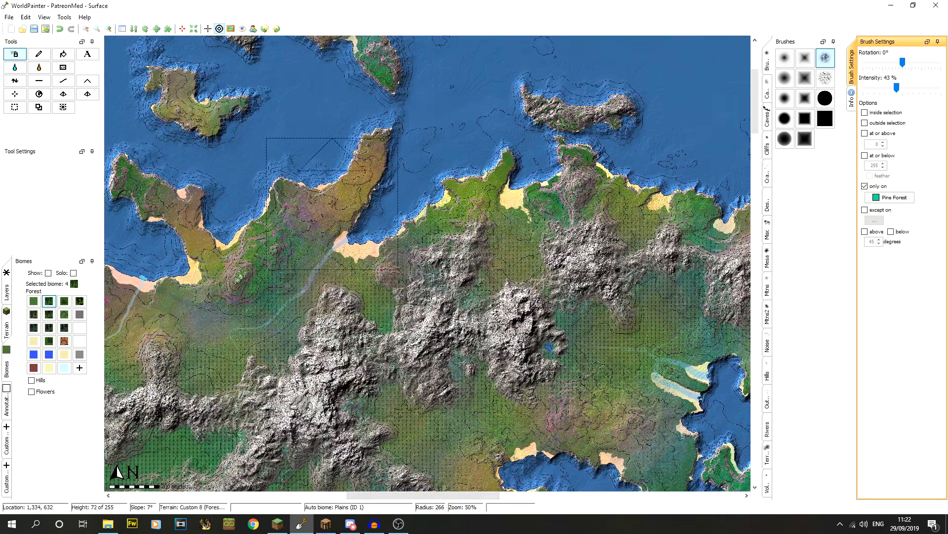
Run a global operation that fills with the River biome only on the Stream layer
left_click(44, 17)
mouse_move(28, 18)
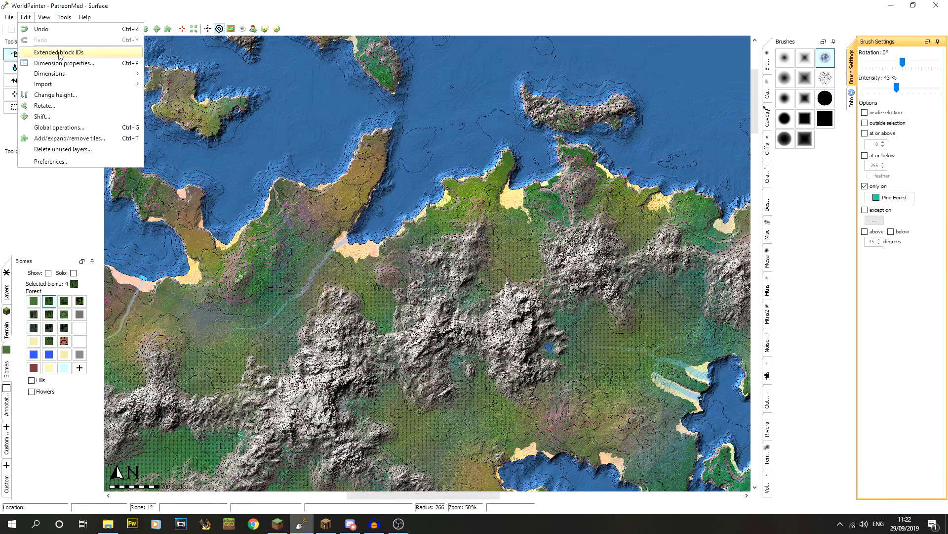
left_click(56, 129)
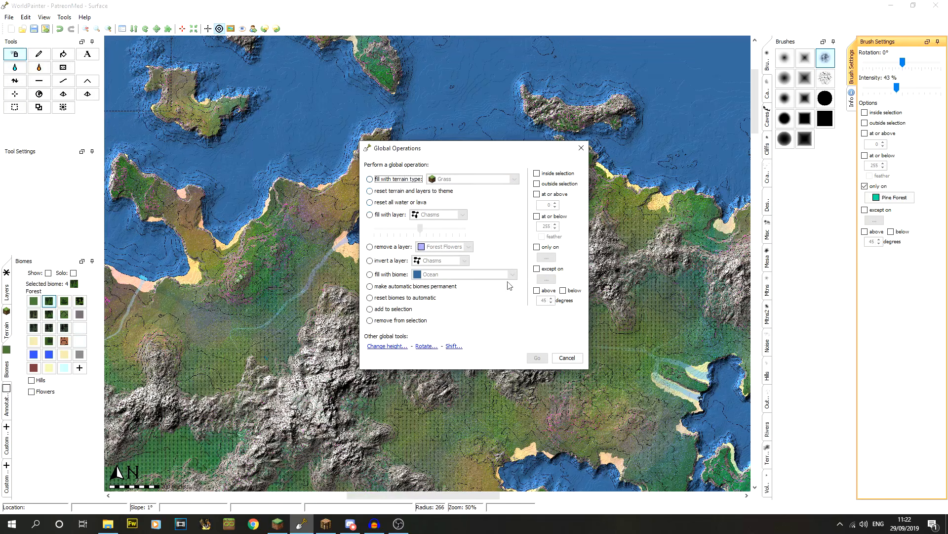
left_click(386, 276)
left_click(464, 274)
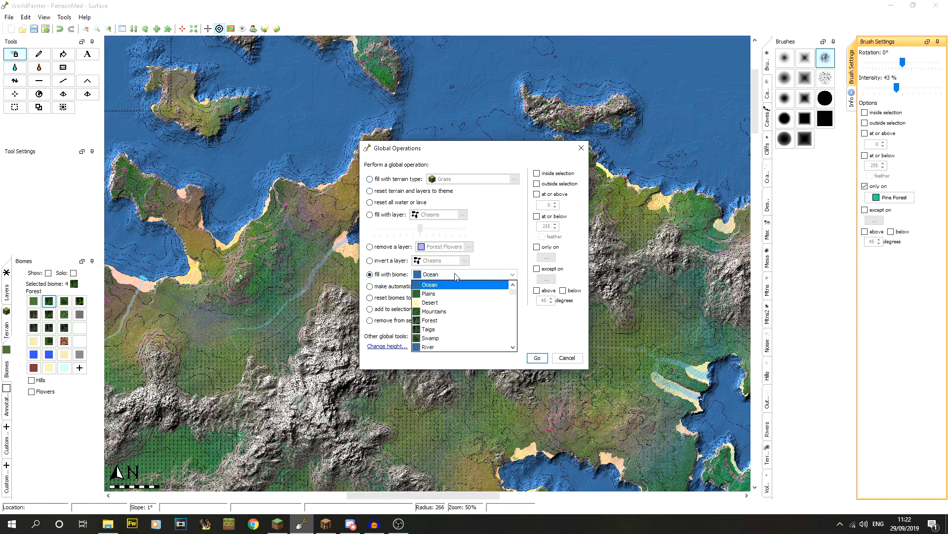
left_click(445, 341)
left_click(537, 247)
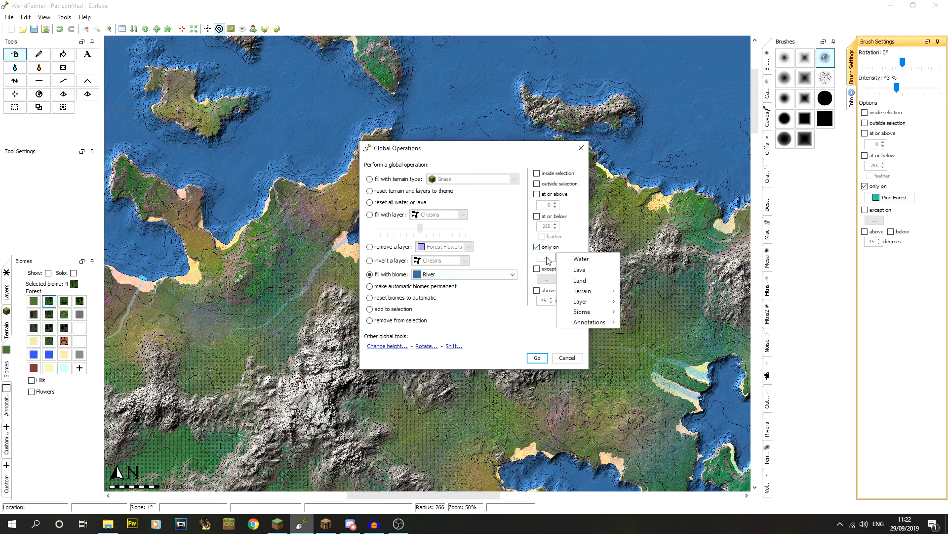
mouse_move(590, 302)
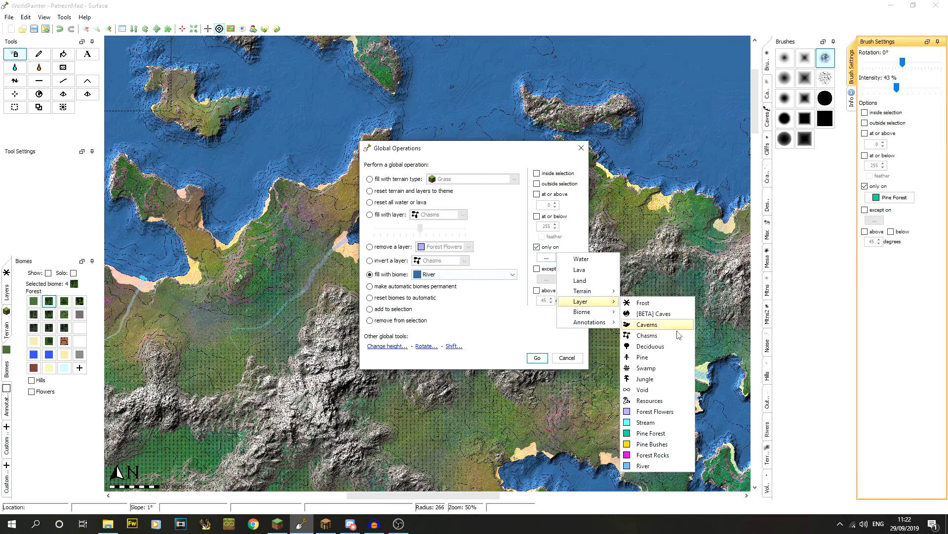
left_click(646, 422)
left_click(537, 358)
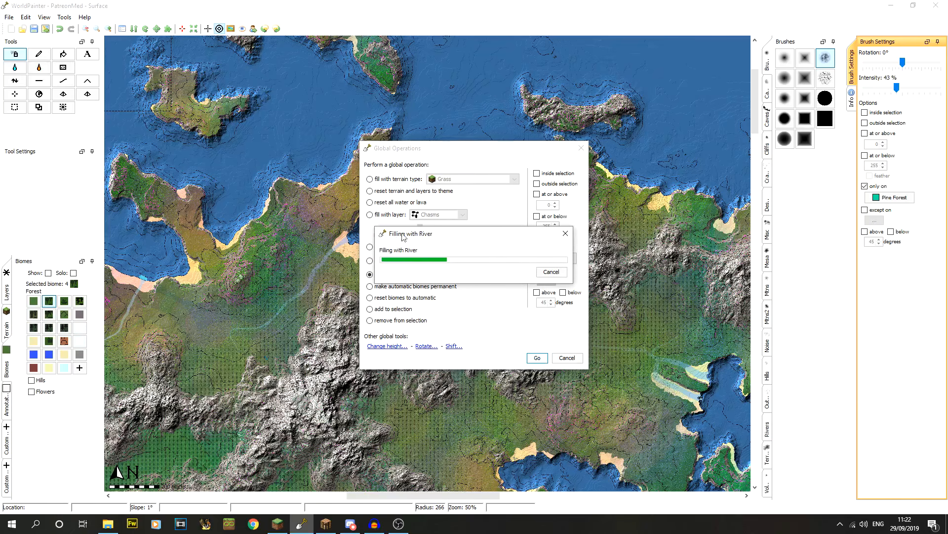
left_click_drag(393, 238, 346, 237)
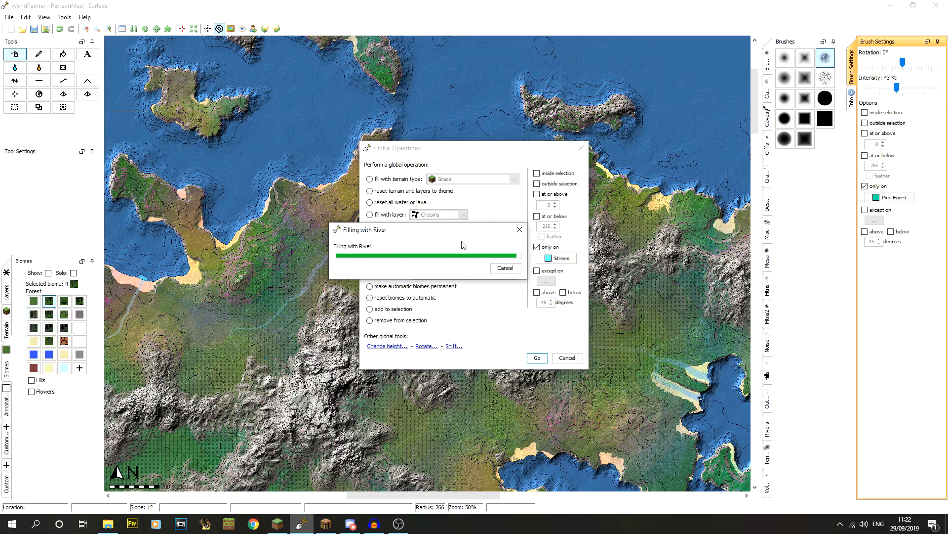
Set up a global operation that fills with the River biome only on the River layer
left_click(25, 17)
mouse_move(44, 17)
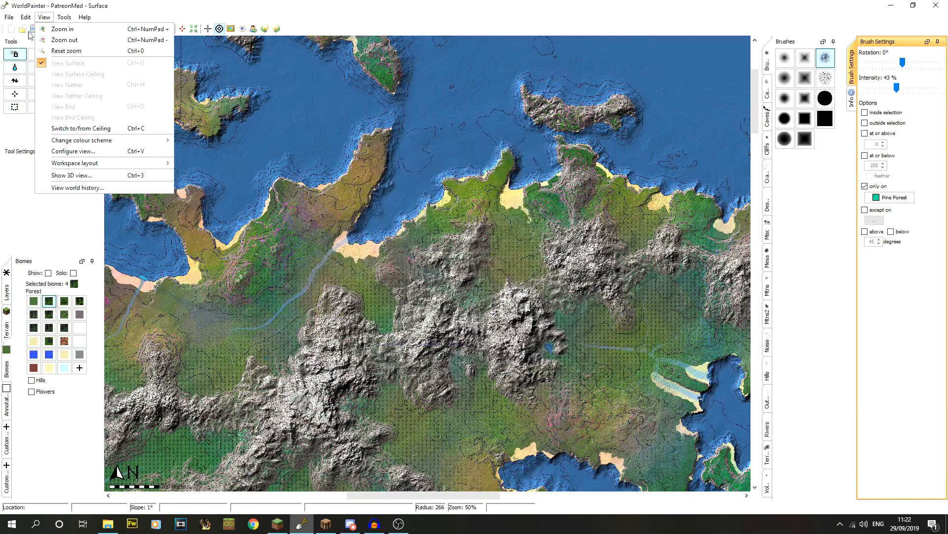
left_click(60, 128)
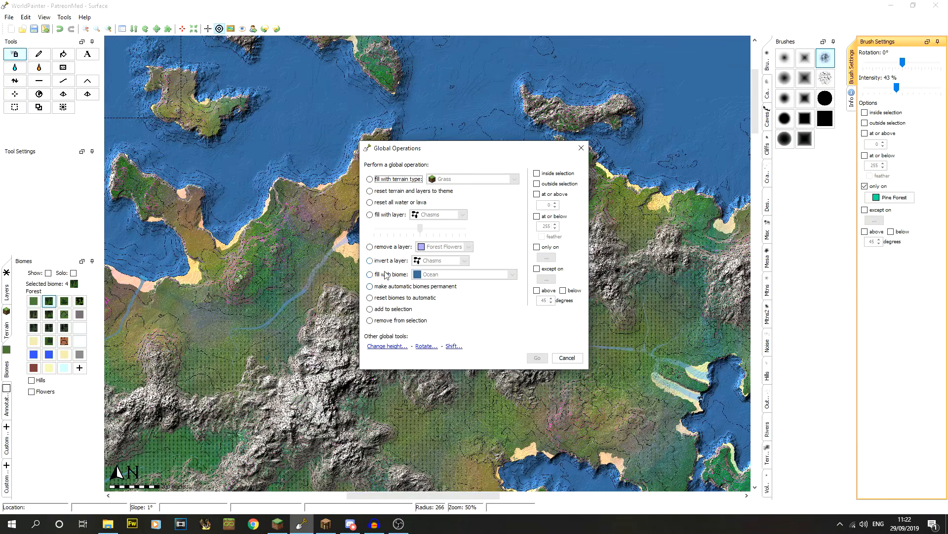
left_click(393, 275)
left_click(470, 275)
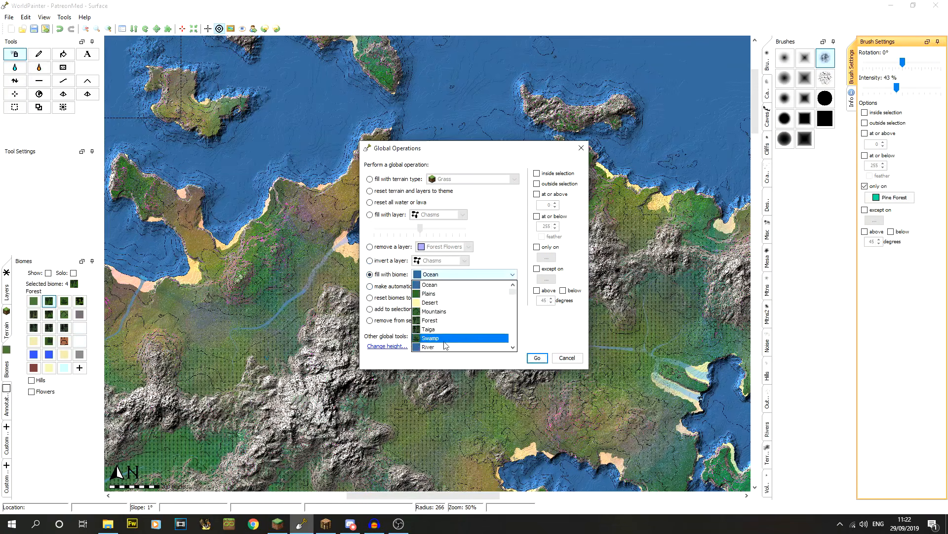
left_click(441, 349)
left_click(551, 247)
left_click(547, 258)
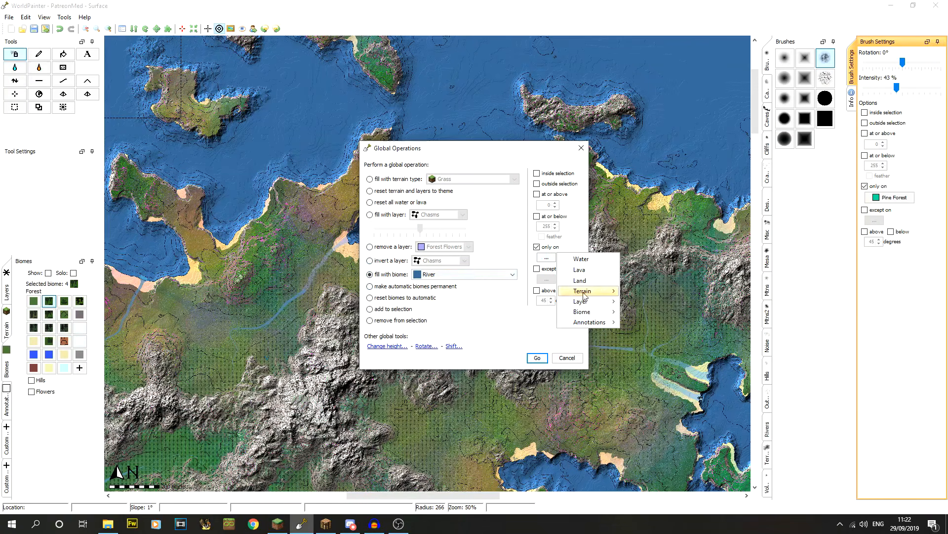
mouse_move(599, 307)
left_click(653, 465)
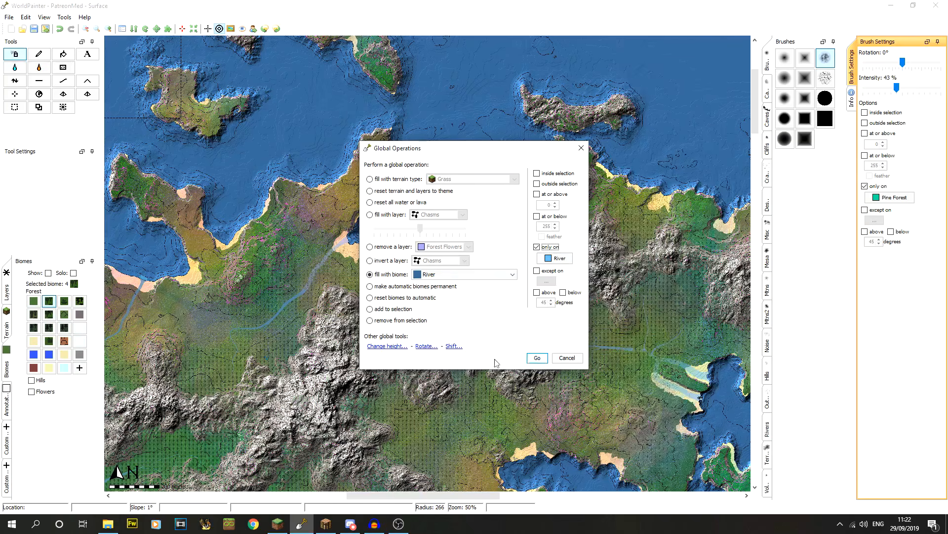
Look through the other biomes available for the fill, keep River, and run the operation
left_click(473, 275)
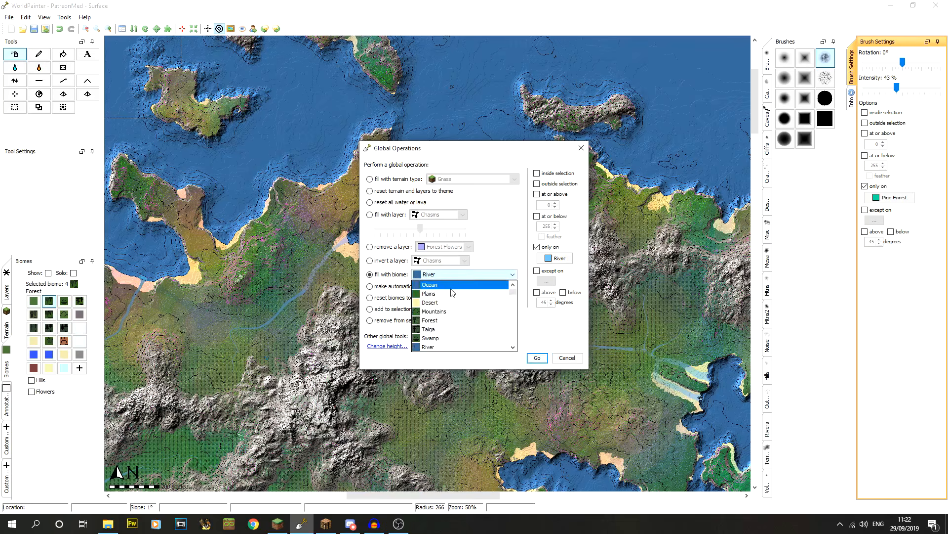
left_click_drag(513, 295, 515, 333)
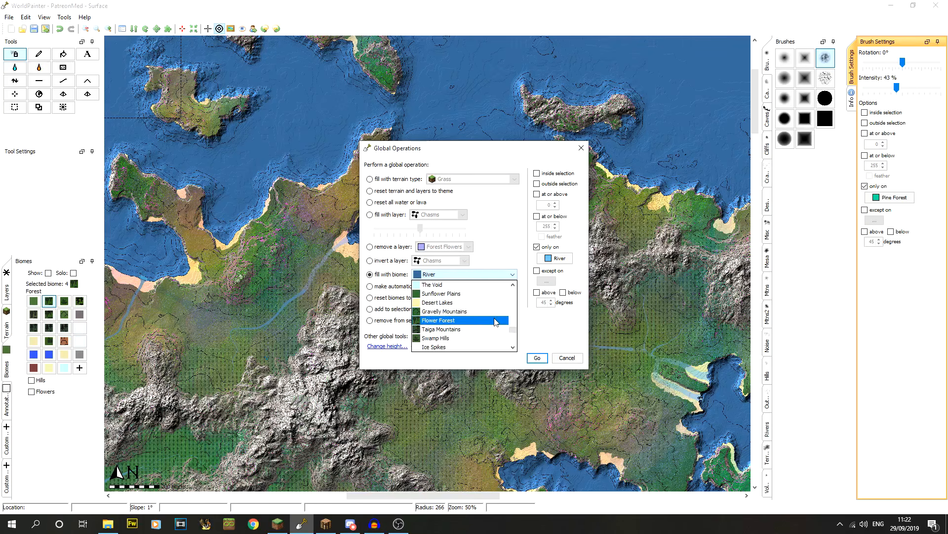
scroll(496, 322, "up", 3)
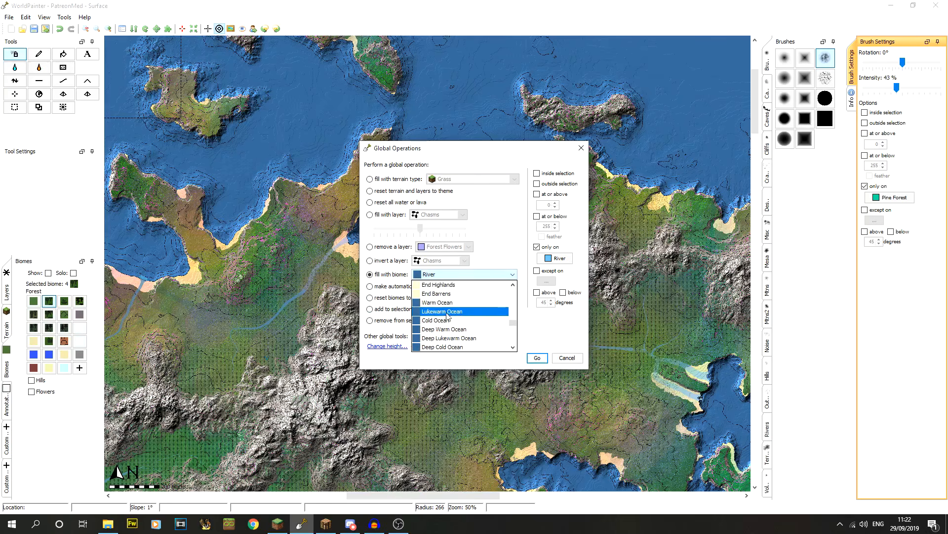
left_click(547, 328)
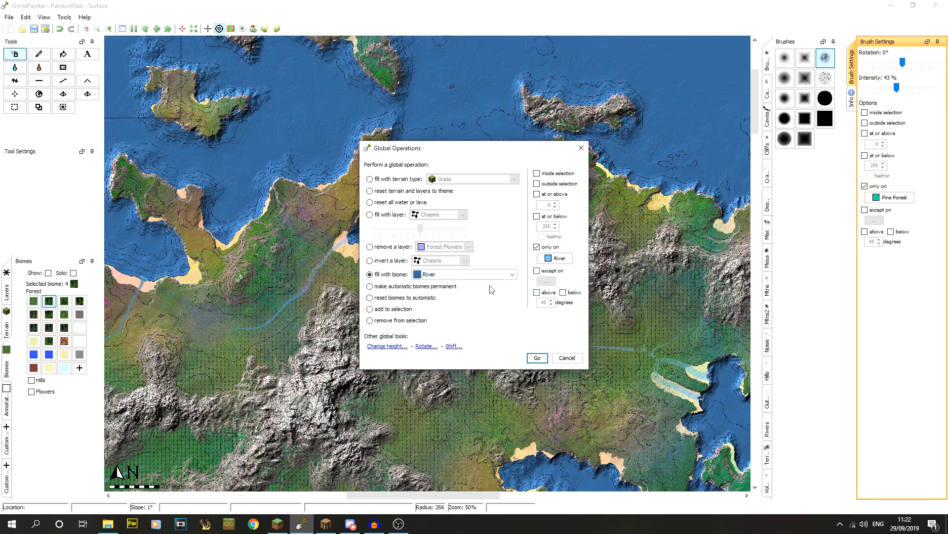
left_click(537, 357)
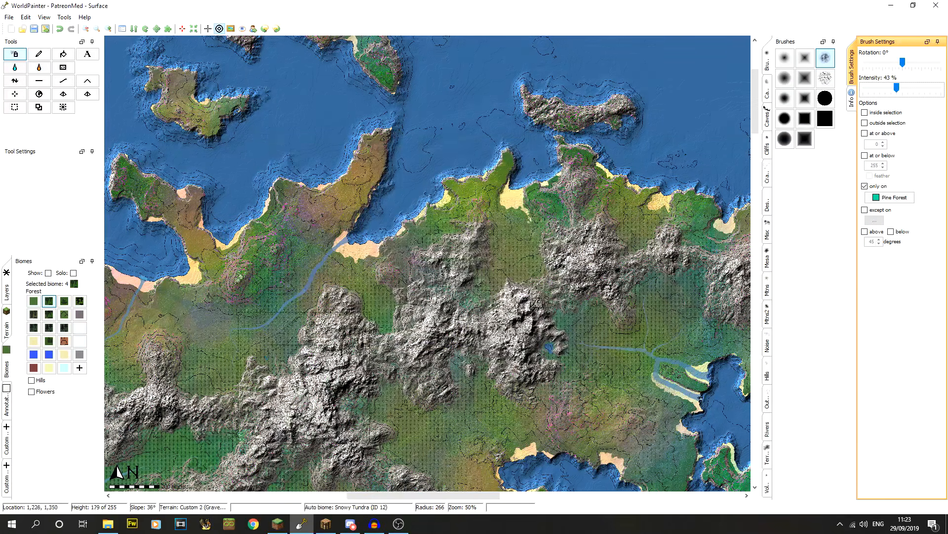
Start another global operation and choose Beach as the biome to fill with
left_click_drag(356, 493, 257, 496)
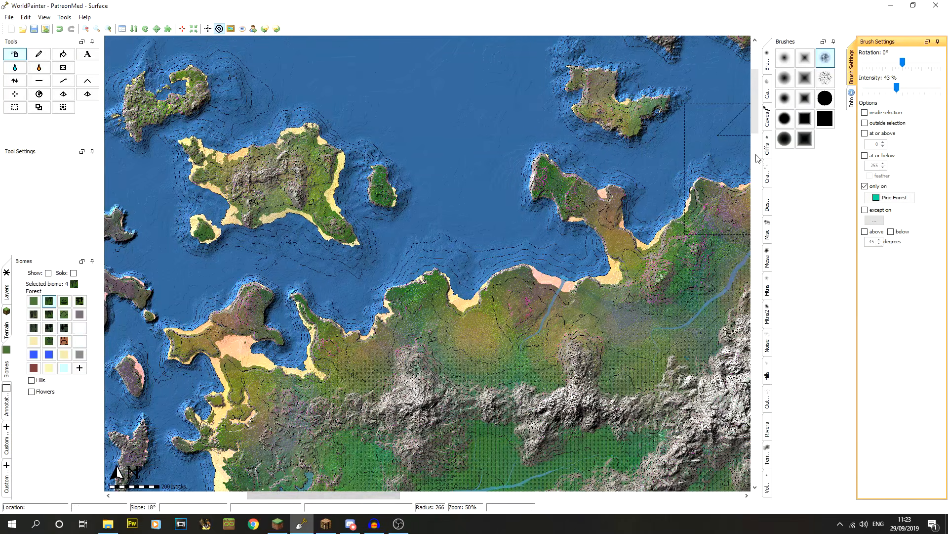
left_click_drag(759, 125, 758, 174)
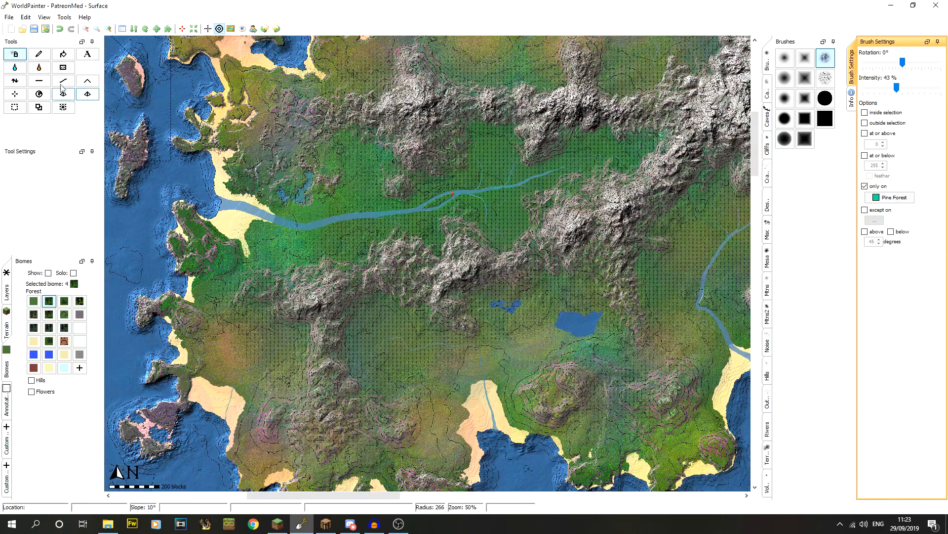
left_click(50, 303)
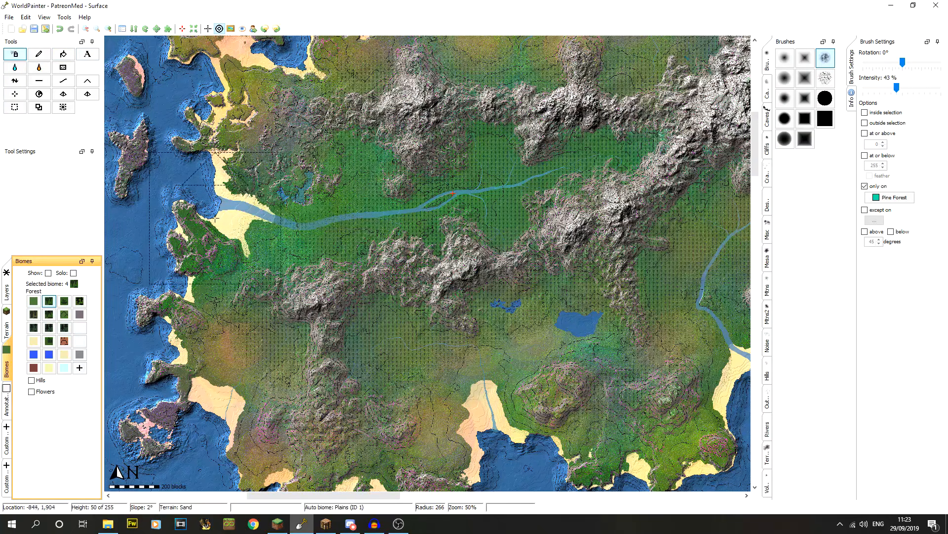
left_click(26, 17)
left_click(74, 129)
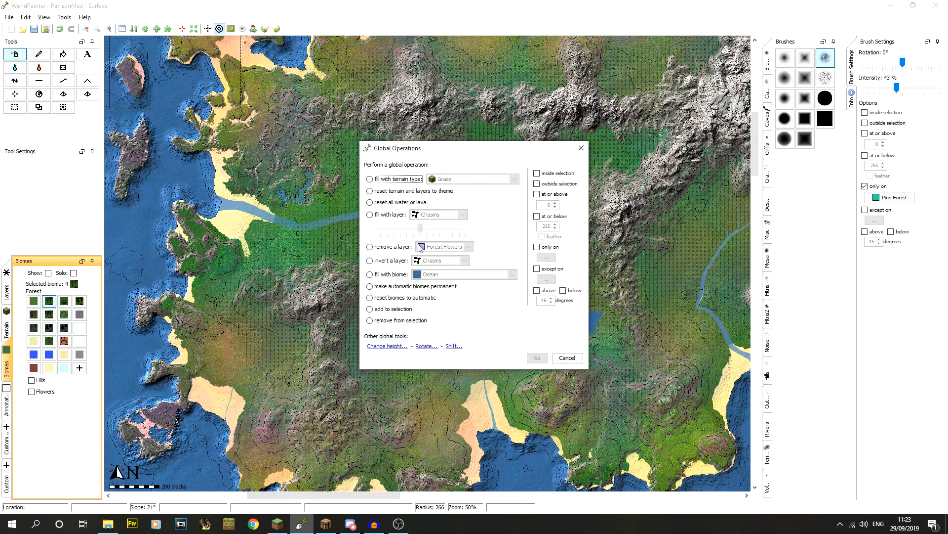
left_click(406, 179)
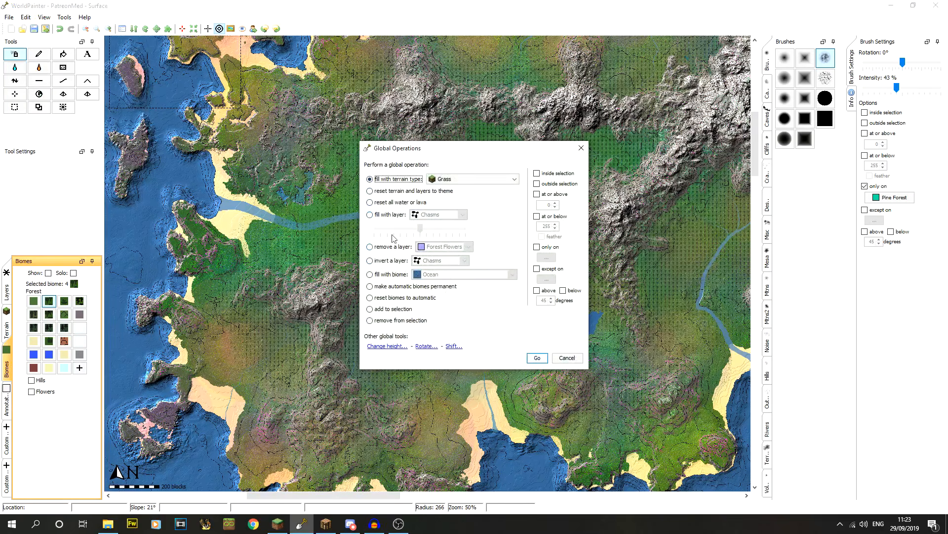
left_click(391, 274)
left_click(459, 274)
left_click(514, 344)
left_click(513, 345)
left_click(513, 345)
left_click(513, 344)
left_click(513, 344)
left_click(514, 344)
left_click(513, 344)
left_click(513, 346)
left_click(513, 345)
left_click(513, 346)
left_click(513, 346)
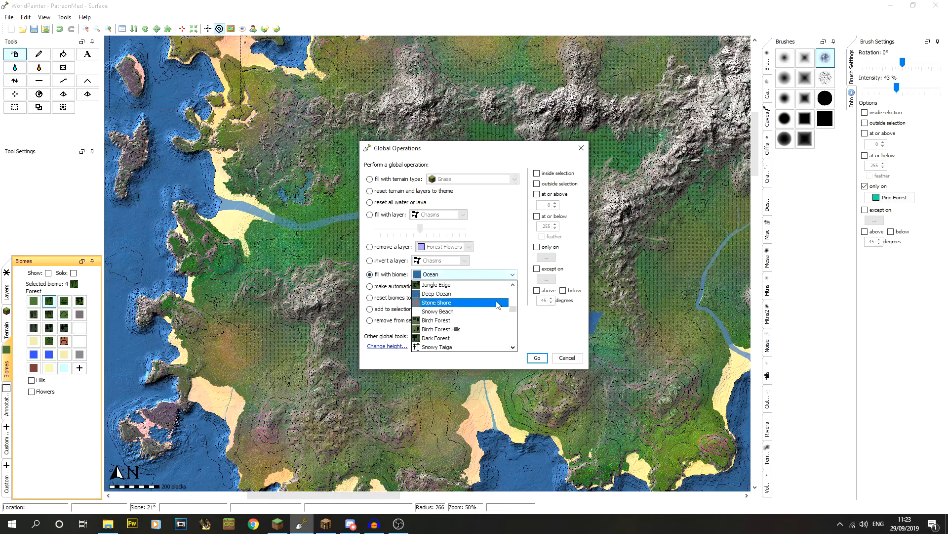
left_click(514, 285)
left_click(513, 285)
left_click(513, 285)
left_click(513, 285)
left_click(514, 285)
left_click(513, 285)
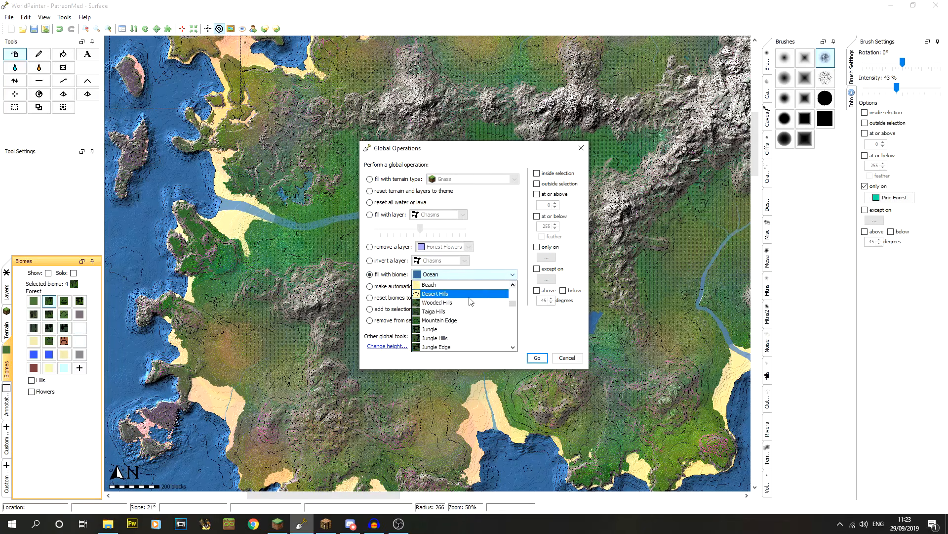
left_click(474, 285)
Restrict the Beach fill to Sand terrain at or above a minimum height and run the operation
left_click(536, 247)
left_click(546, 257)
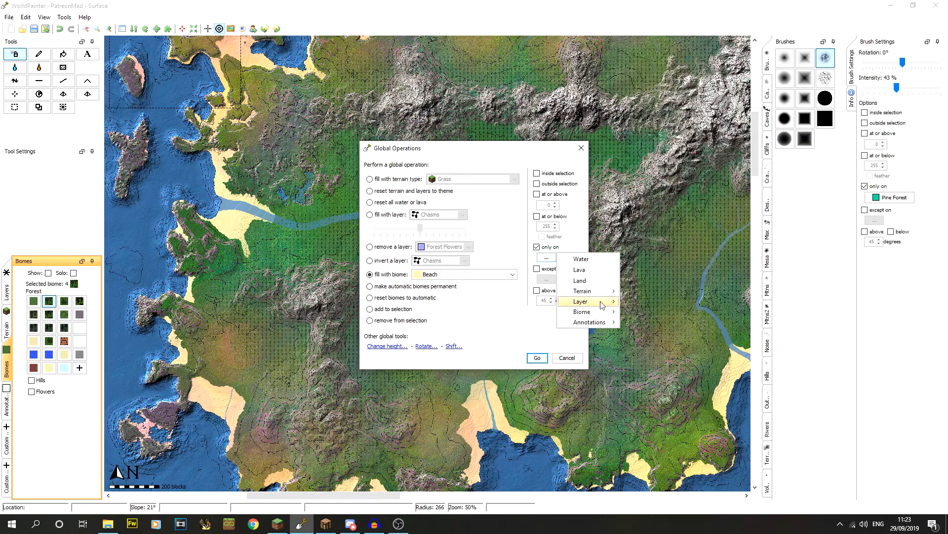
mouse_move(601, 294)
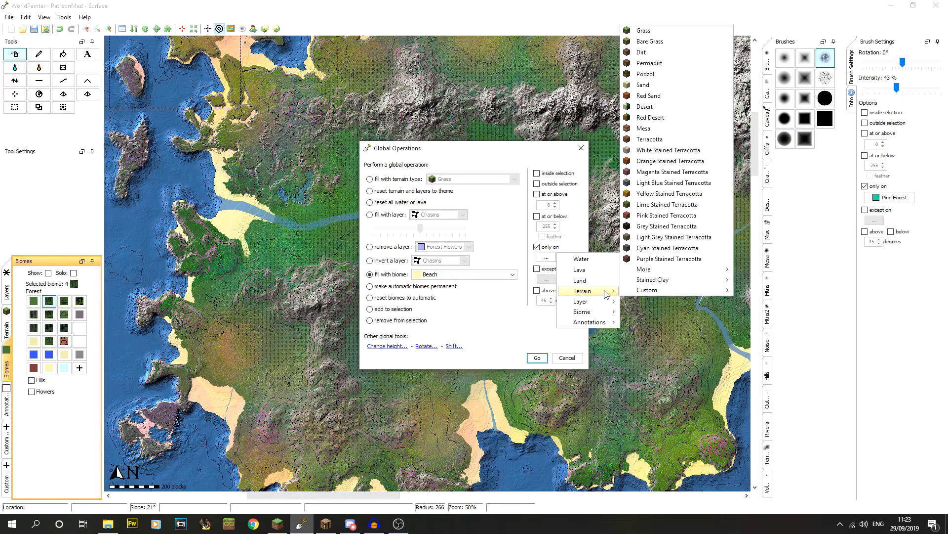
left_click(643, 84)
left_click(551, 193)
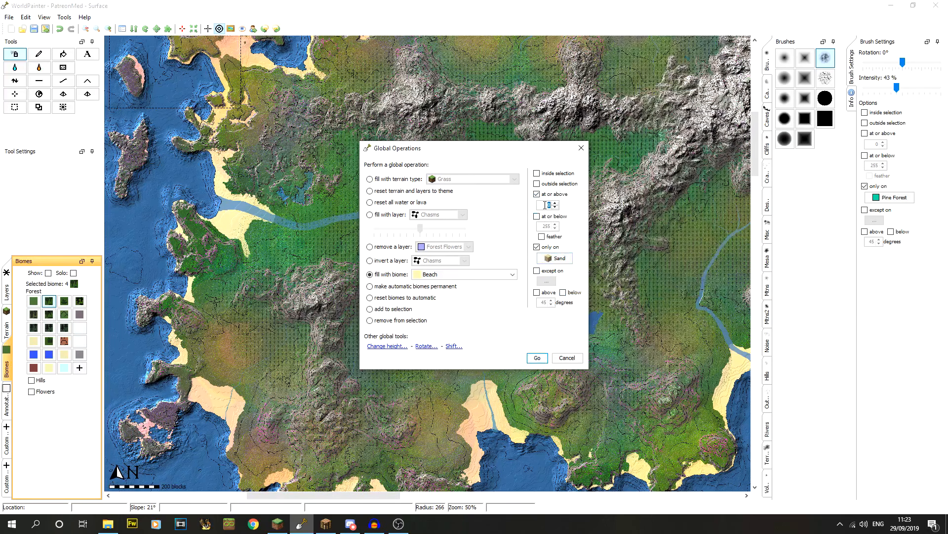
left_click(536, 363)
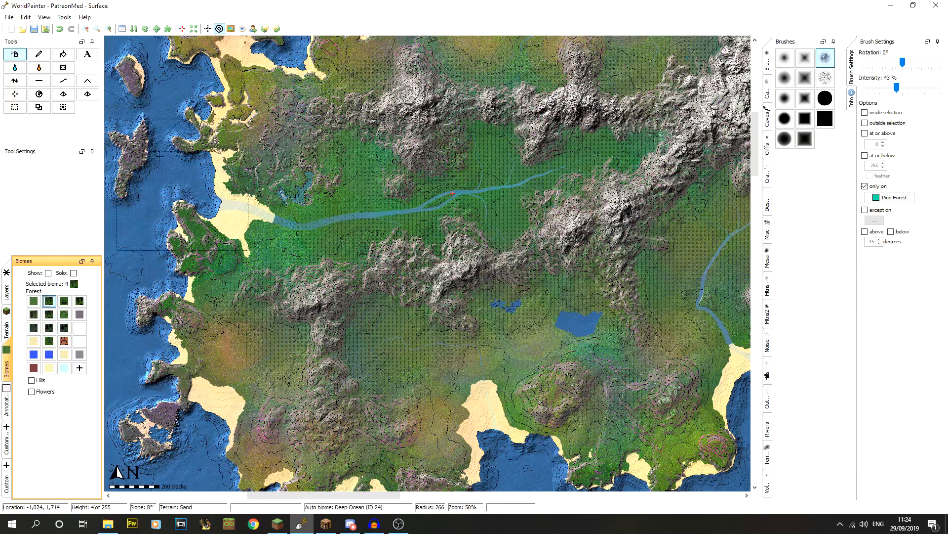
Examine the continent's rivers and beaches in an overview of the map
left_click(87, 29)
left_click(89, 29)
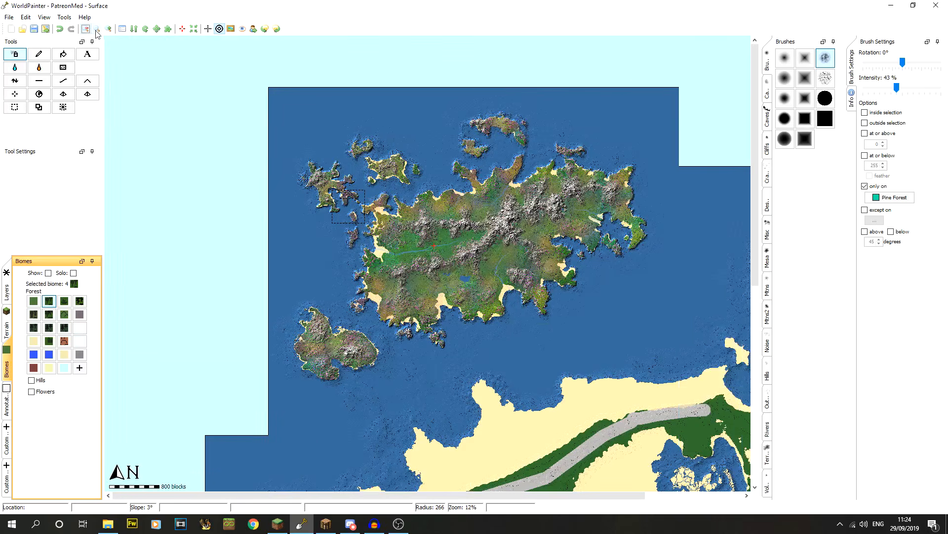
left_click(109, 29)
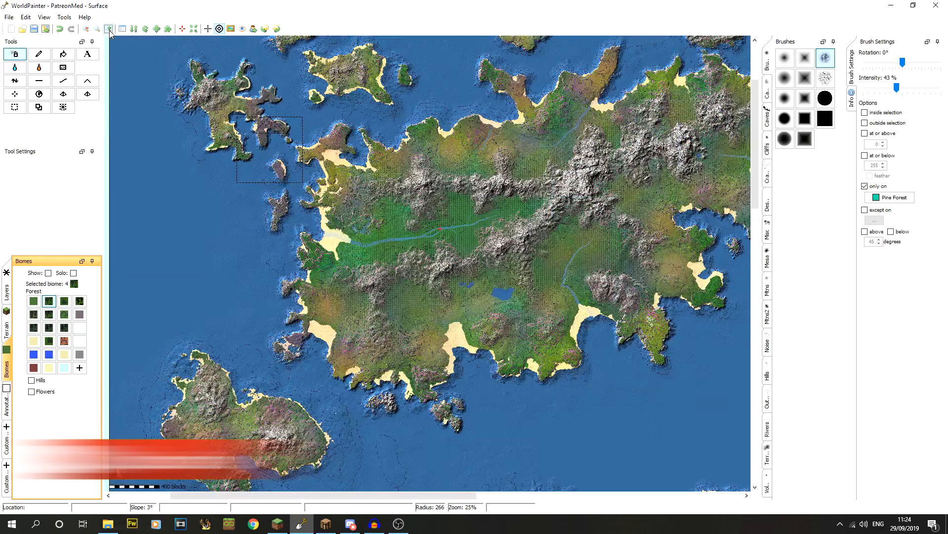